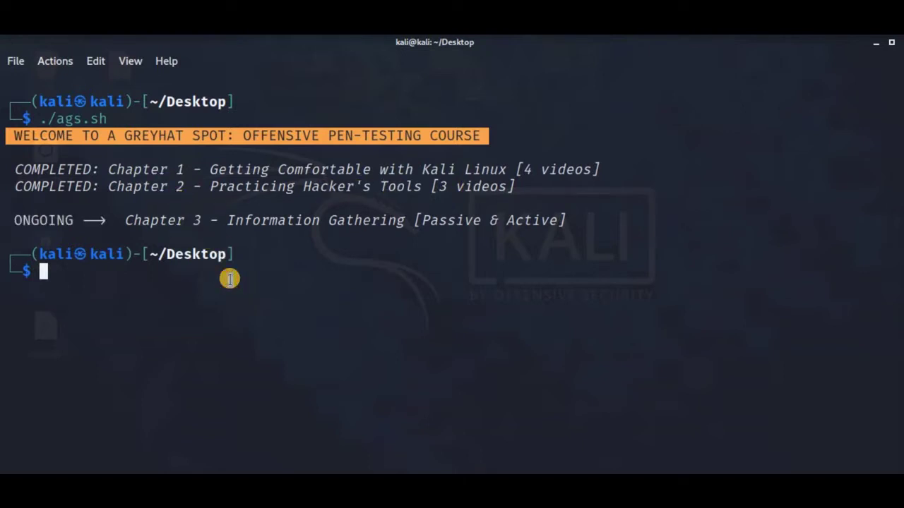
Clear the terminal screen.
text(clear)
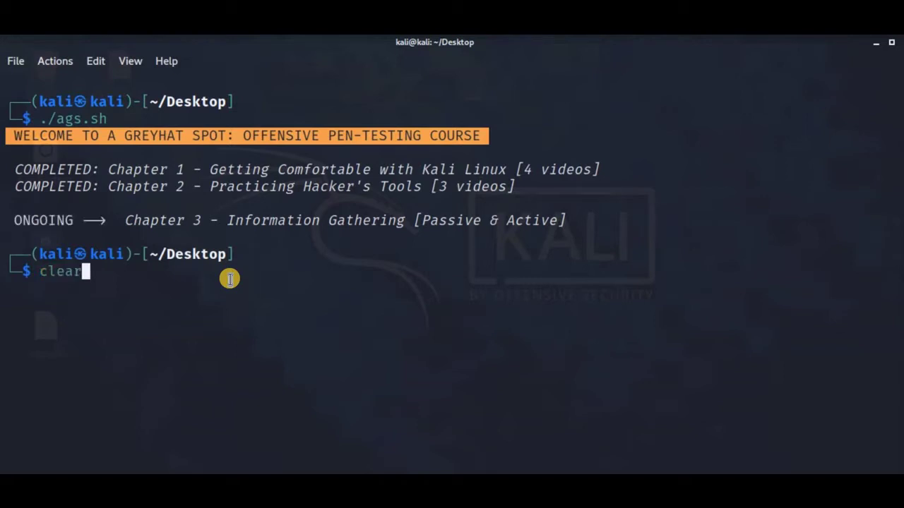
key(Return)
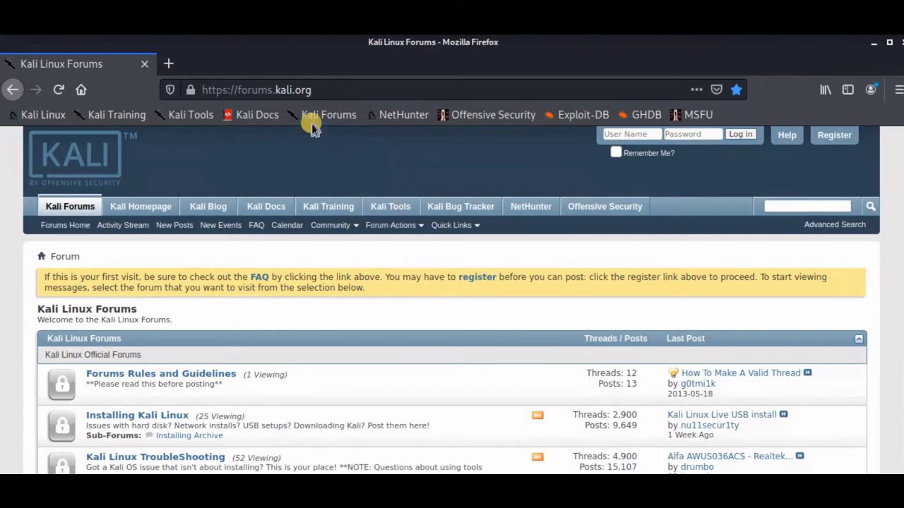
Switch to Firefox and load google.com in a second tab beside Kali Linux Forums.
click(330, 90)
middle_click(168, 63)
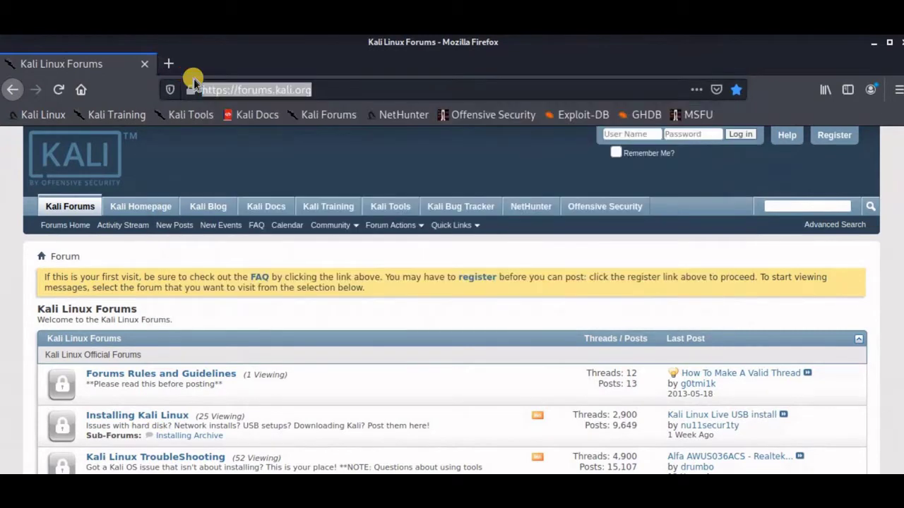
text(mc)
key(BackSpace)
key(BackSpace)
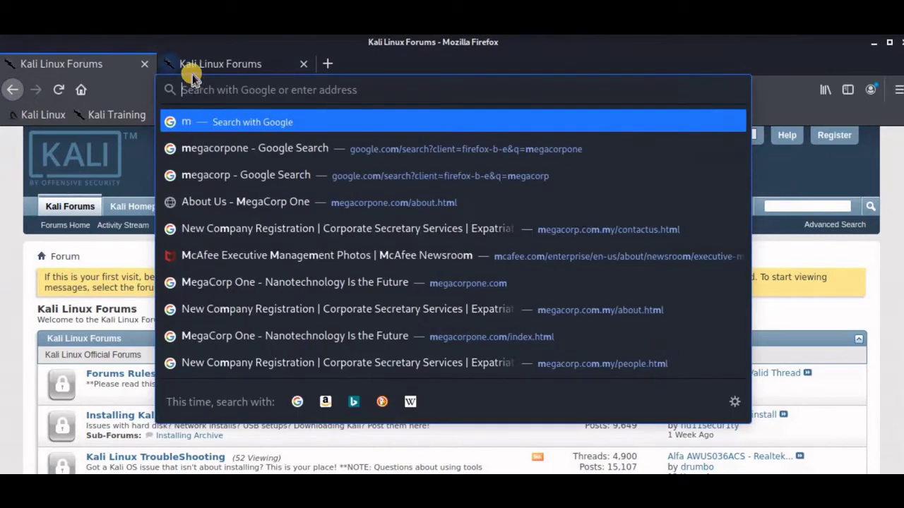
text(google.com/)
key(Return)
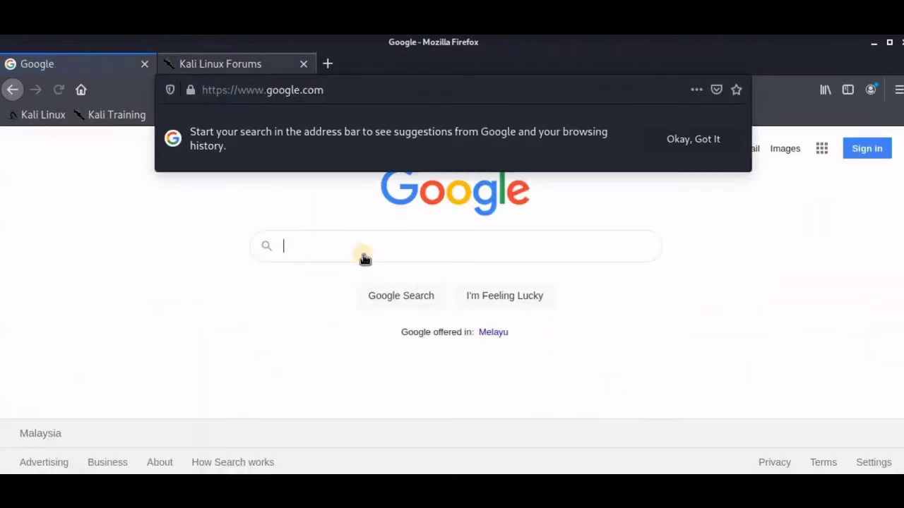
key(ctrl+shift+Page_Down)
Search Google for megacorpone, open the MegaCorp One website and look over its home page.
click(395, 243)
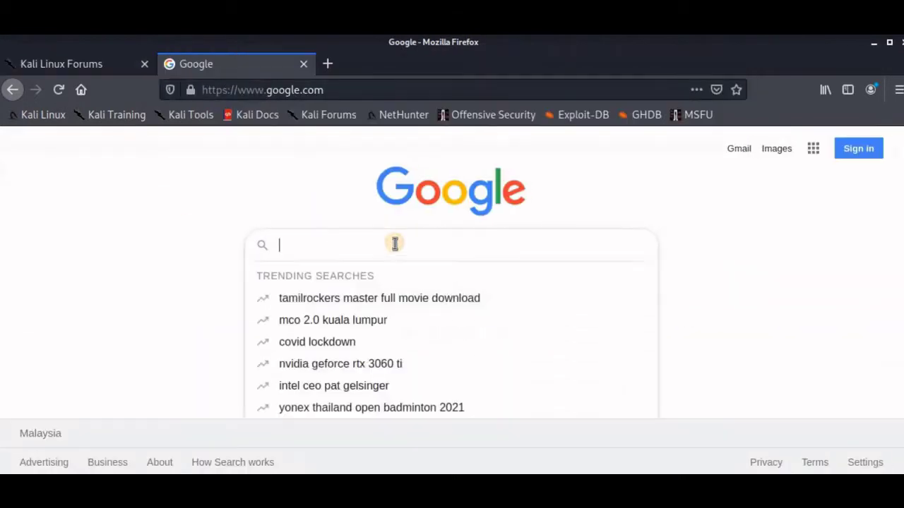
text(megacorpon)
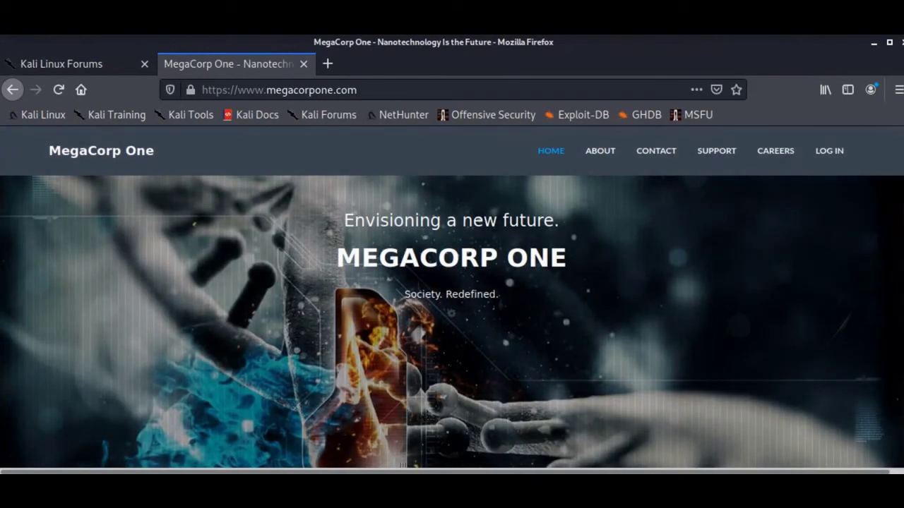
click(601, 150)
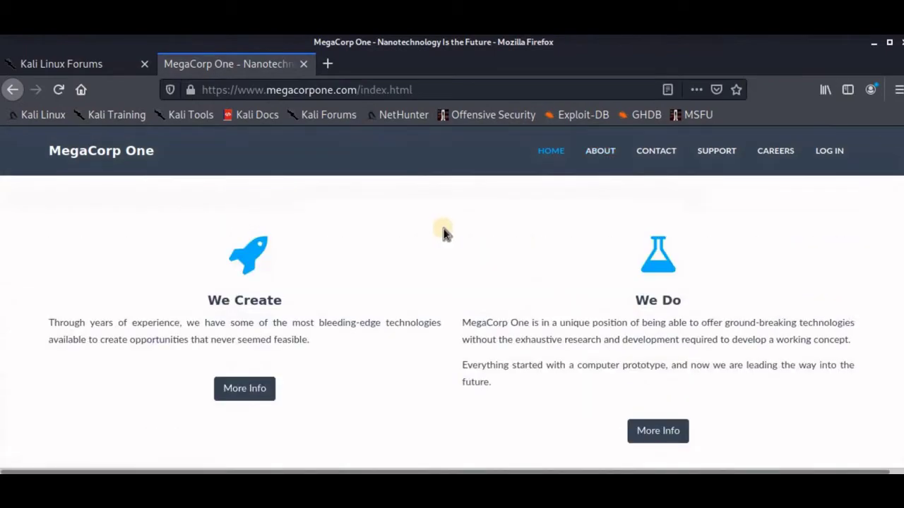
scroll(444, 231, down, 3)
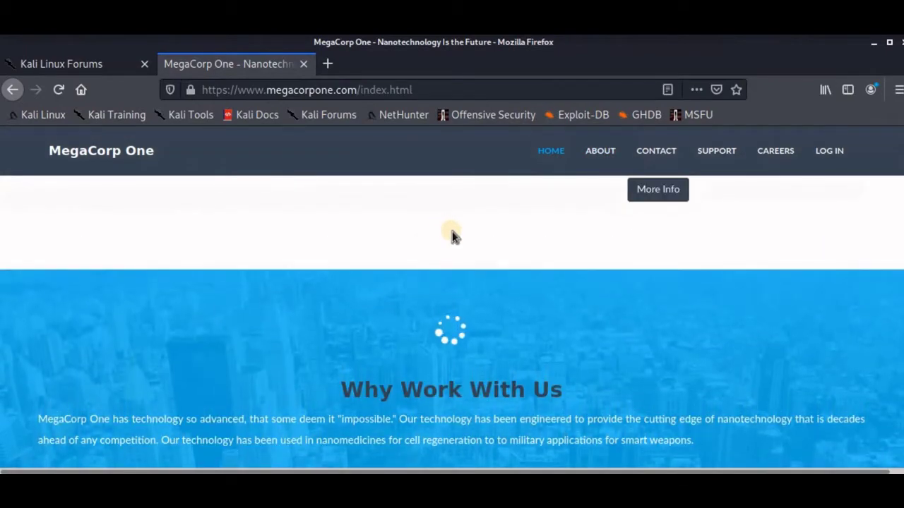
Open the site's About page and review the team's job titles and e-mail addresses, the company description and the footer details.
click(601, 152)
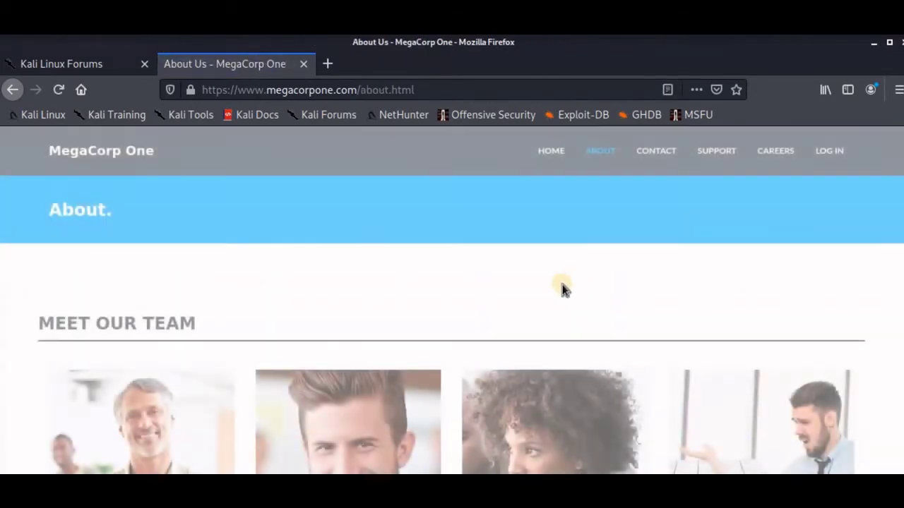
scroll(464, 282, down, 1)
scroll(445, 280, down, 4)
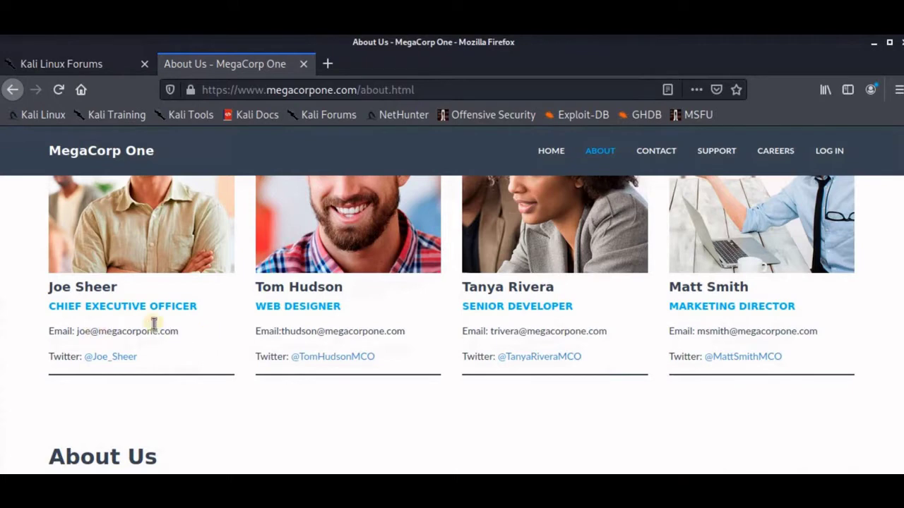
drag(61, 309, 122, 314)
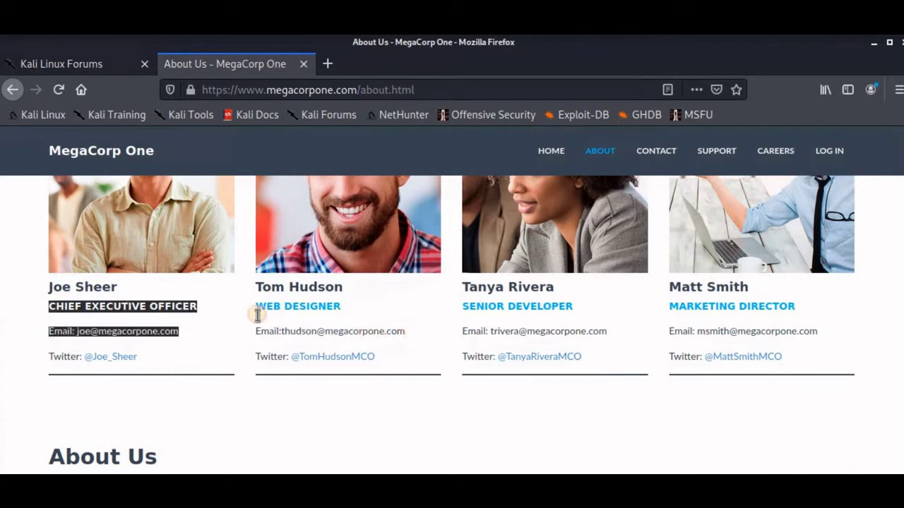
drag(256, 315, 341, 309)
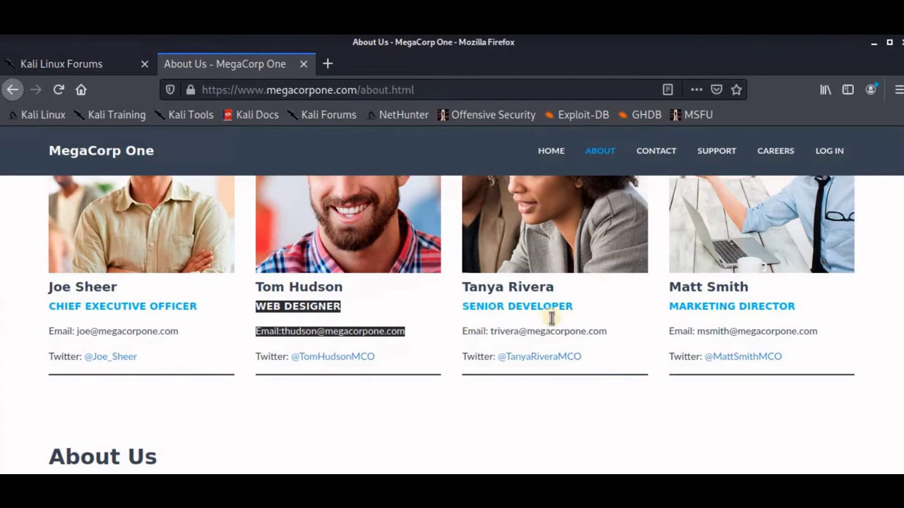
drag(563, 306, 66, 89)
click(169, 413)
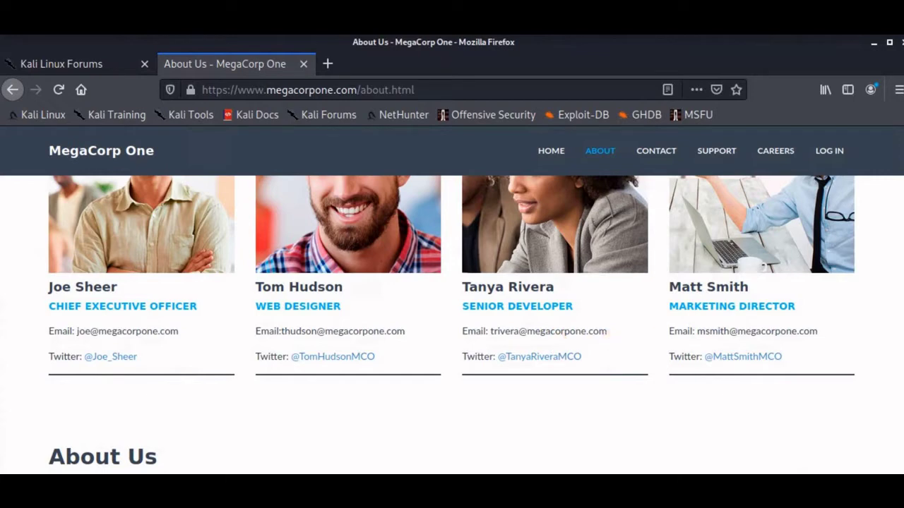
drag(688, 331, 818, 331)
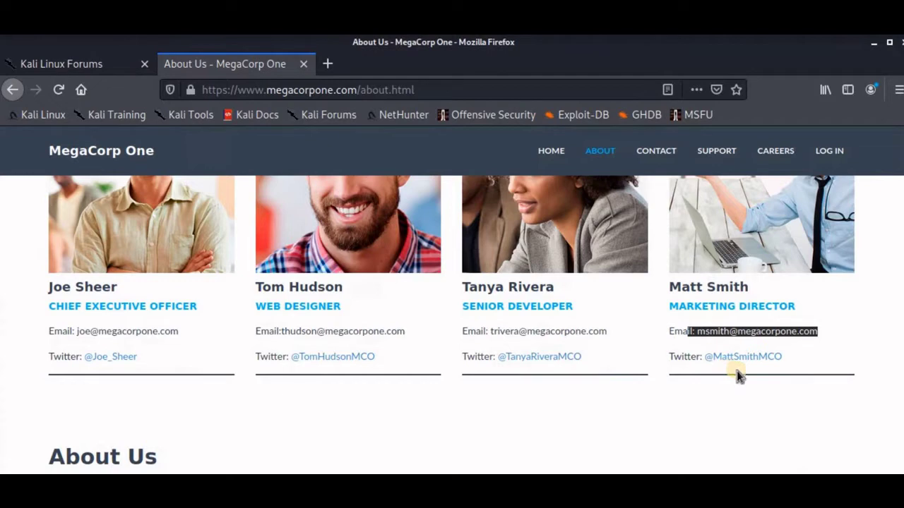
drag(180, 331, 85, 331)
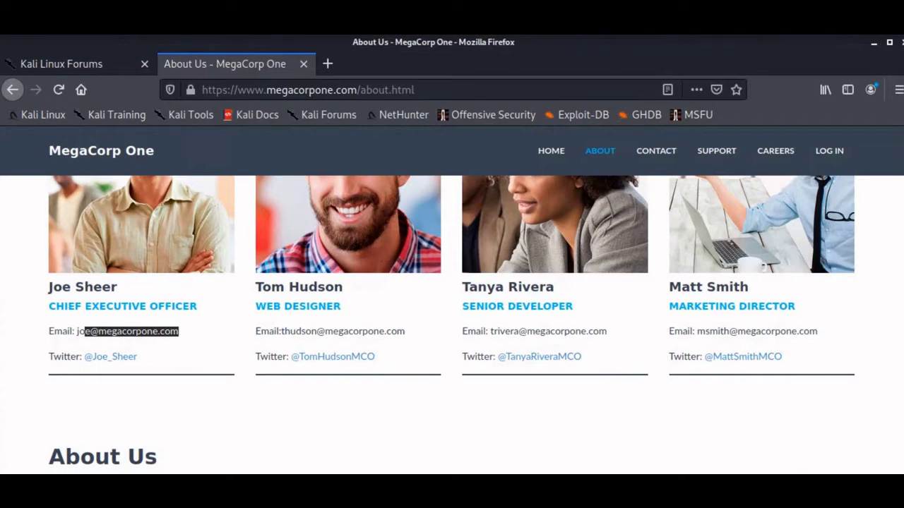
scroll(488, 344, down, 5)
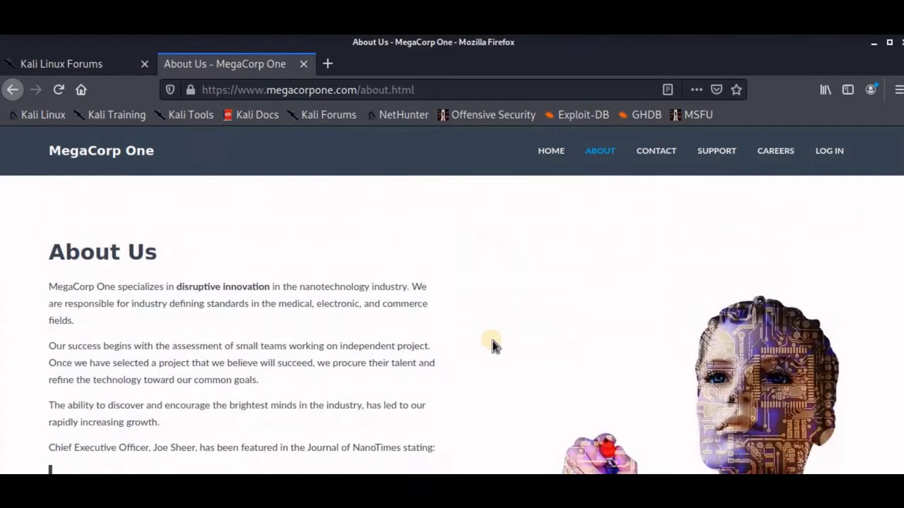
scroll(493, 346, down, 10)
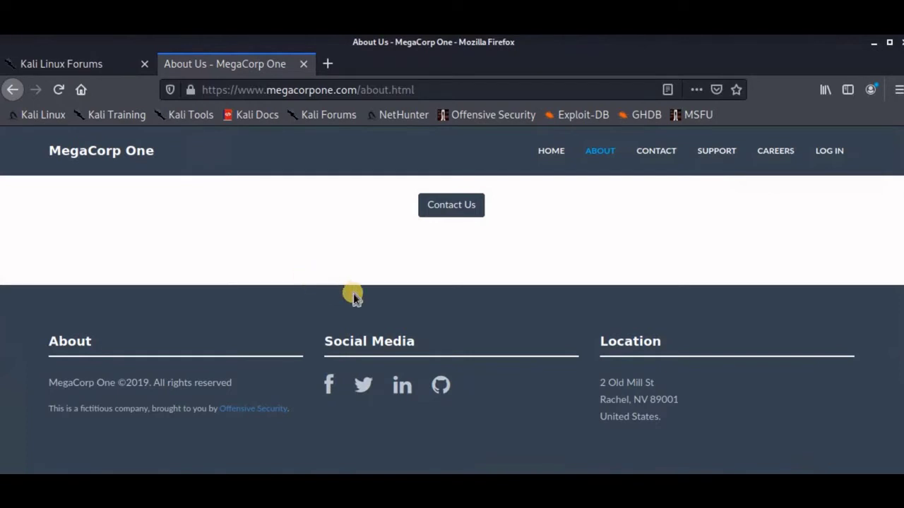
Switch to the terminal and run whois megacorpone.com | less.
key(ctrl+alt+t)
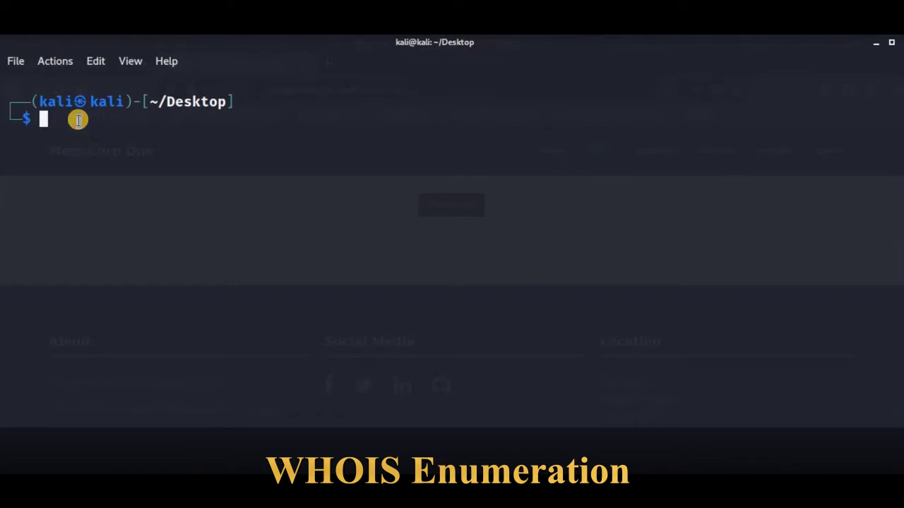
text(sho)
key(BackSpace)
key(BackSpace)
key(BackSpace)
text(whois megac)
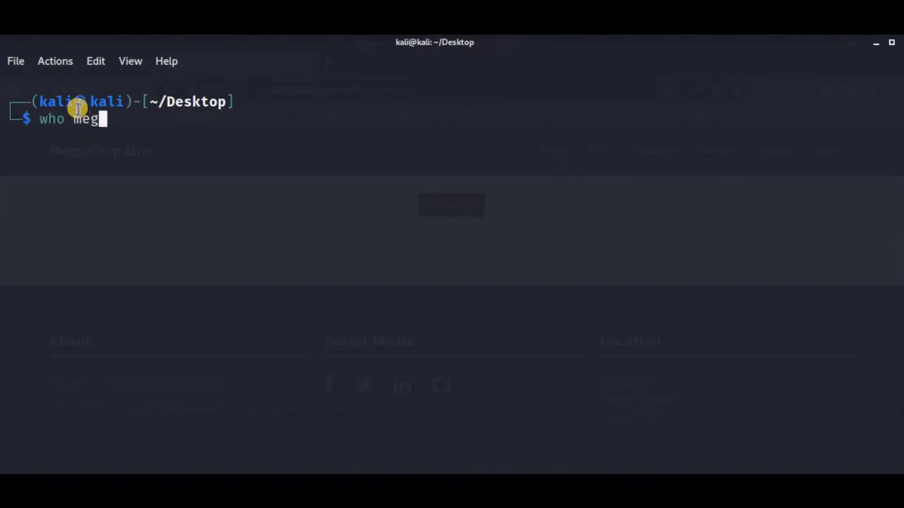
text(ss)
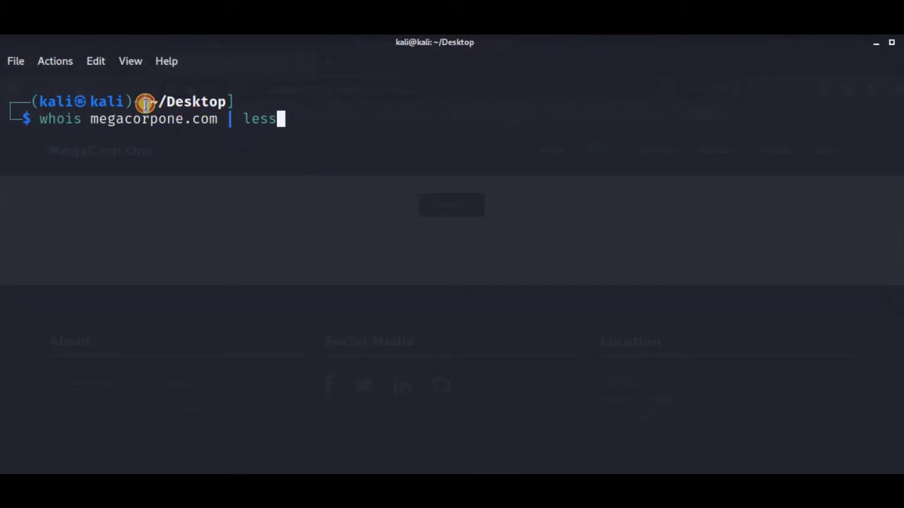
drag(216, 118, 48, 119)
click(301, 114)
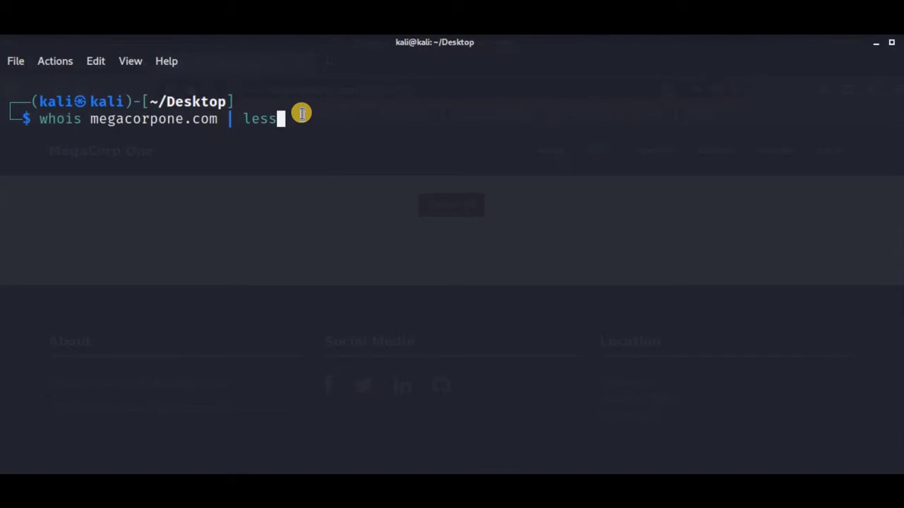
key(Return)
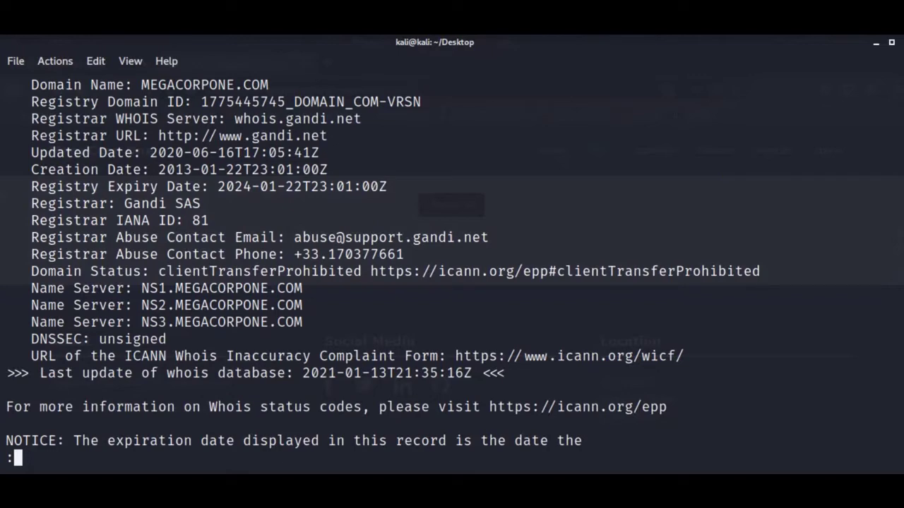
Page through the WHOIS record to the registrant details and highlight the registrant's name.
key(space)
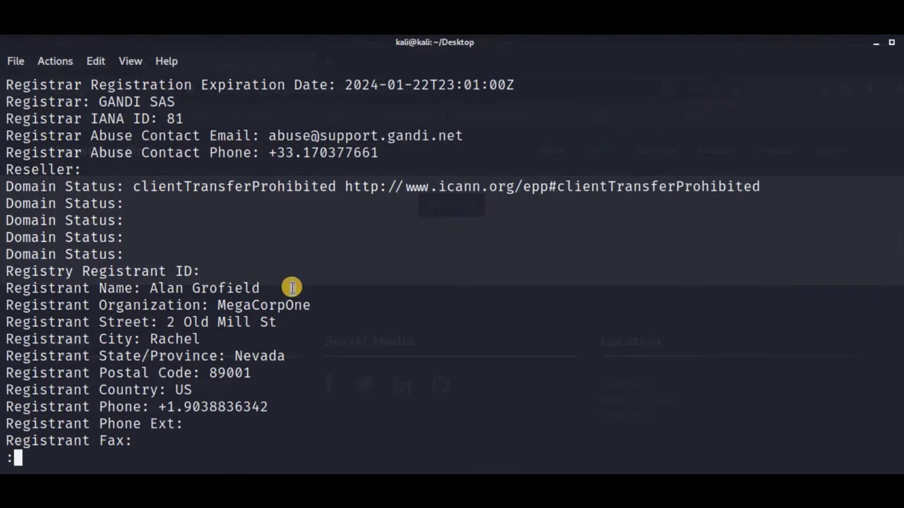
drag(291, 287, 14, 288)
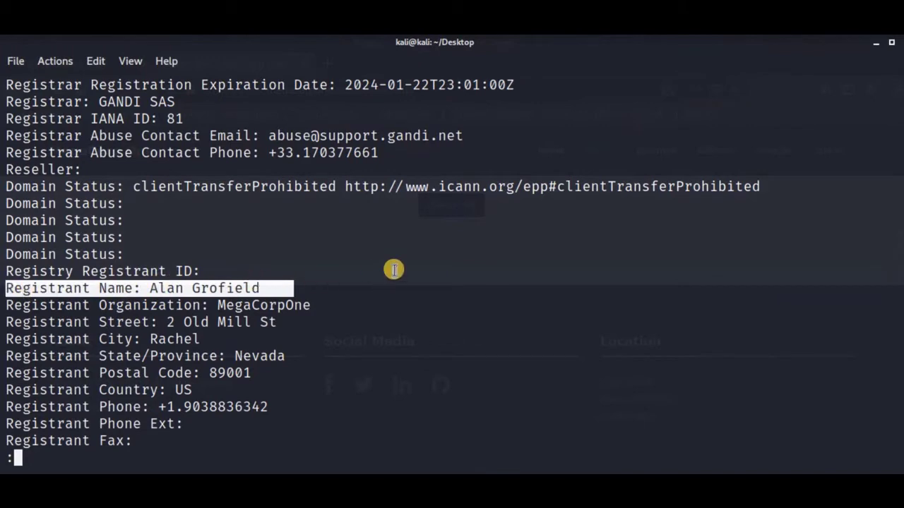
scroll(252, 185, down, 2)
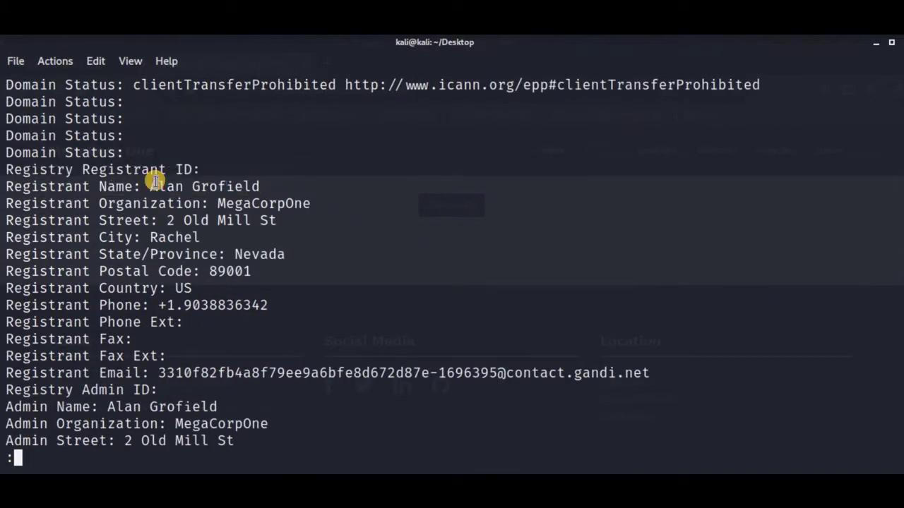
drag(264, 186, 148, 185)
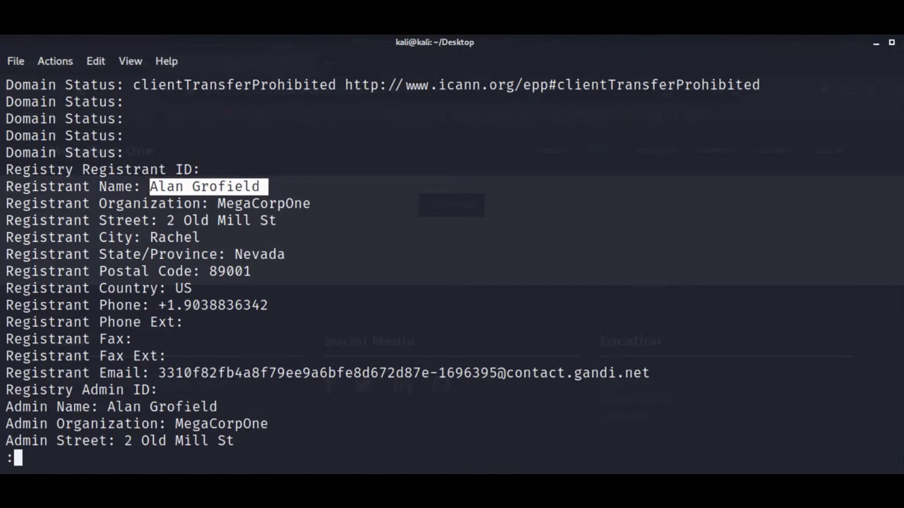
Switch to Firefox, open MegaCorp One's Contact page and highlight the registrant's name in the Executive Team list.
key(alt+Tab)
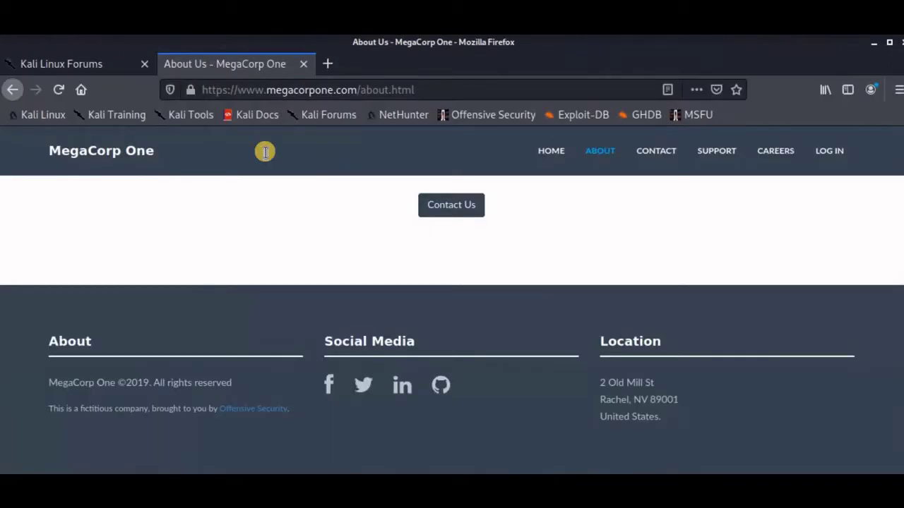
click(656, 151)
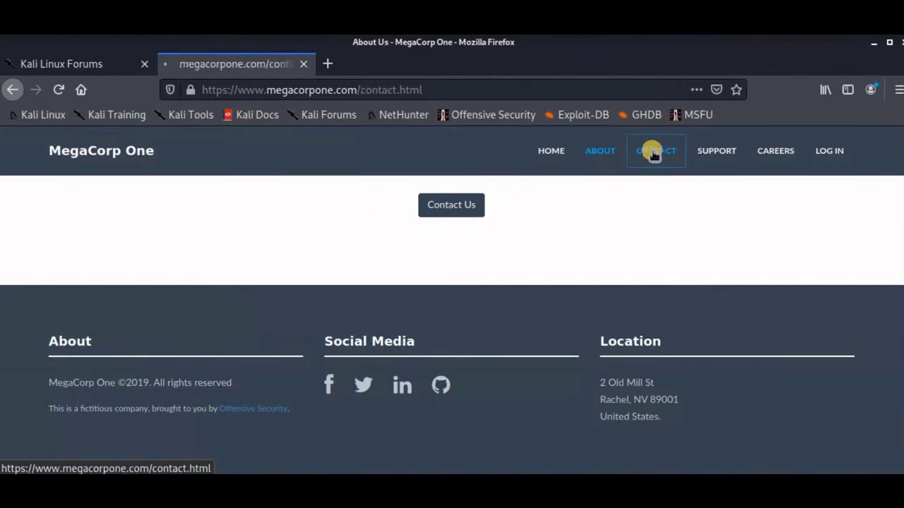
scroll(298, 304, down, 10)
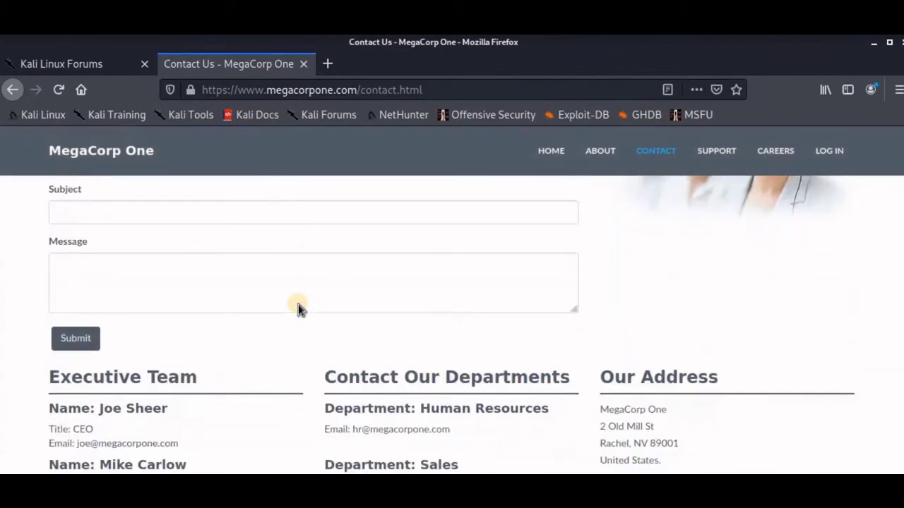
scroll(297, 304, up, 1)
drag(113, 227, 221, 218)
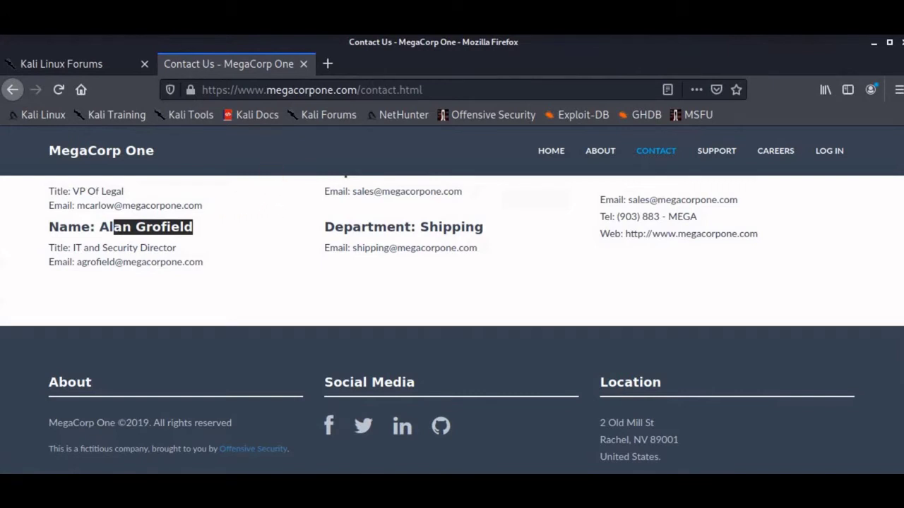
Return to the terminal, examine the name server entries in the WHOIS record and quit the less viewer.
key(alt+Tab)
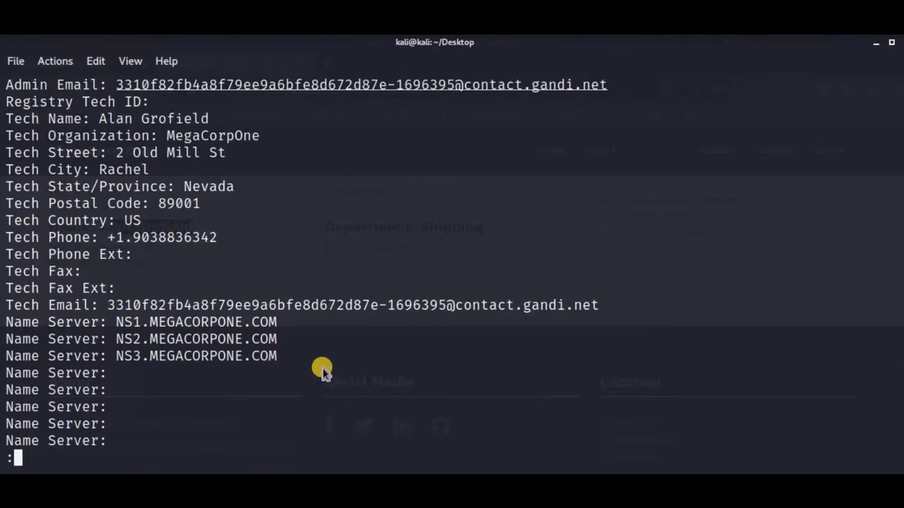
drag(319, 356, 141, 305)
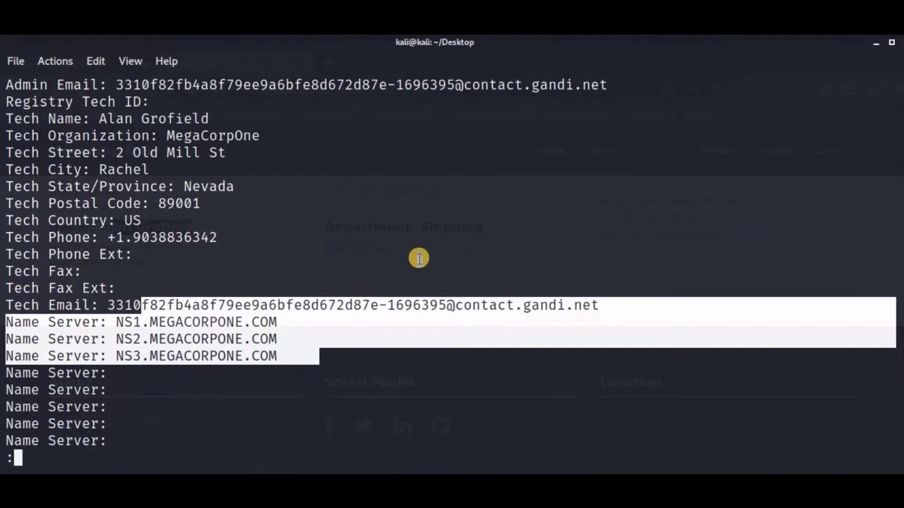
click(468, 255)
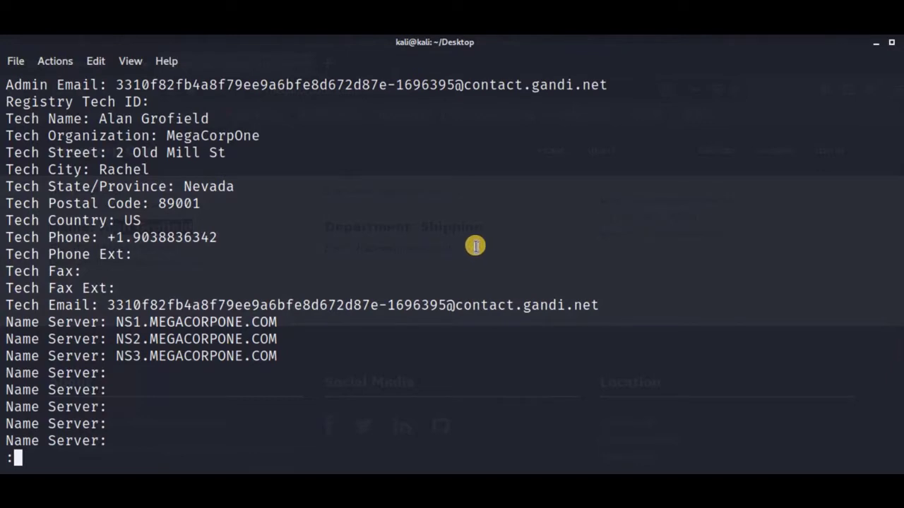
key(q)
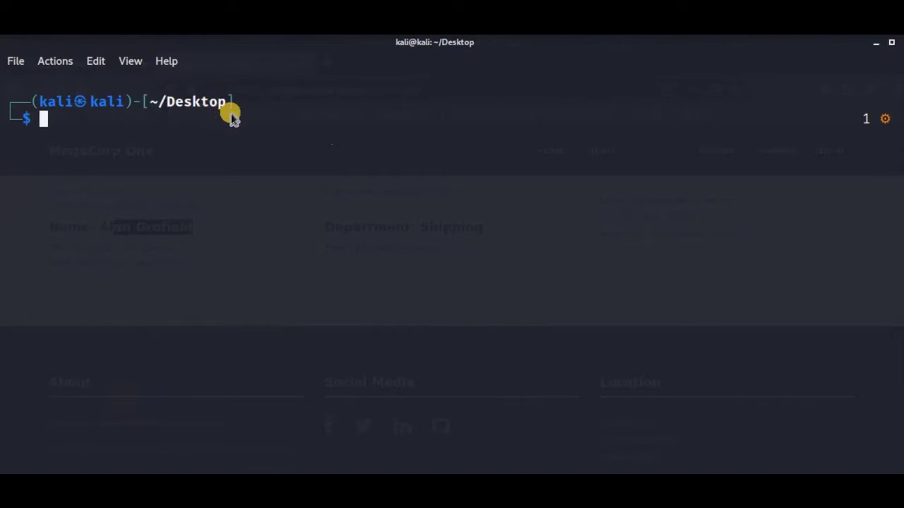
Run a WHOIS lookup on the IP address with whois 208.67.222.220 | less.
text(whois 208.67.222.220 | less)
drag(273, 118, 99, 118)
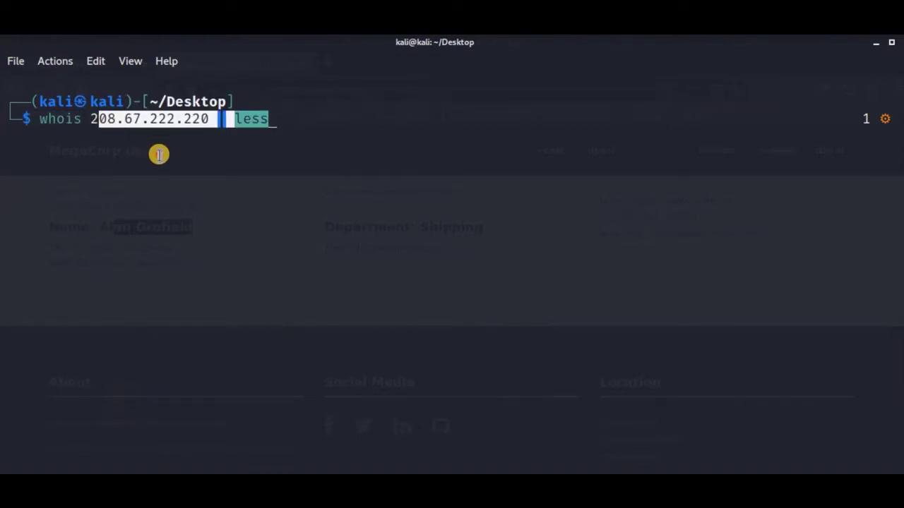
click(273, 142)
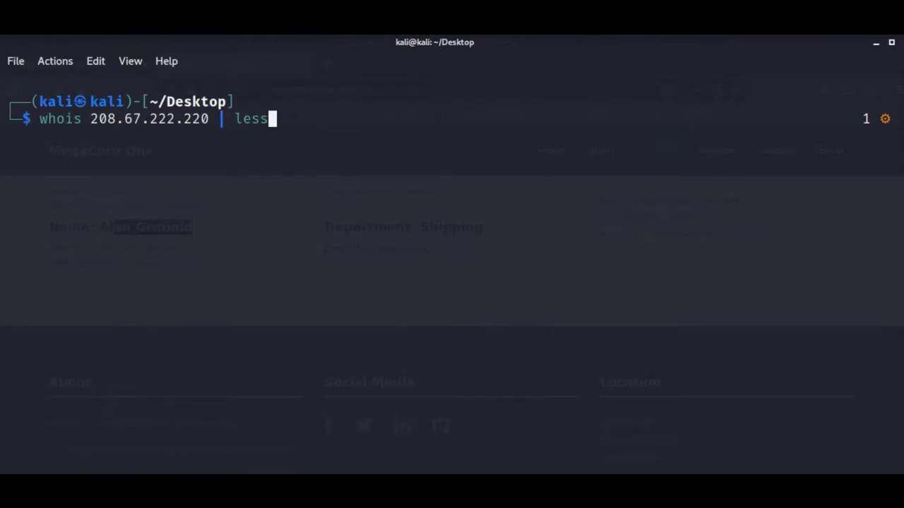
key(Return)
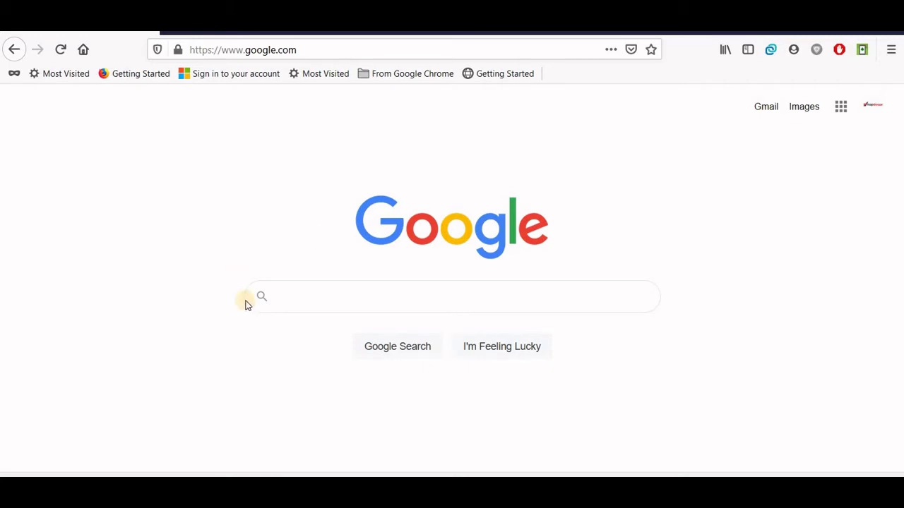
Search Google for site:microsoft.com and look through the first results.
click(371, 294)
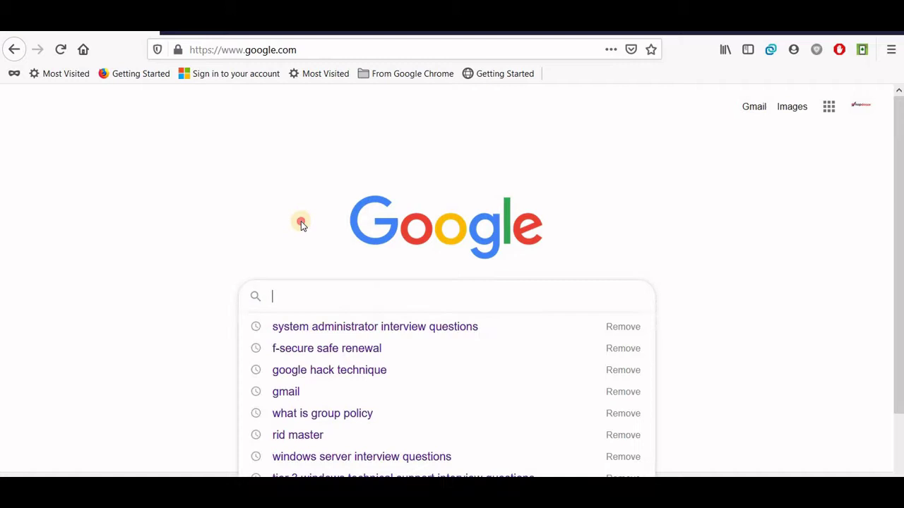
click(332, 259)
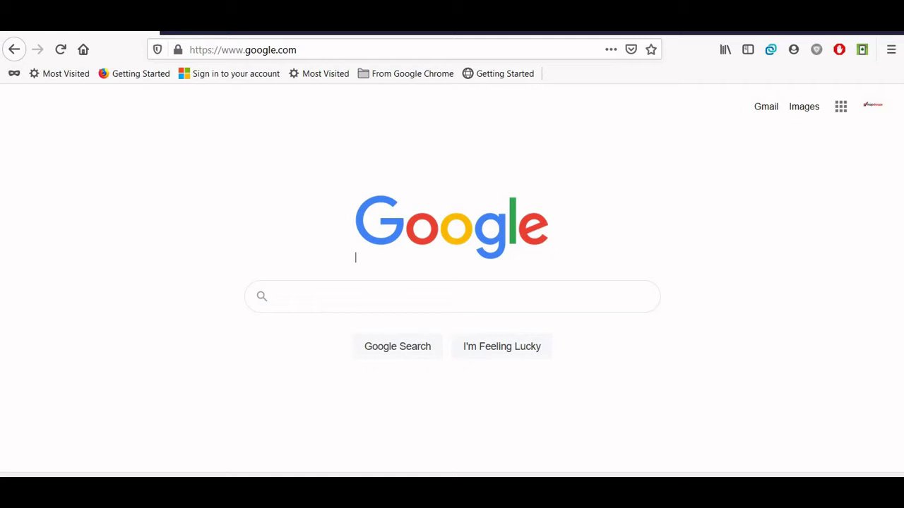
click(365, 303)
text(site)
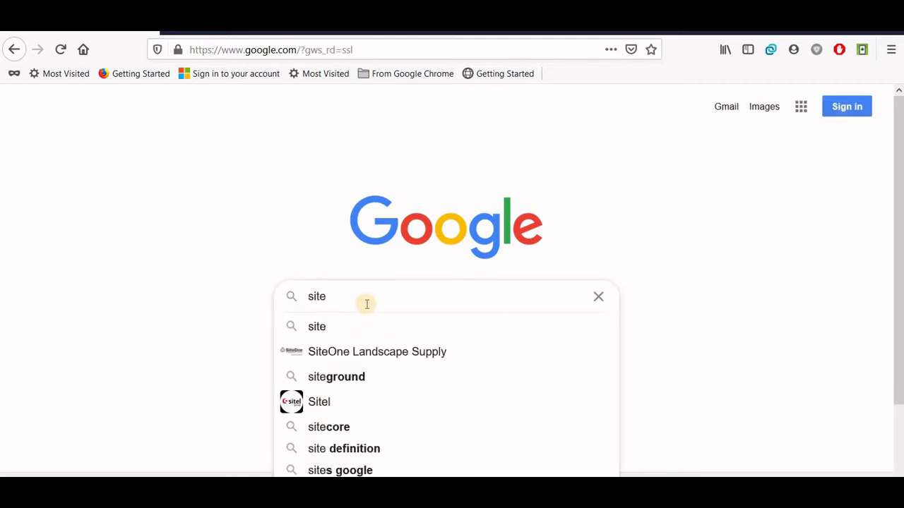
text(:)
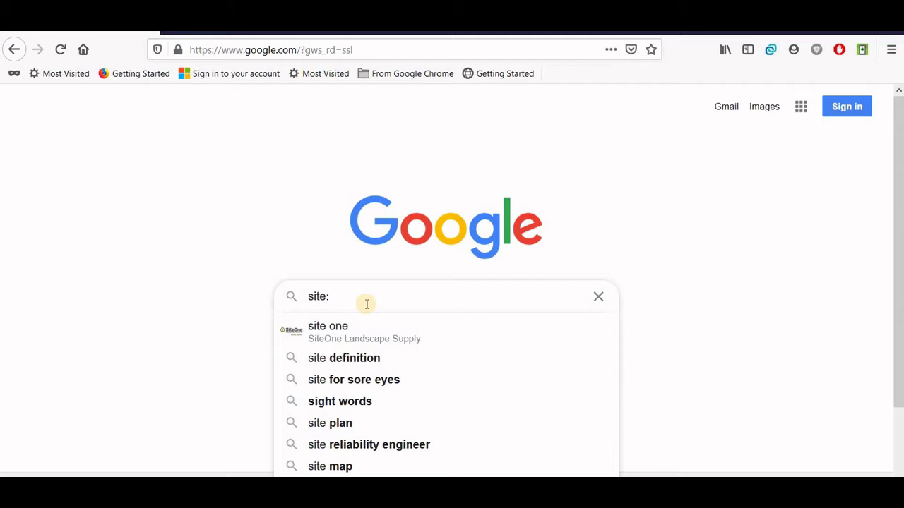
text(micros)
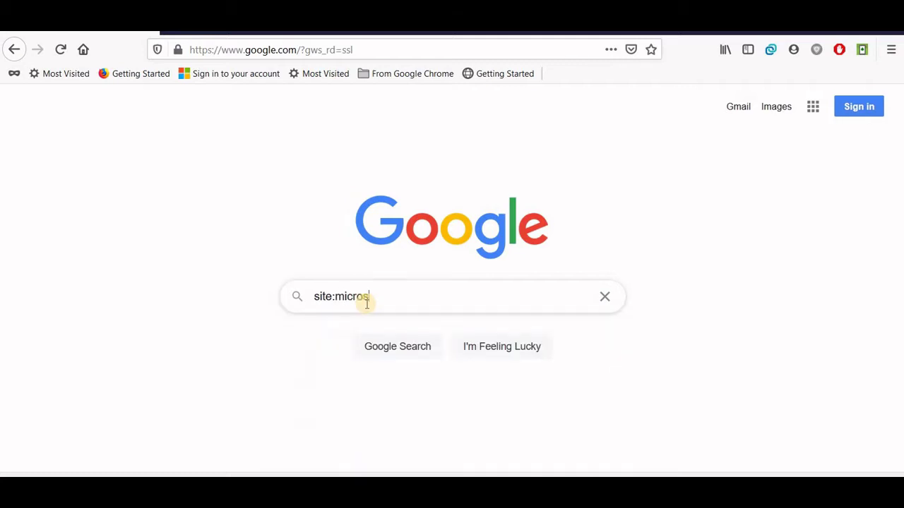
text(oft.com)
key(Return)
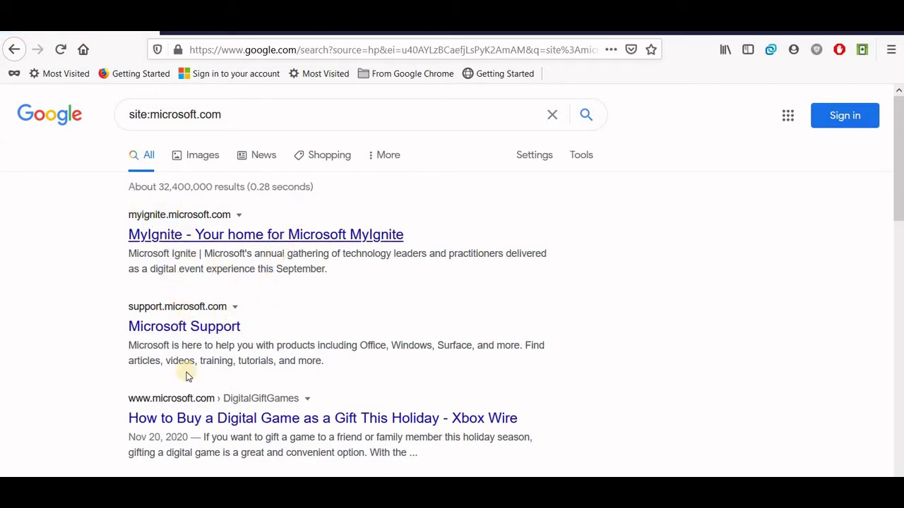
scroll(186, 369, down, 2)
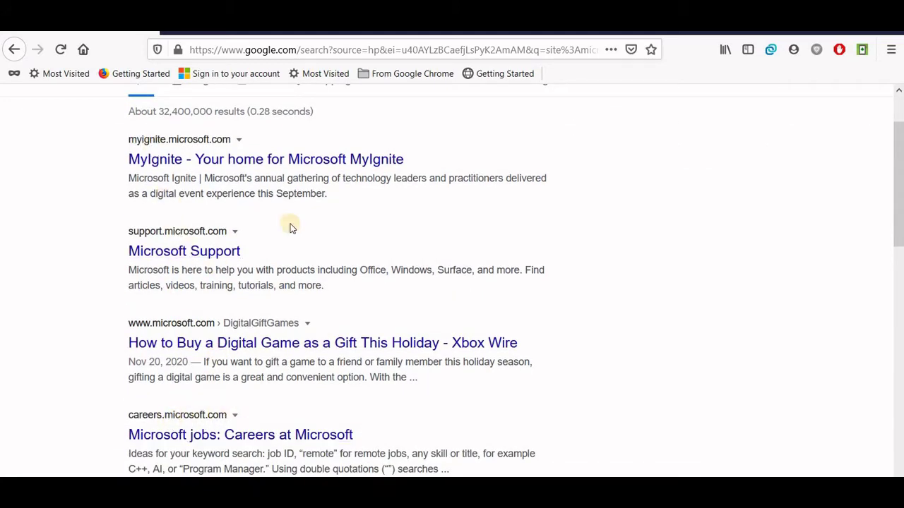
scroll(237, 113, up, 2)
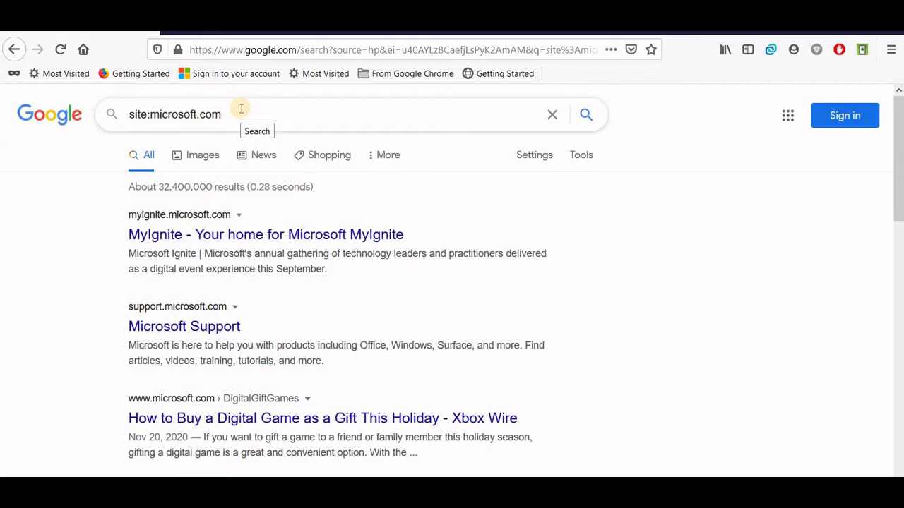
Refine the query to site:"microsoft.com" filetype:pdf, run the search and look through the PDF results.
text(")
key(Left)
key(Left)
key(Left)
key(Left)
key(Left)
text(")
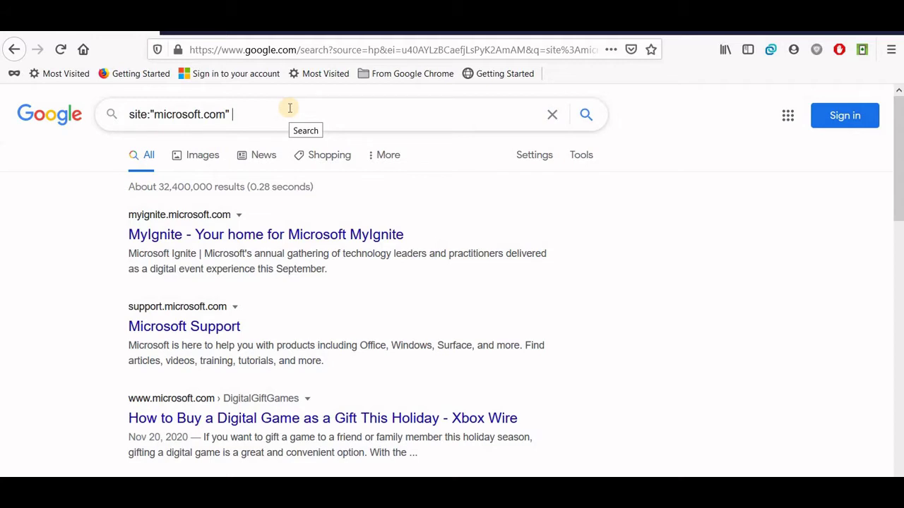
text(filetype:pdf)
key(Return)
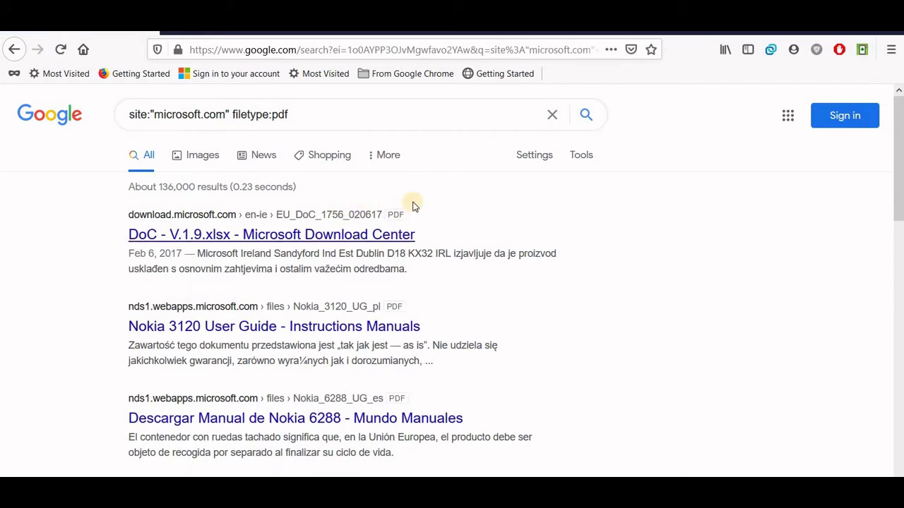
scroll(387, 328, down, 2)
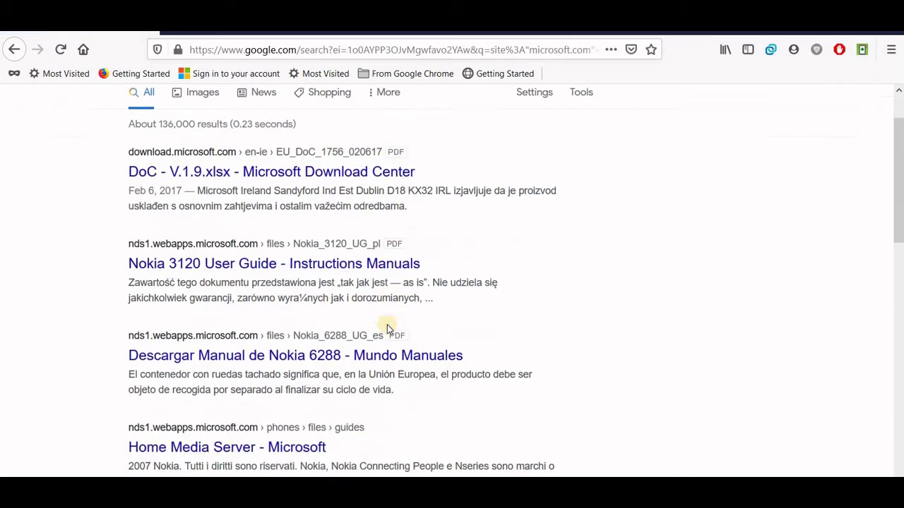
scroll(389, 327, down, 1)
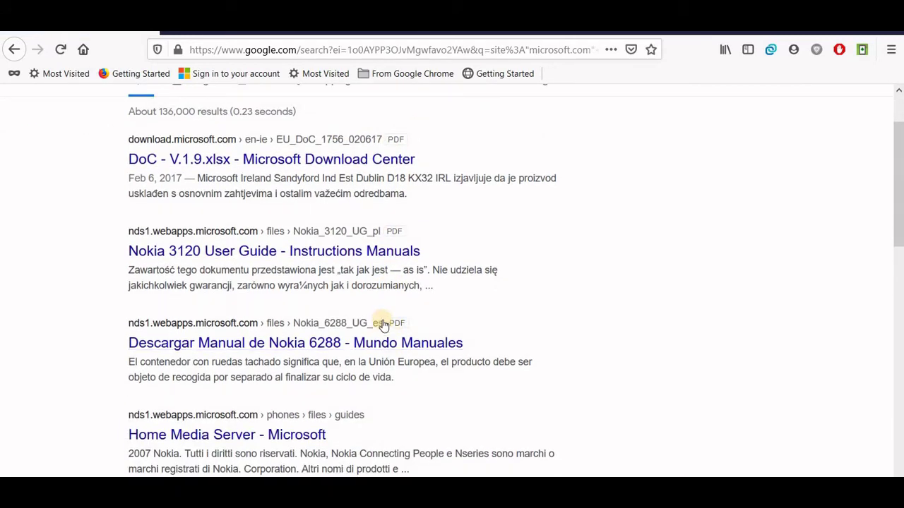
Open the first PDF result, DoC - V.1.9.xlsx from Microsoft Download Center, and return to the search results.
click(323, 168)
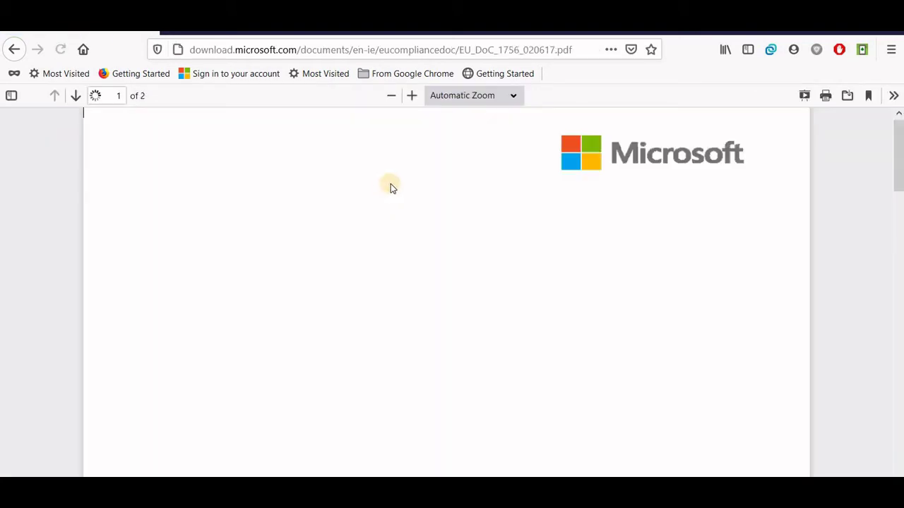
scroll(393, 212, down, 3)
click(15, 50)
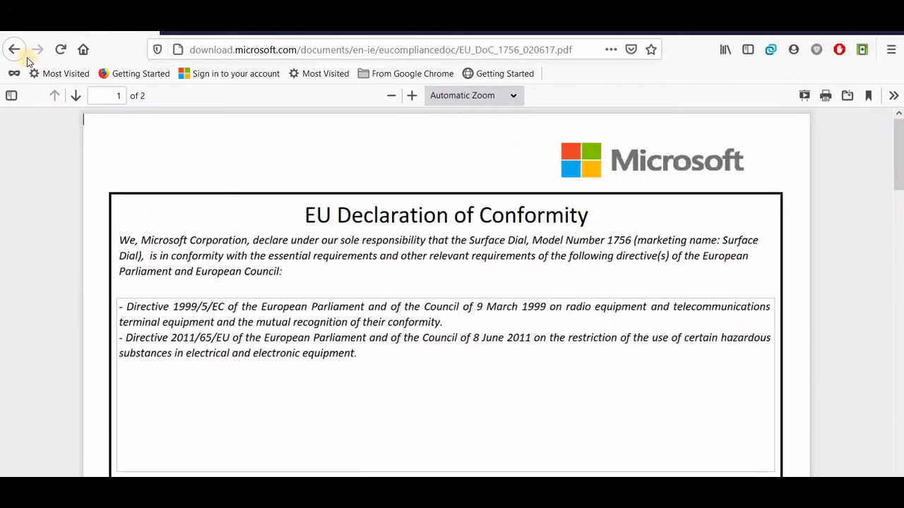
click(14, 49)
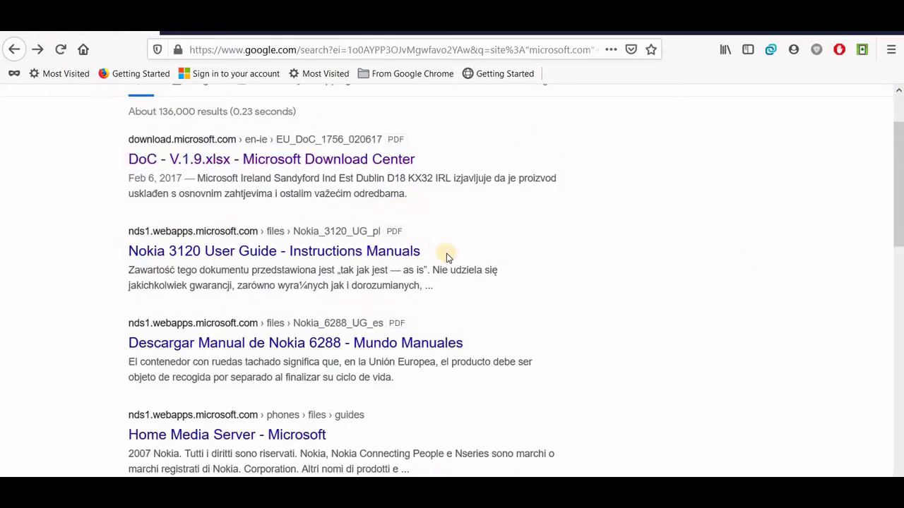
scroll(508, 257, down, 2)
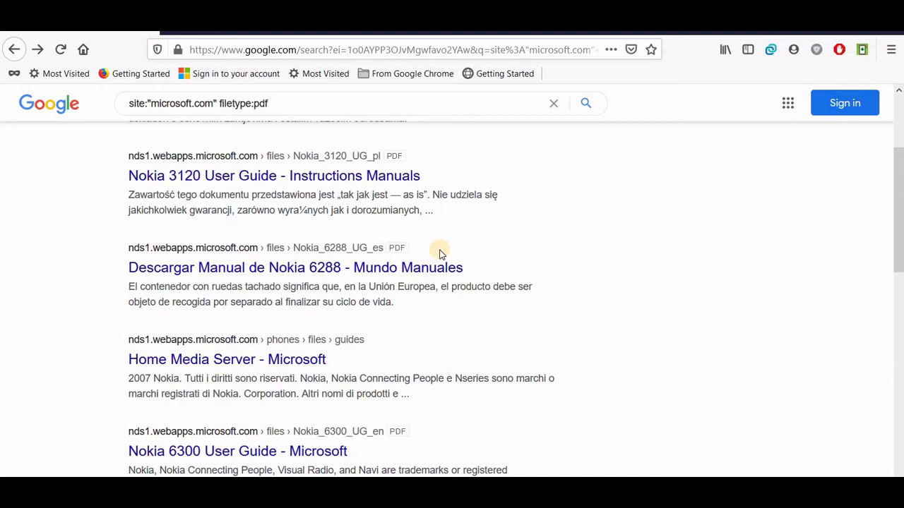
Replace the query with related:microsoft.com, run the search and look through the related sites.
click(395, 112)
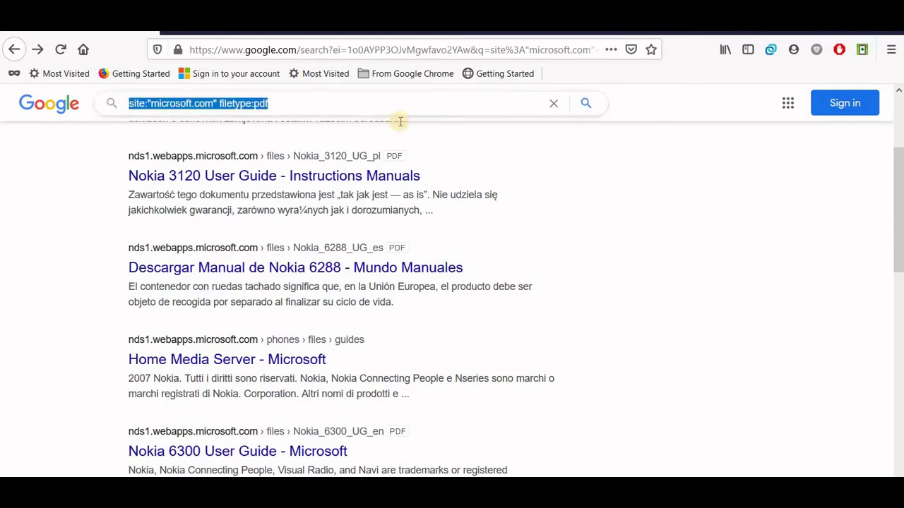
click(380, 103)
key(ctrl+a)
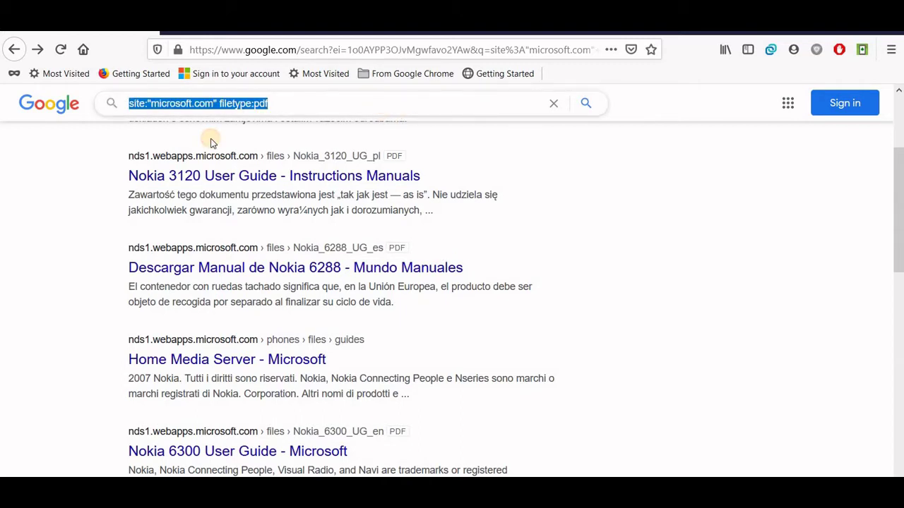
key(BackSpace)
text(related)
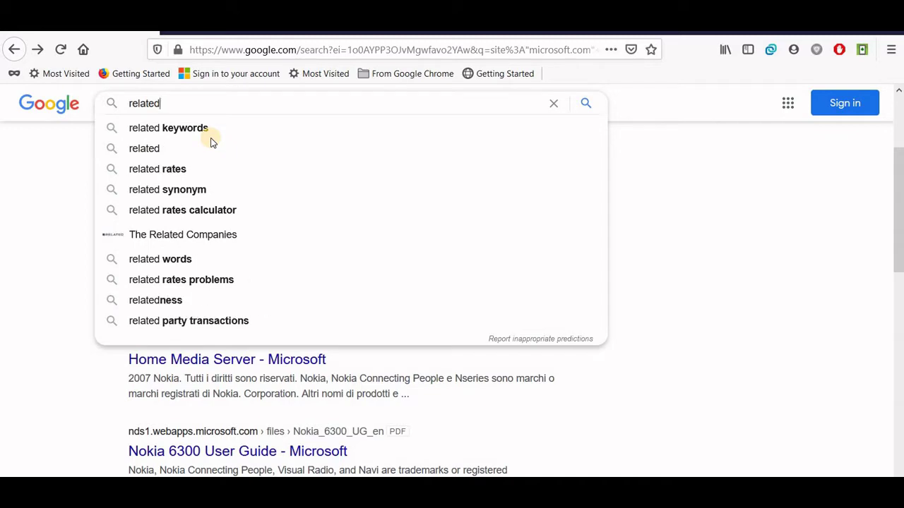
text(:)
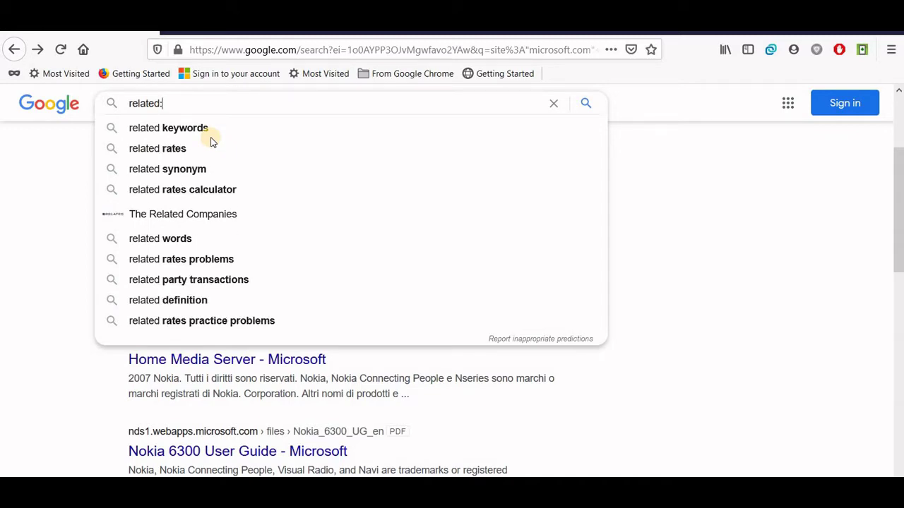
text(microsfot)
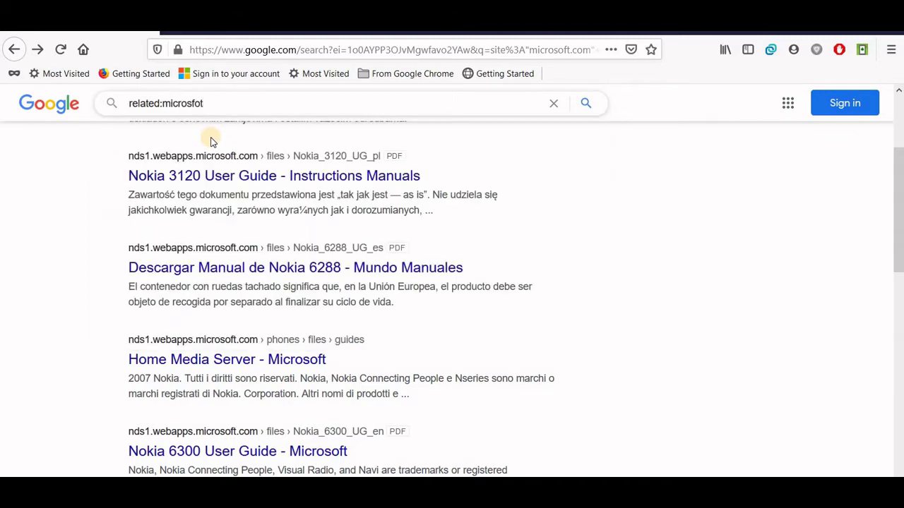
key(BackSpace)
key(BackSpace)
key(BackSpace)
text(oft.com)
key(Return)
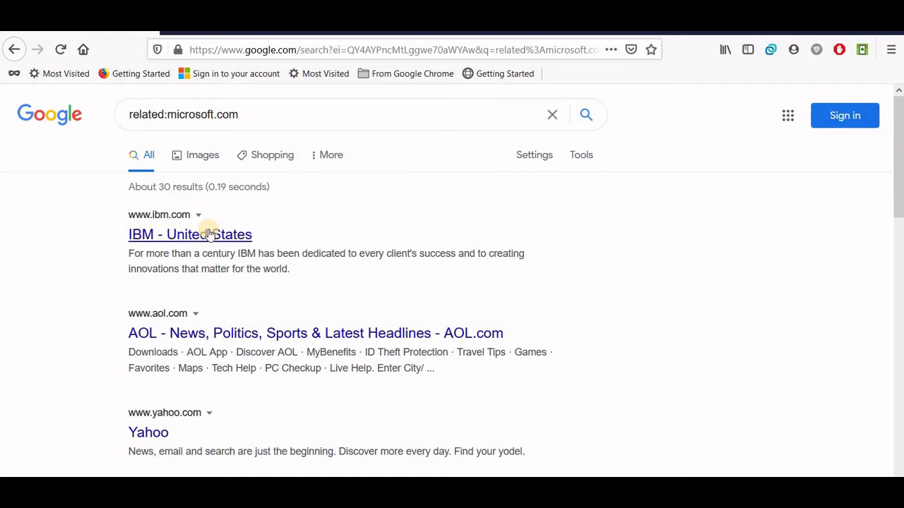
scroll(209, 233, down, 5)
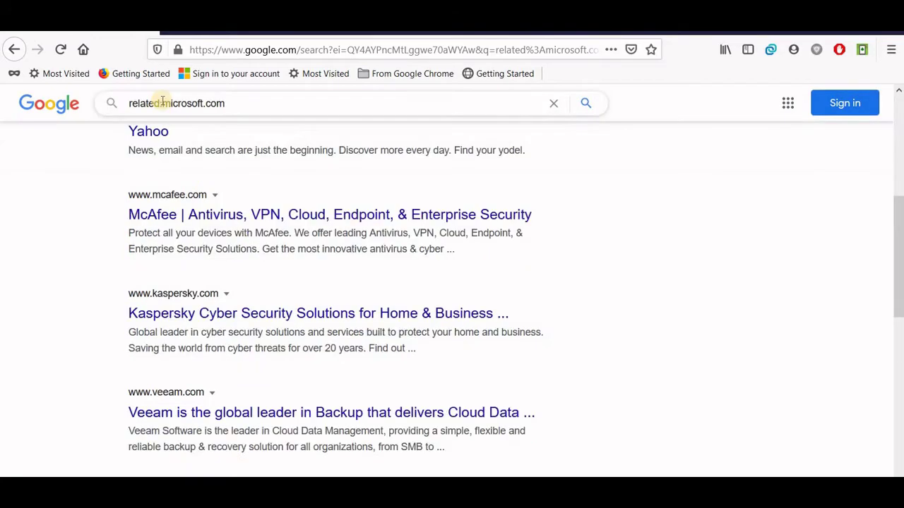
double_click(134, 104)
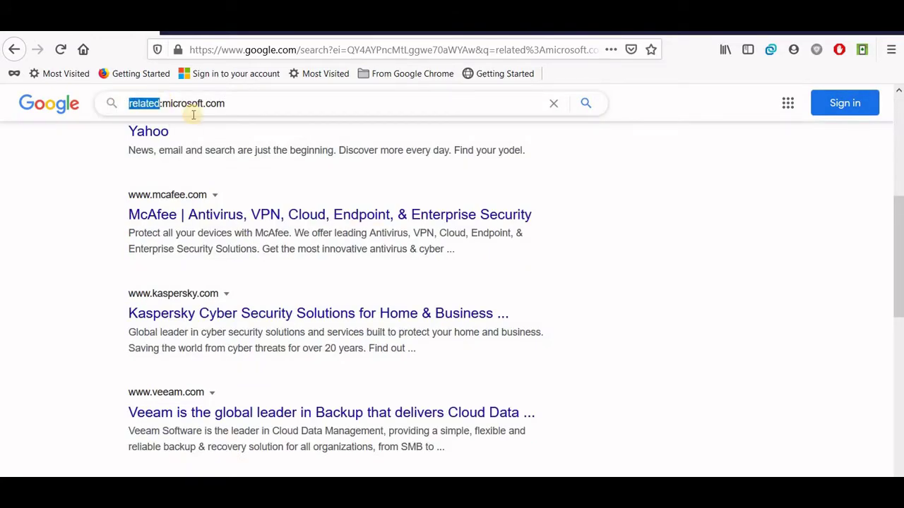
key(BackSpace)
text(info)
key(Right)
text(www.)
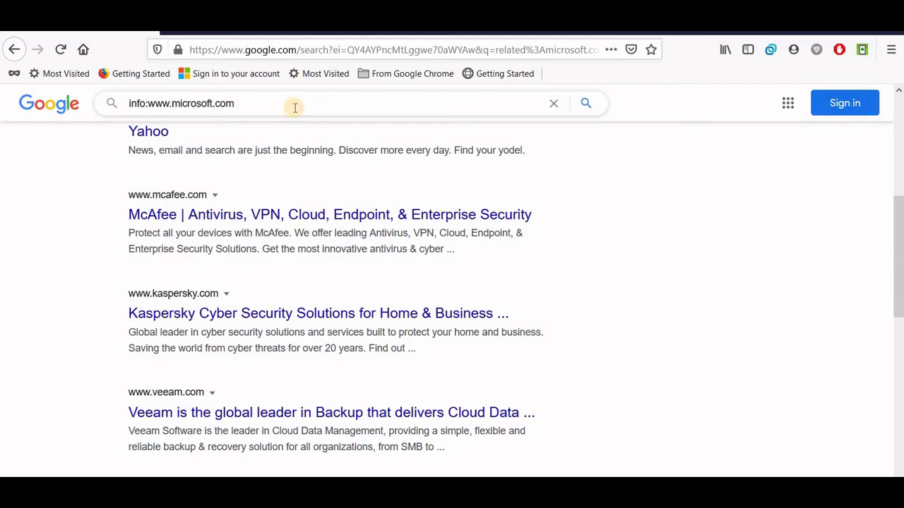
key(Return)
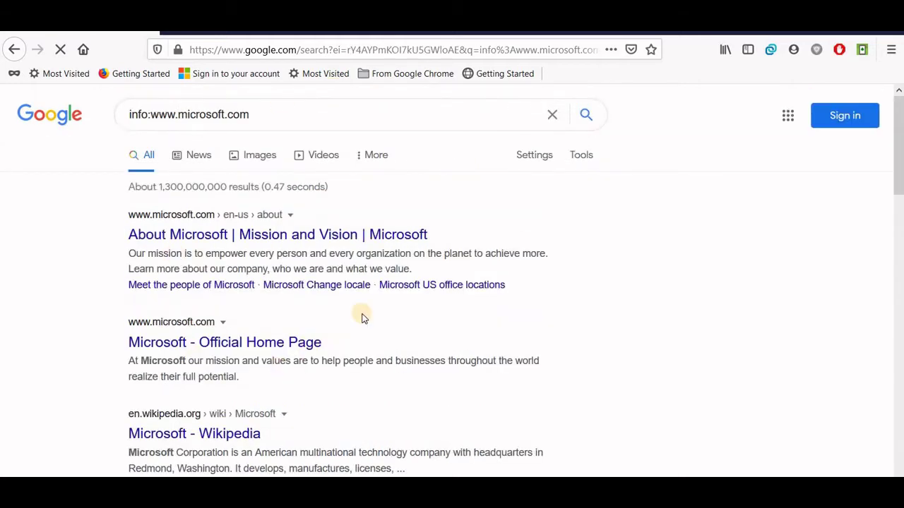
scroll(361, 316, down, 2)
scroll(361, 317, down, 2)
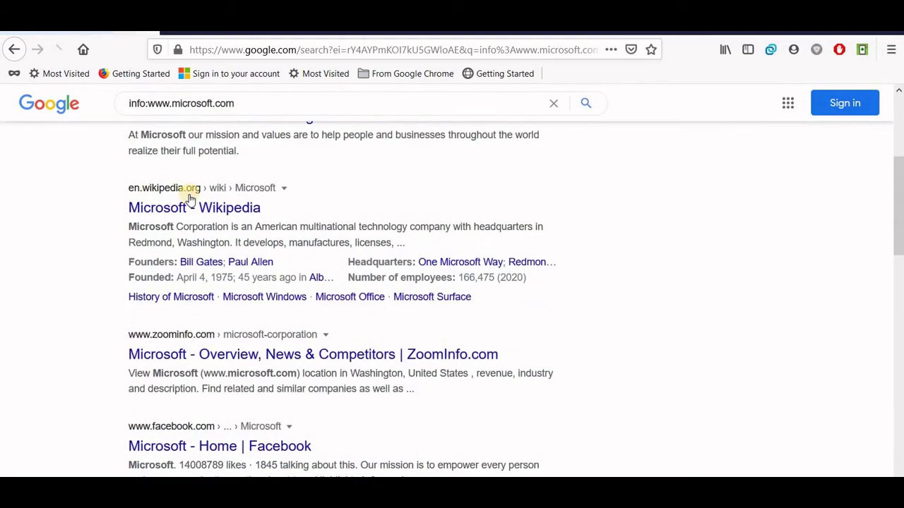
scroll(195, 258, down, 1)
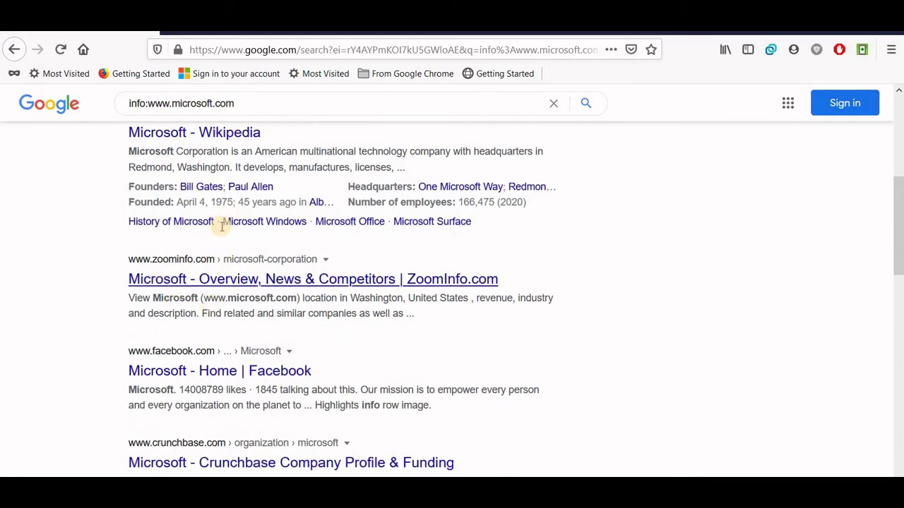
scroll(222, 228, up, 2)
scroll(233, 252, up, 1)
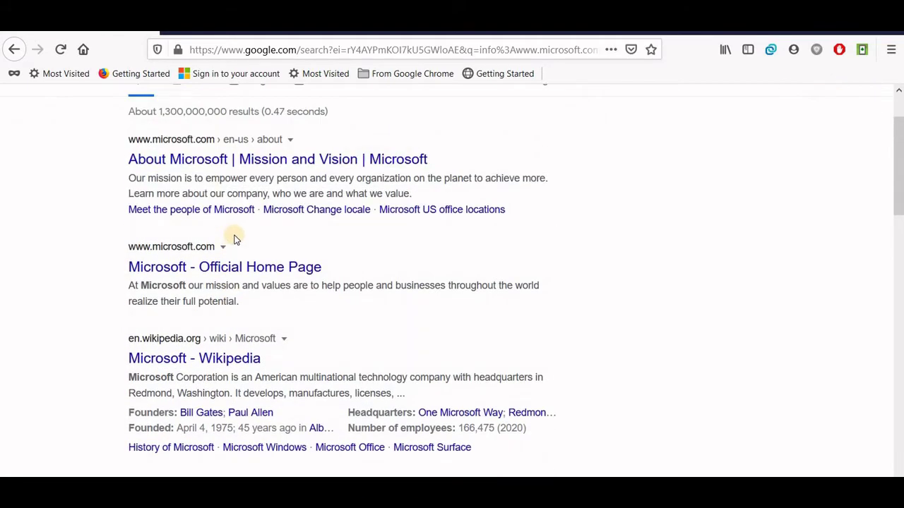
scroll(181, 148, up, 1)
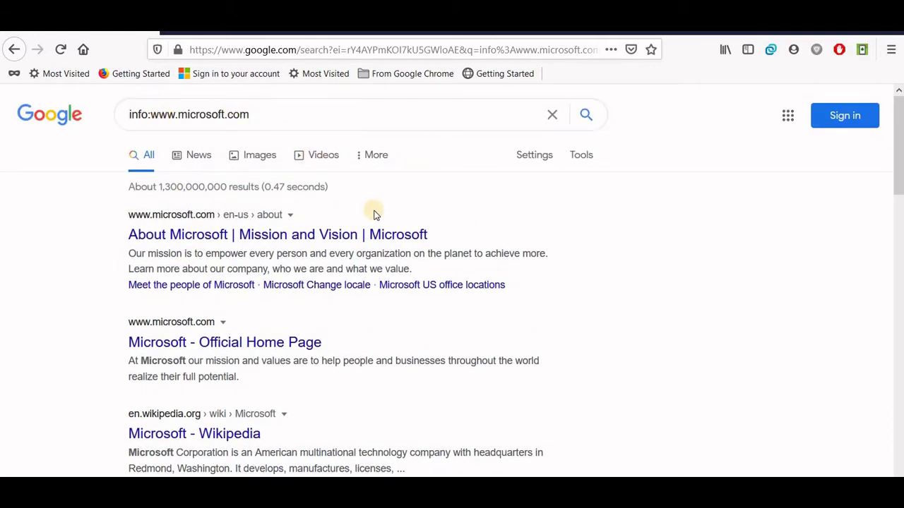
click(178, 113)
shift+click(292, 113)
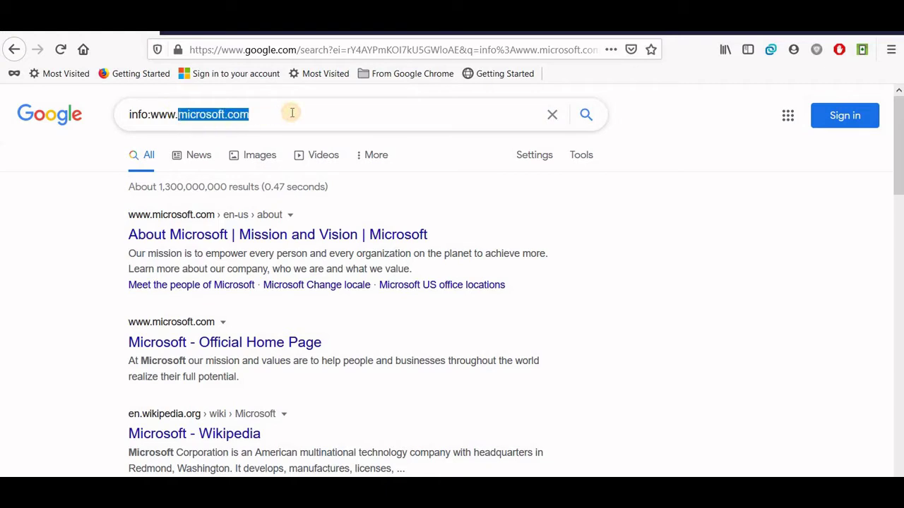
text(mcafee)
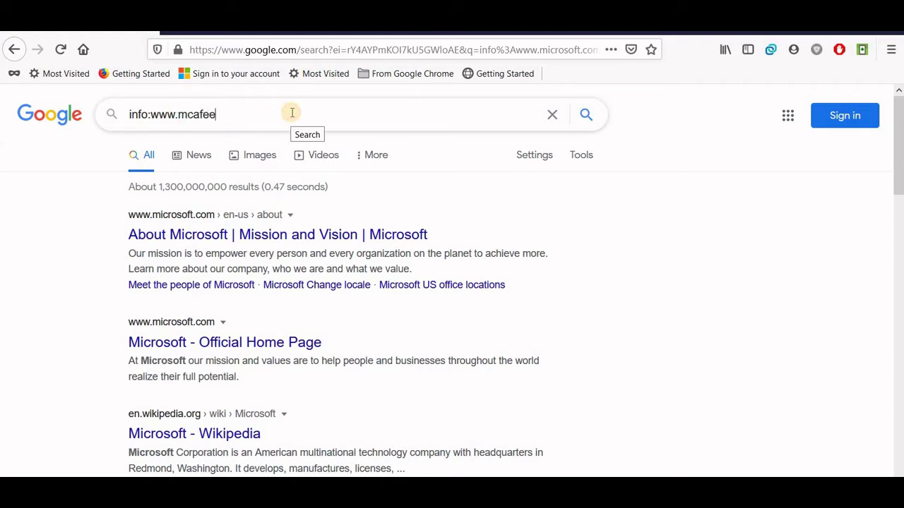
text(.com)
key(Return)
scroll(323, 269, down, 5)
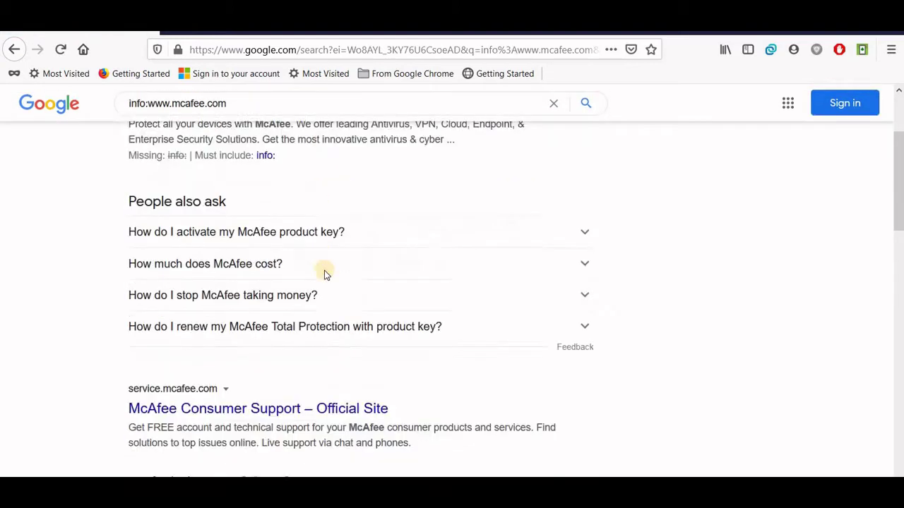
scroll(326, 272, down, 3)
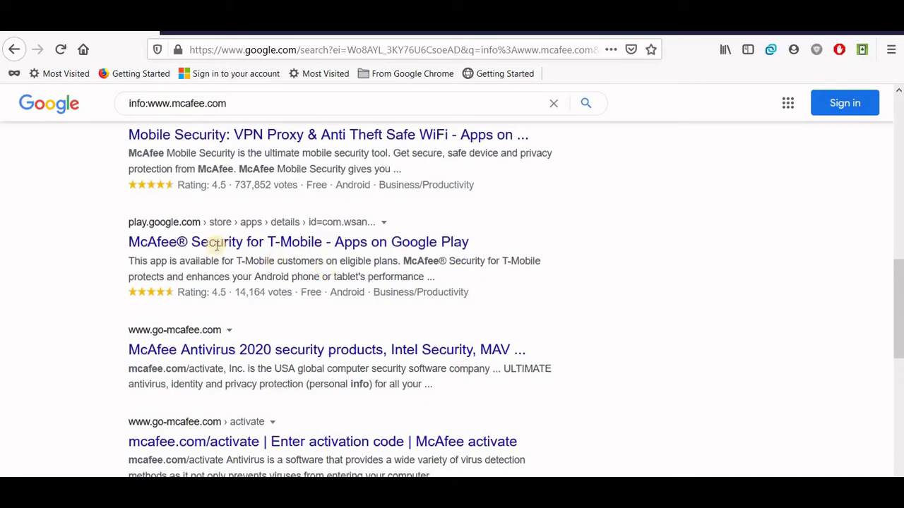
scroll(216, 242, down, 3)
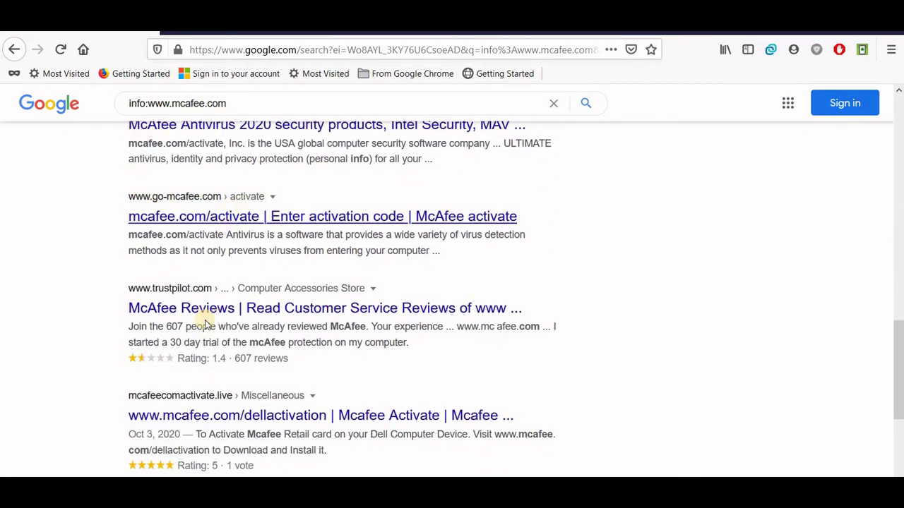
scroll(196, 190, down, 3)
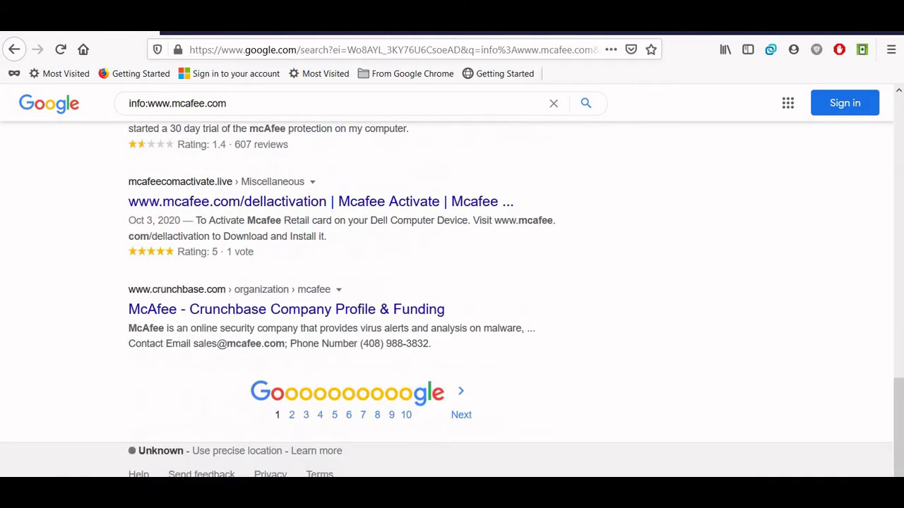
scroll(147, 106, up, 3)
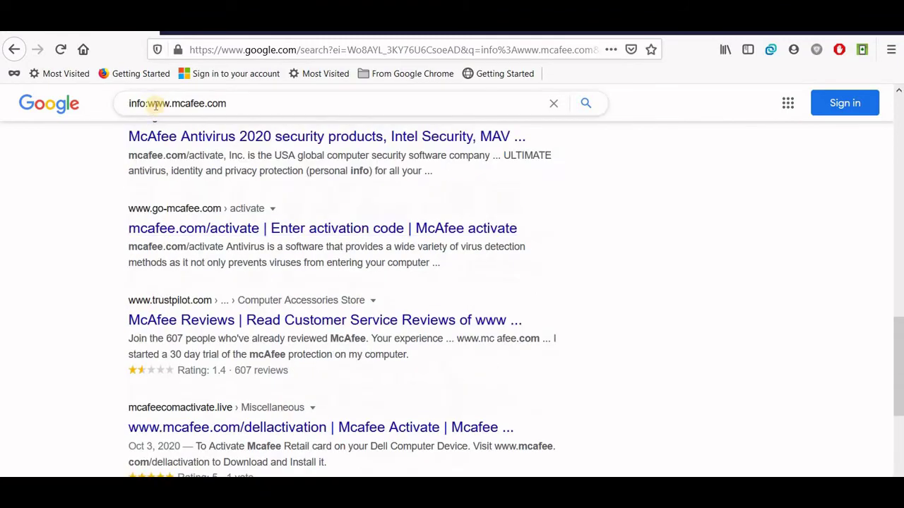
drag(139, 103, 129, 103)
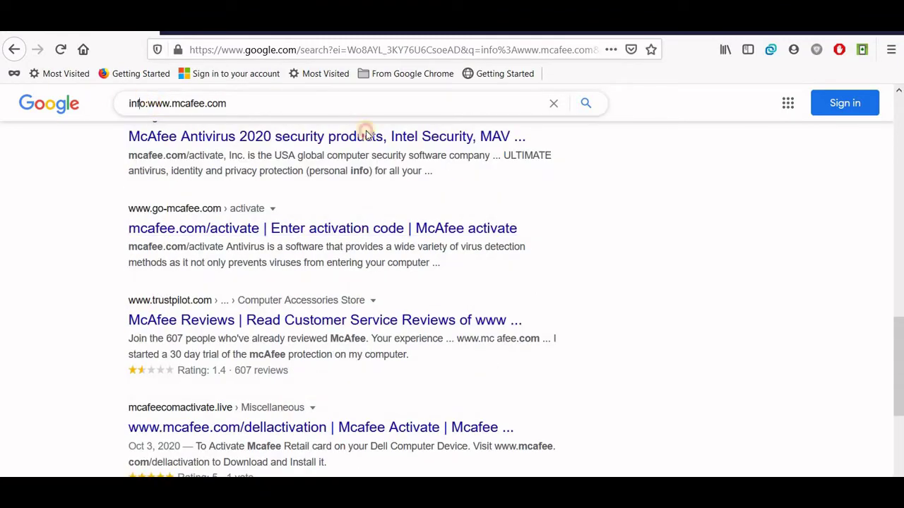
key(Delete)
key(Delete)
key(Delete)
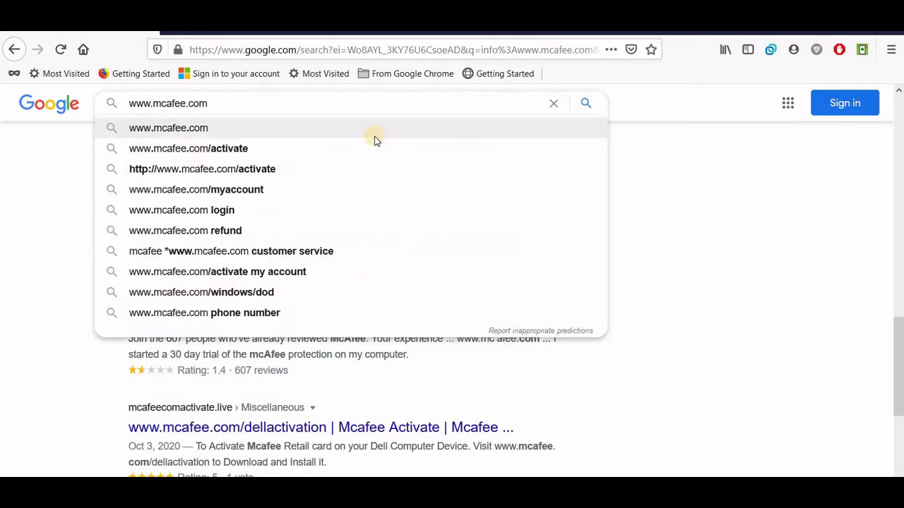
text(link)
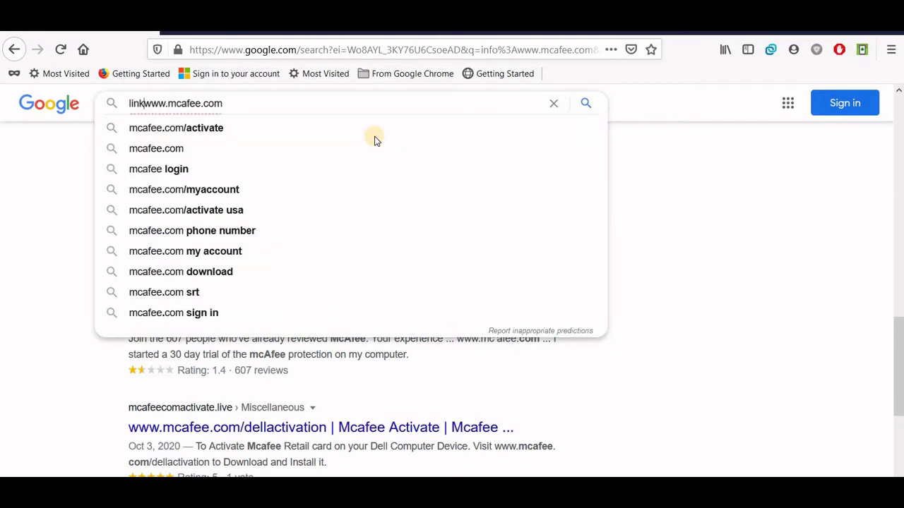
text(:)
key(Return)
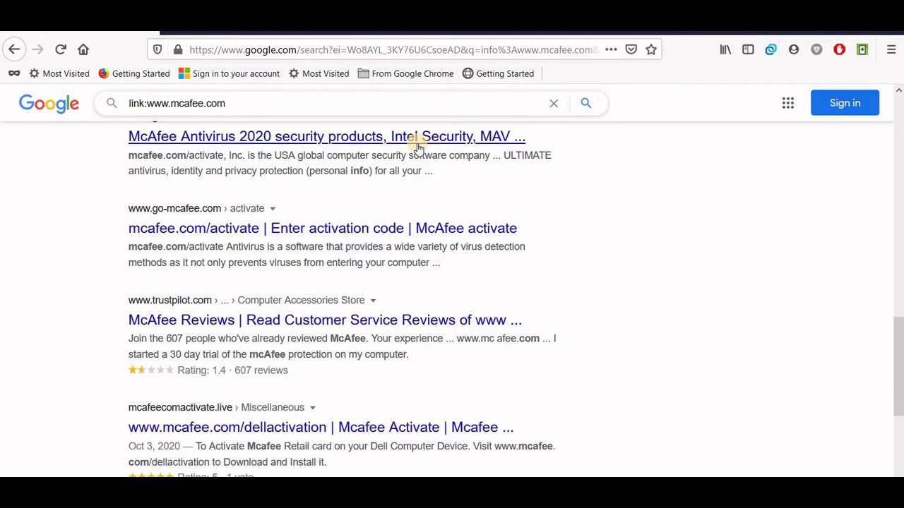
click(233, 101)
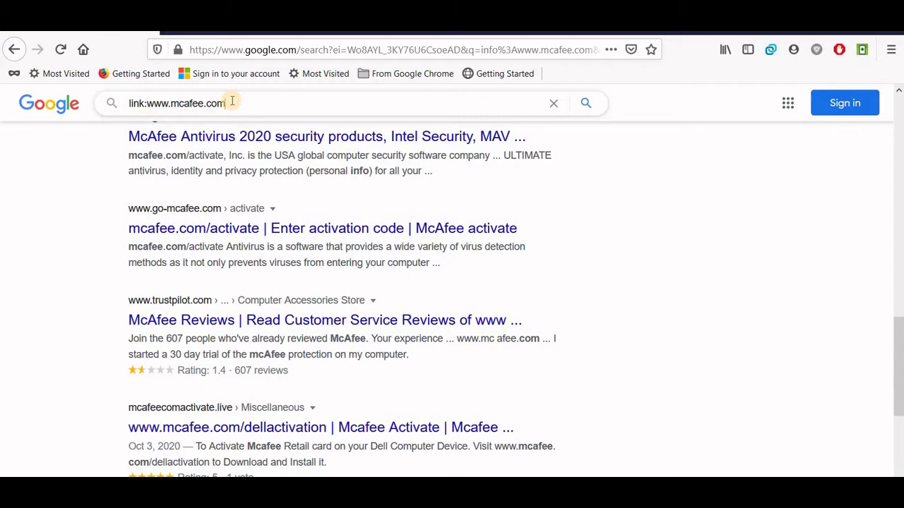
key(Return)
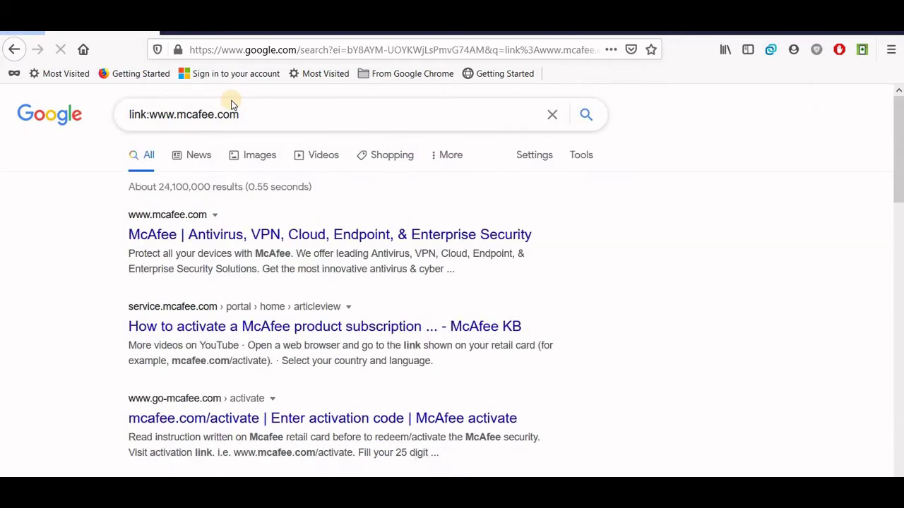
scroll(240, 303, down, 3)
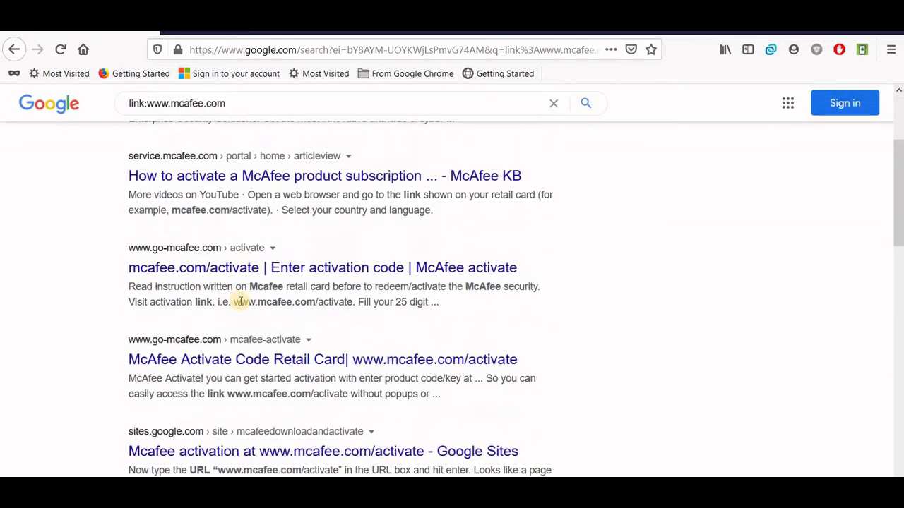
scroll(240, 306, down, 2)
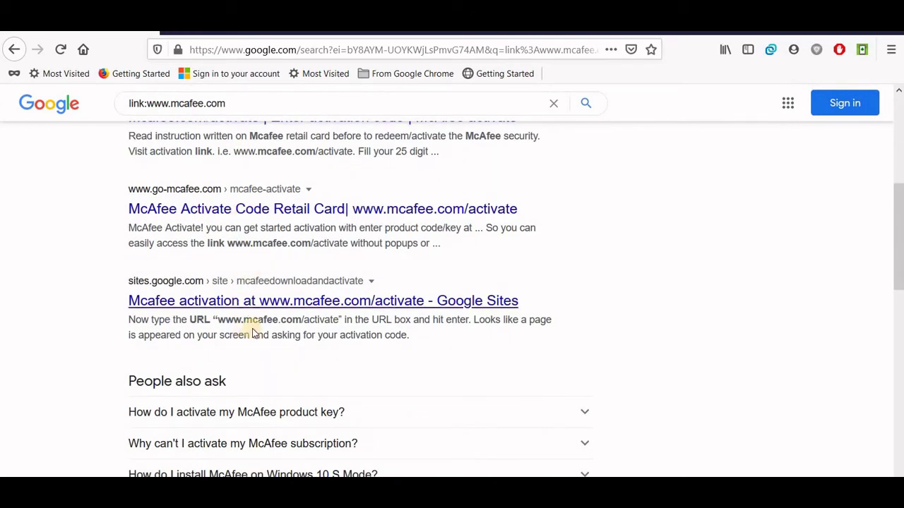
scroll(249, 315, down, 2)
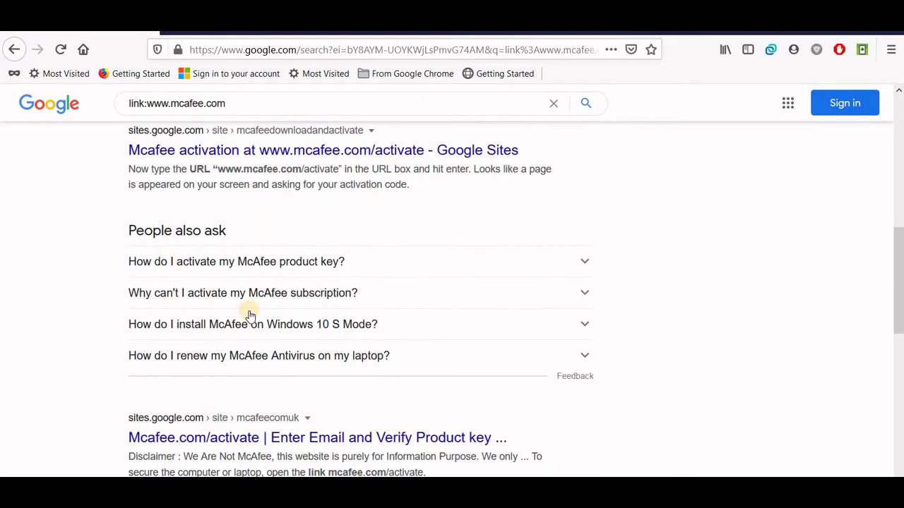
scroll(247, 300, up, 3)
scroll(262, 325, down, 5)
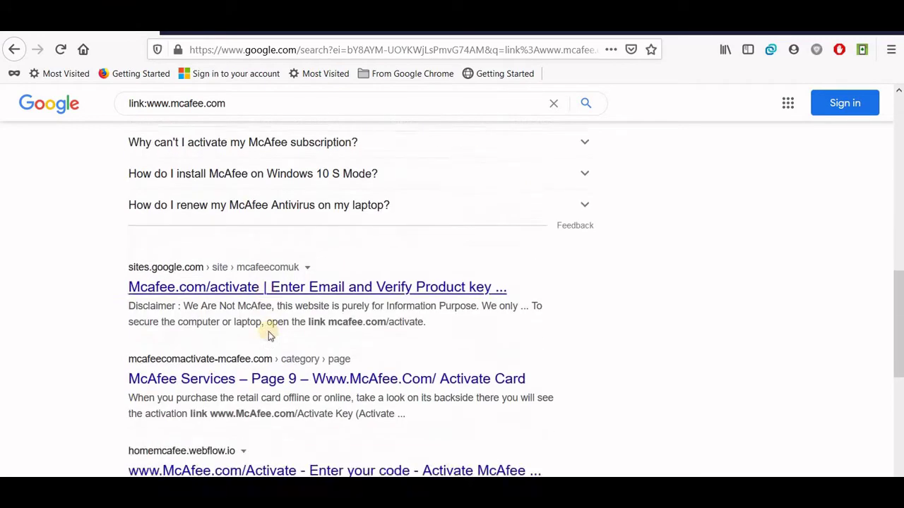
scroll(238, 262, up, 10)
From the Google home page, search for camera linksys inurl:main.cgi, open the ui.linksys.com WVC80N result and try its Home link.
key(alt+Left)
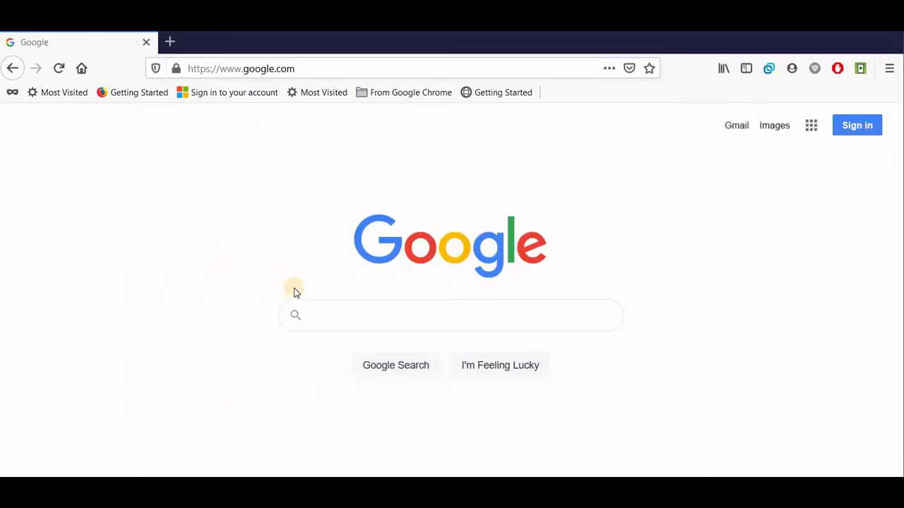
click(330, 311)
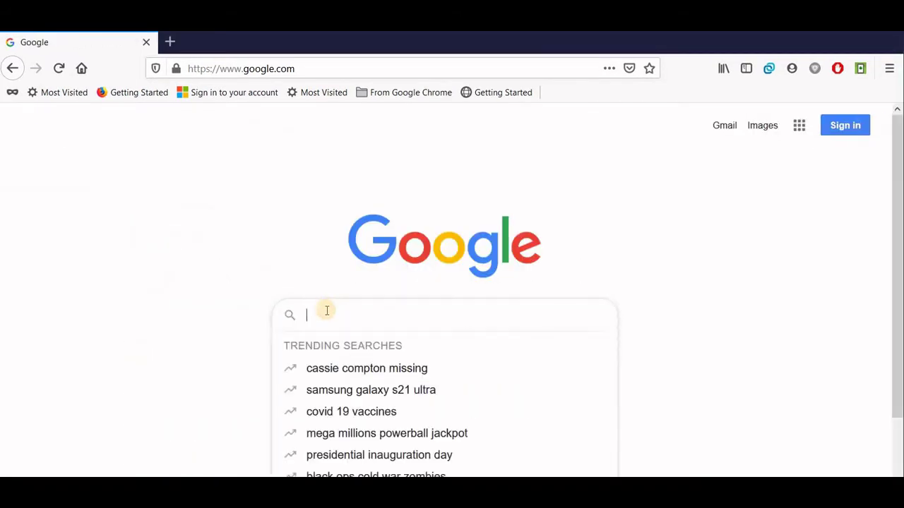
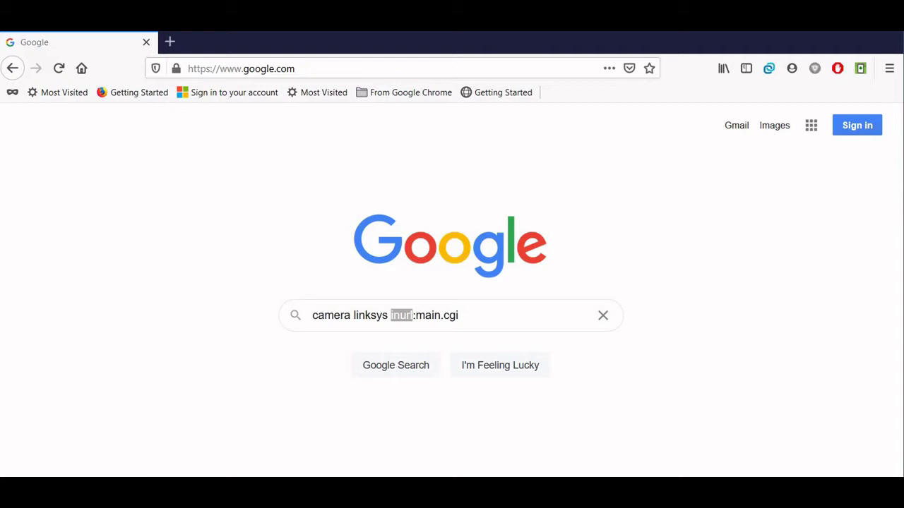
click(485, 313)
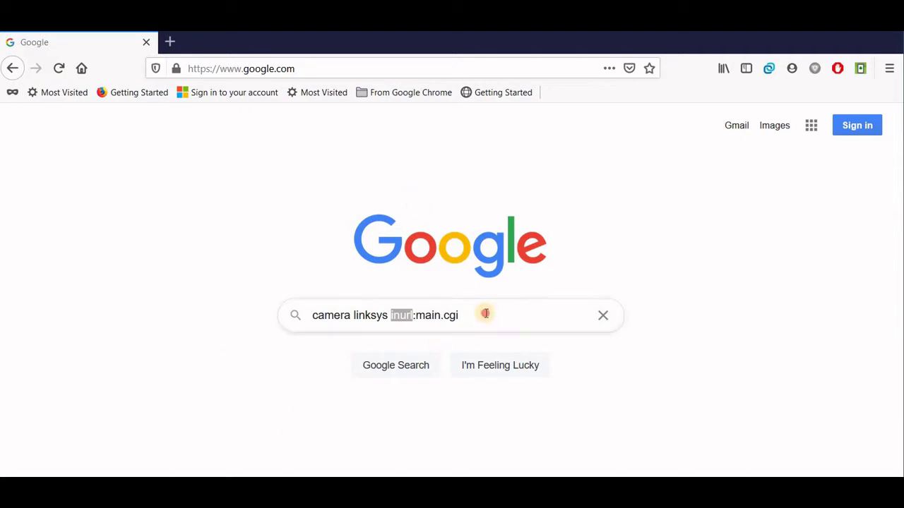
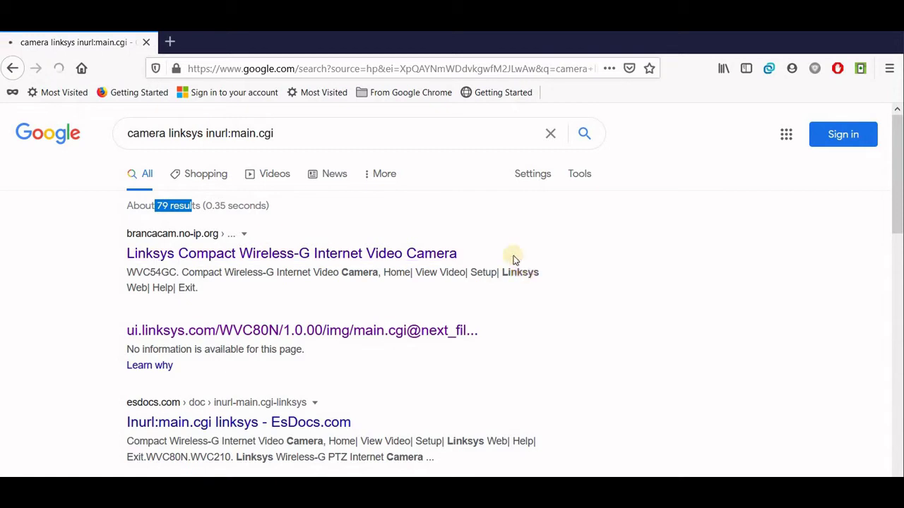
click(233, 252)
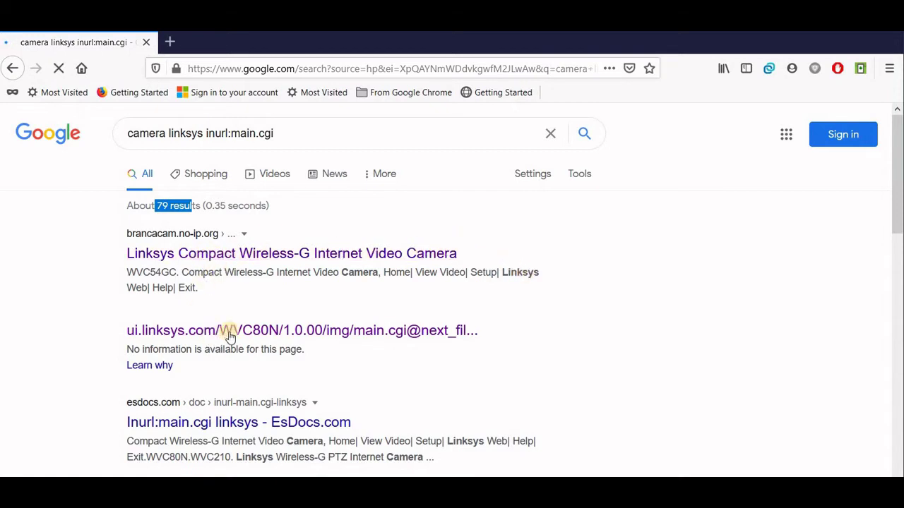
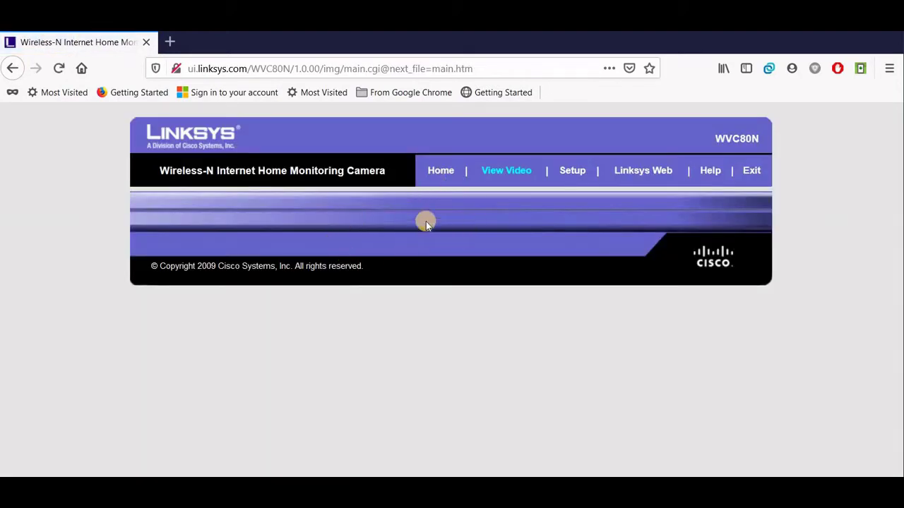
click(442, 173)
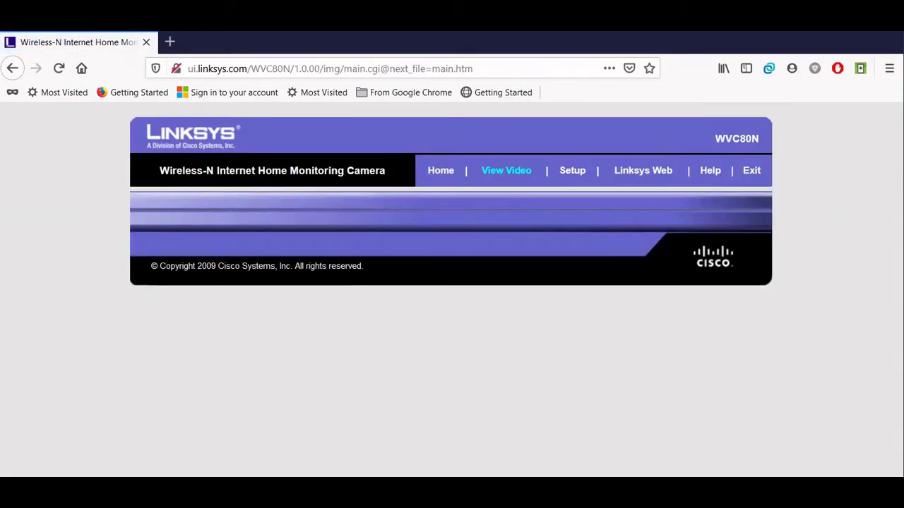
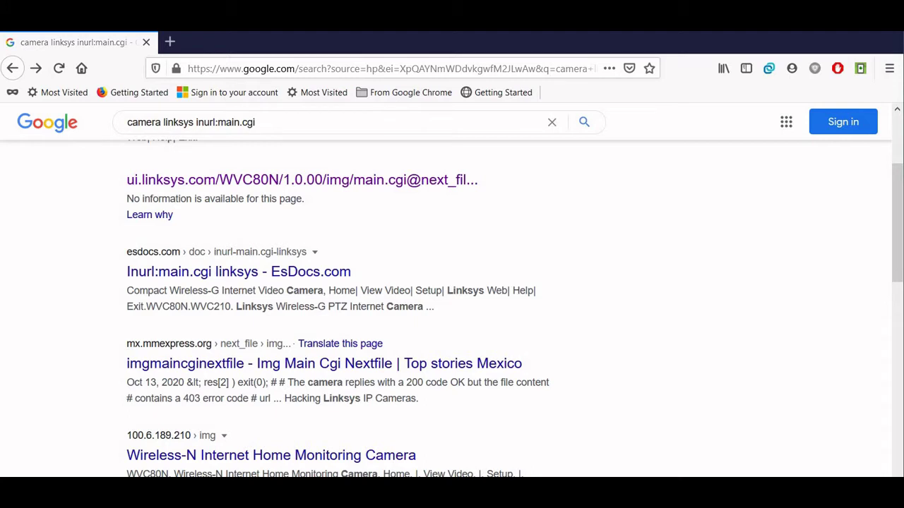
Return to the Google home page, search for inurl:"viewerframe?mode=" and open the Zoom and Control 40 Web Cameras result.
key(alt+Home)
click(329, 314)
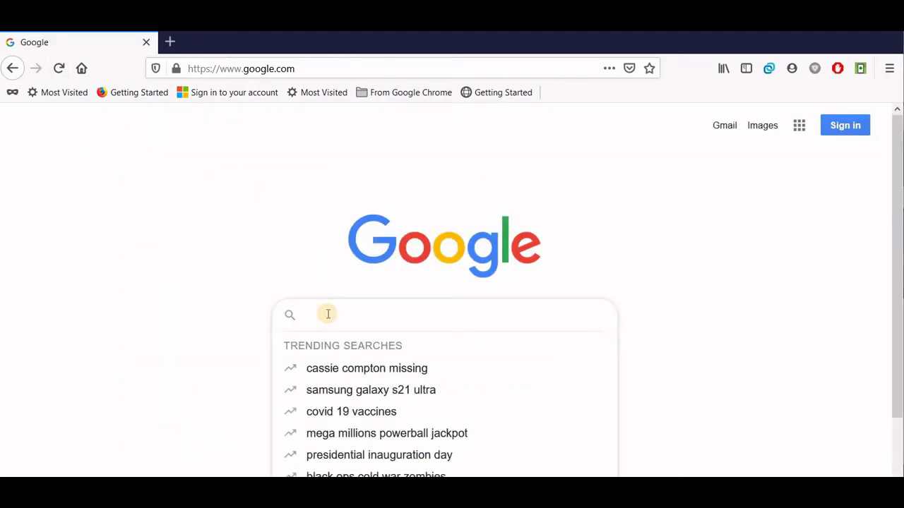
text(inurl:"viewerframe?mode=)
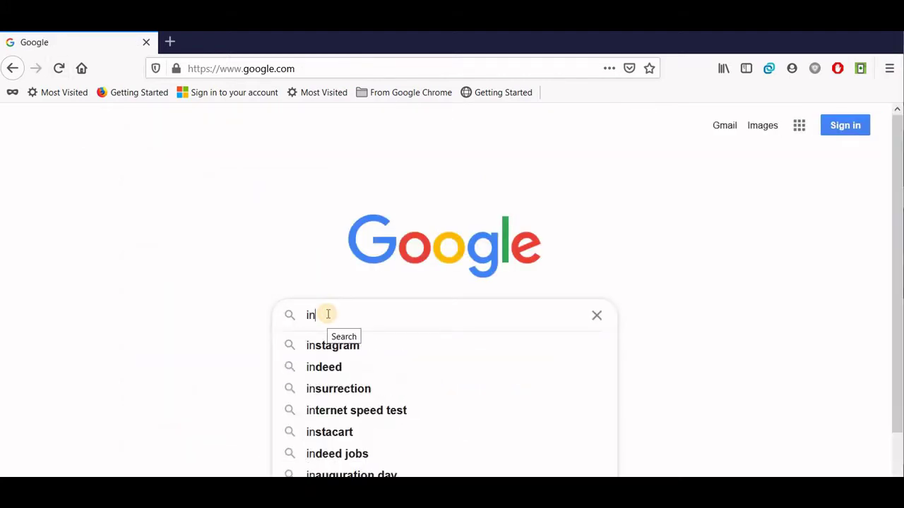
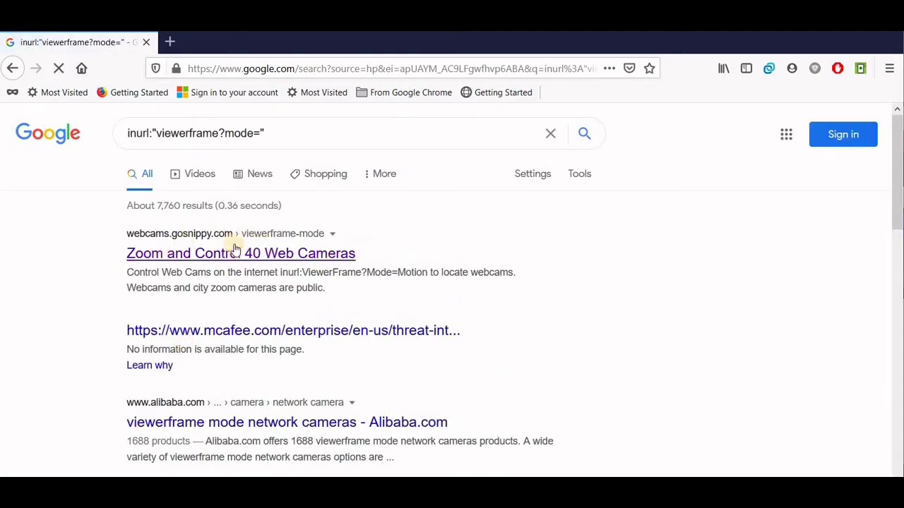
right_click(218, 255)
key(Escape)
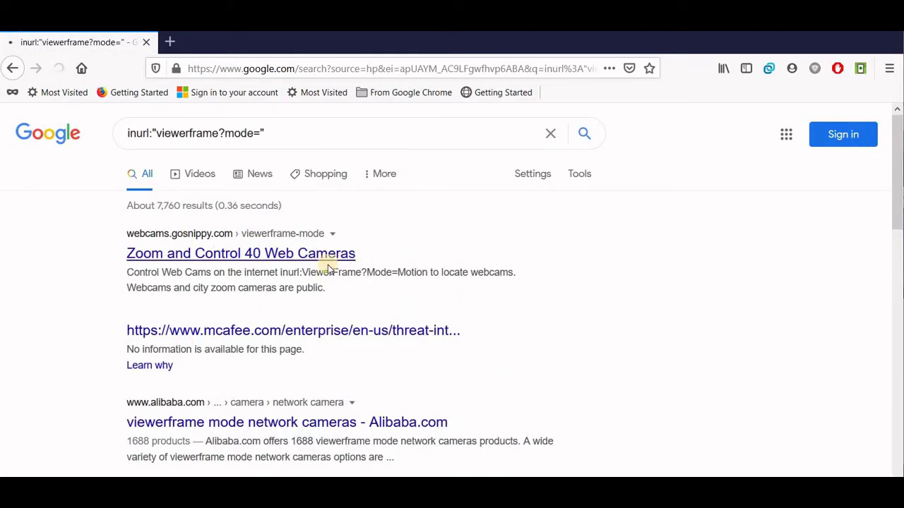
click(327, 266)
View the Japanese street camera, close its tab, look through the other listed webcams and return to the Google home page.
scroll(198, 249, down, 5)
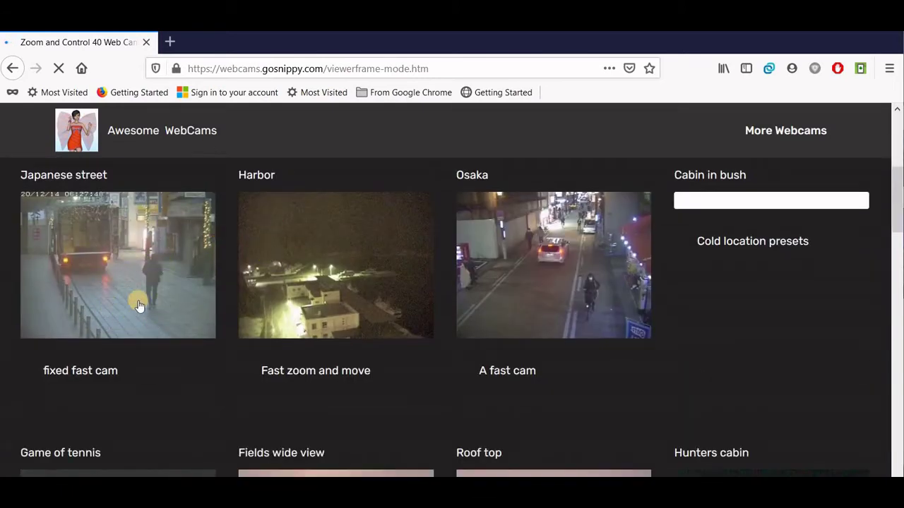
click(232, 284)
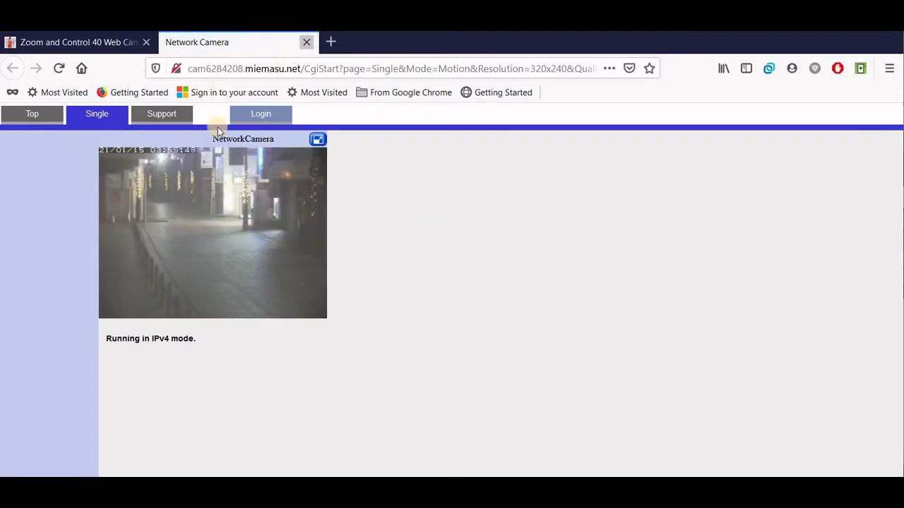
key(ctrl+w)
scroll(295, 281, down, 4)
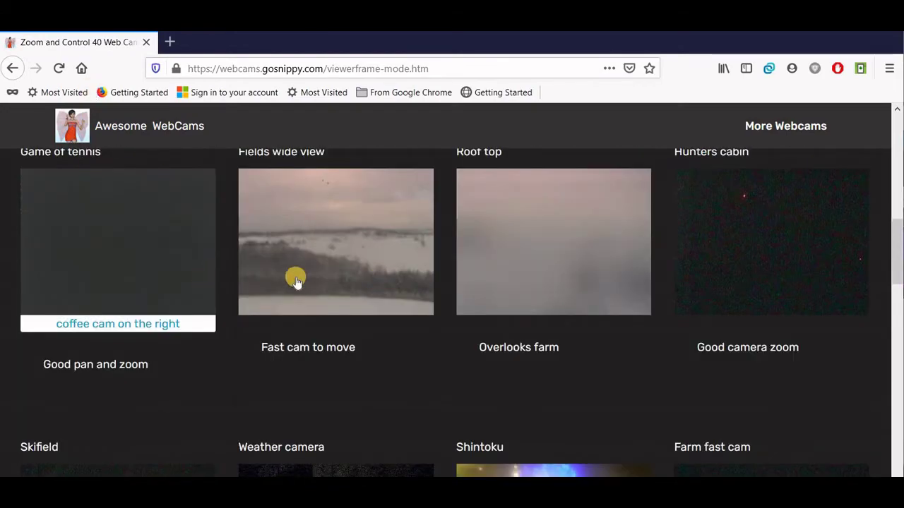
scroll(40, 115, down, 5)
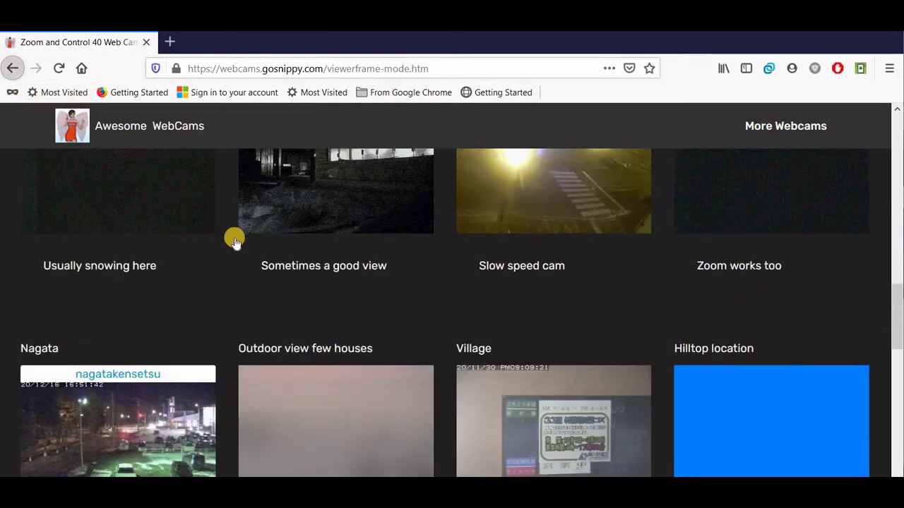
key(alt+Left)
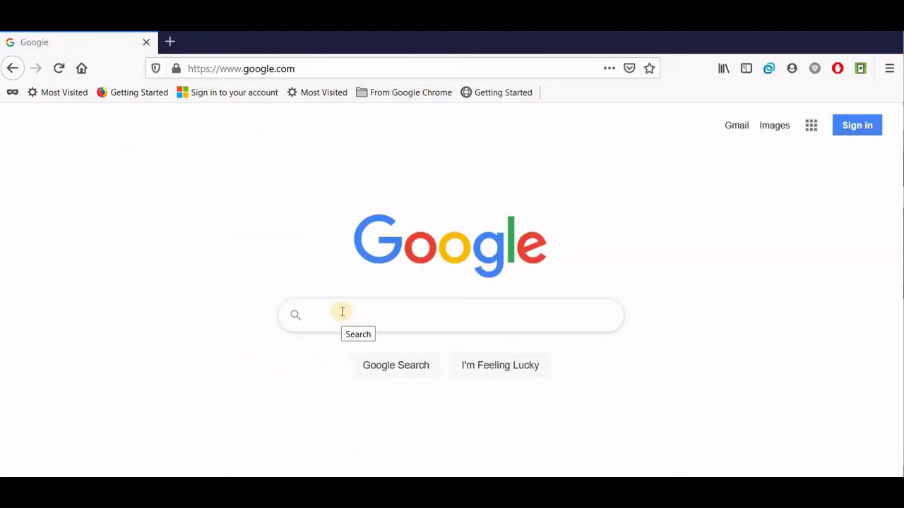
Search Google for intitle:"toshiba network camera - user login", open the de.elogin-db.com result and look through its listed camera logins.
click(342, 311)
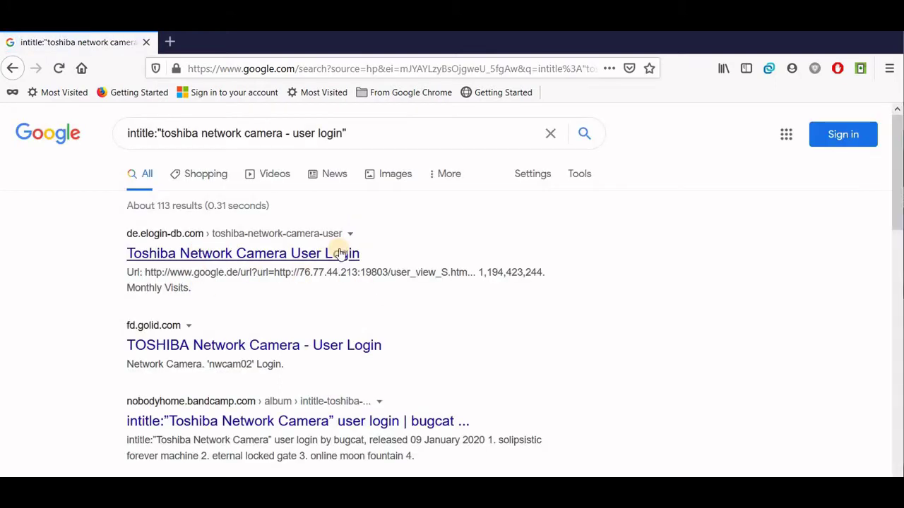
click(254, 254)
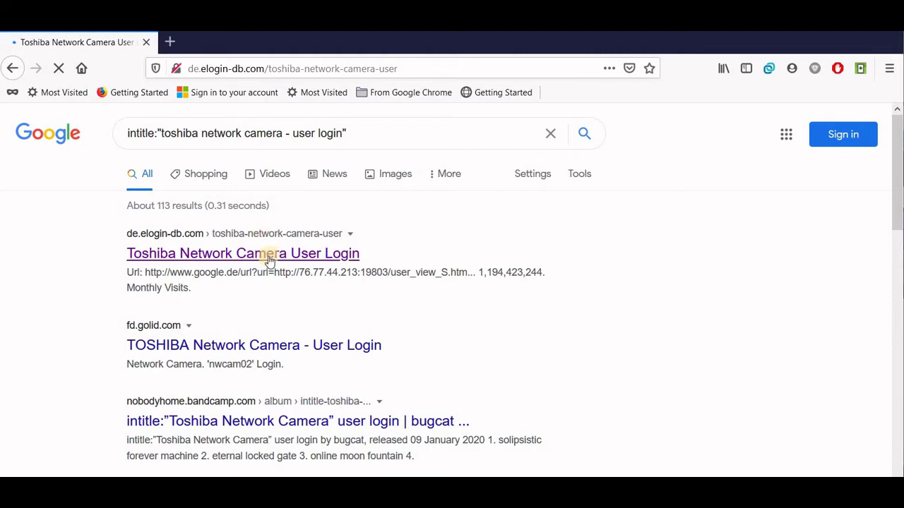
scroll(203, 194, down, 5)
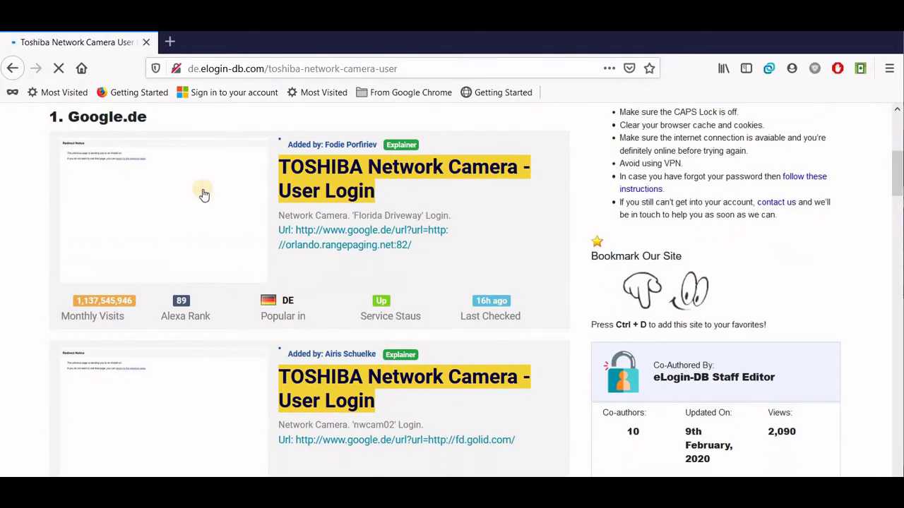
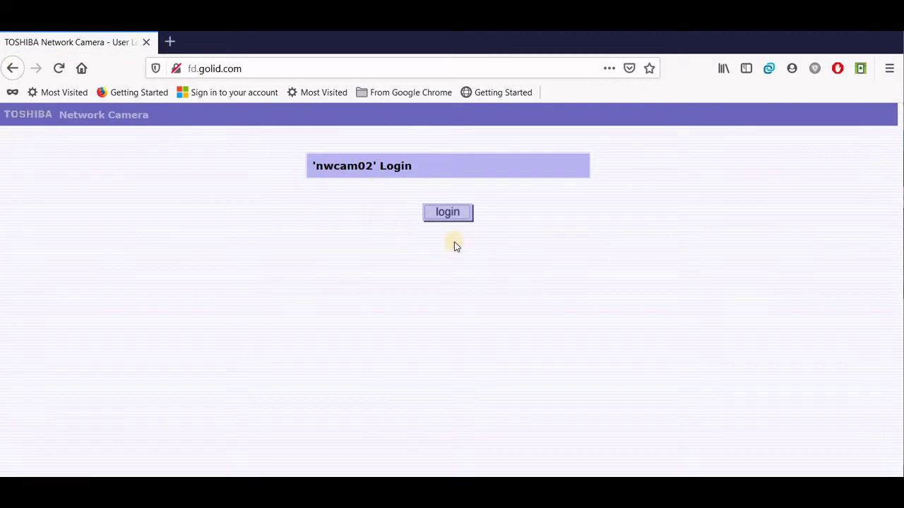
Open the viewer from the nwcam02 camera login page, close it and return to the Toshiba search results.
click(457, 215)
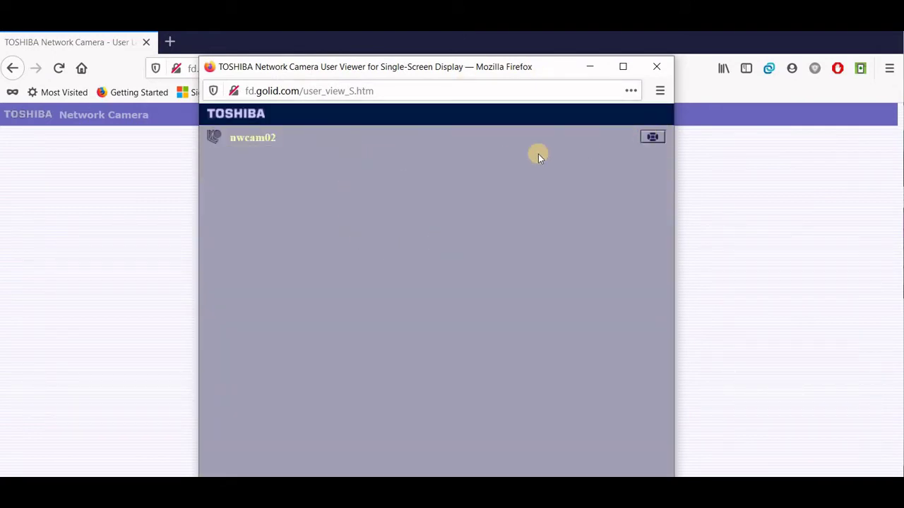
click(657, 66)
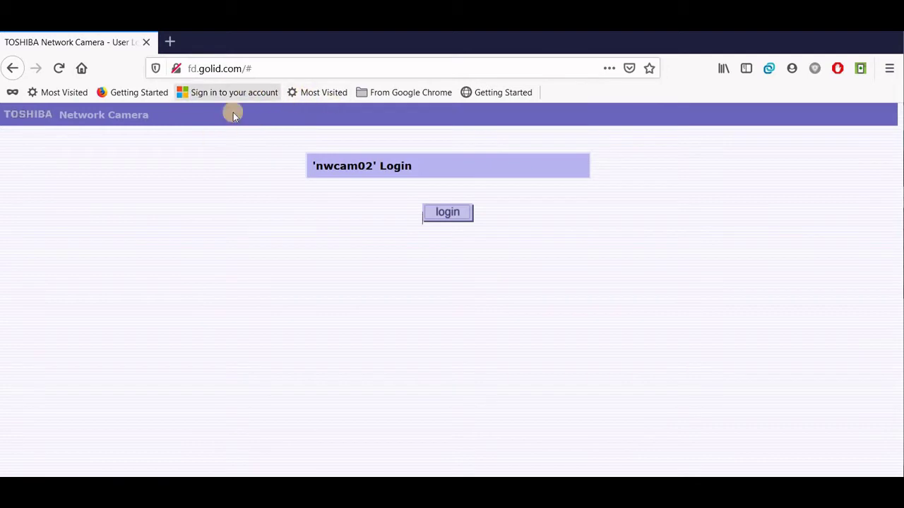
click(13, 68)
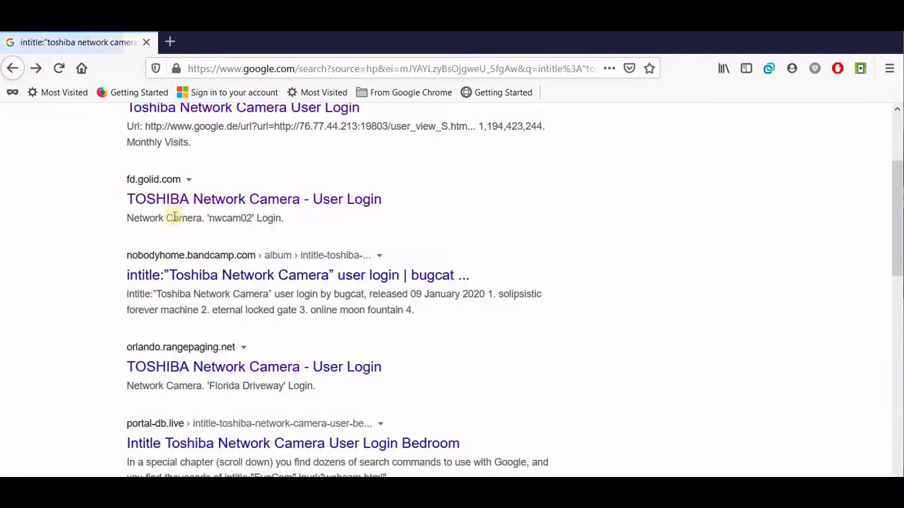
scroll(176, 142, up, 3)
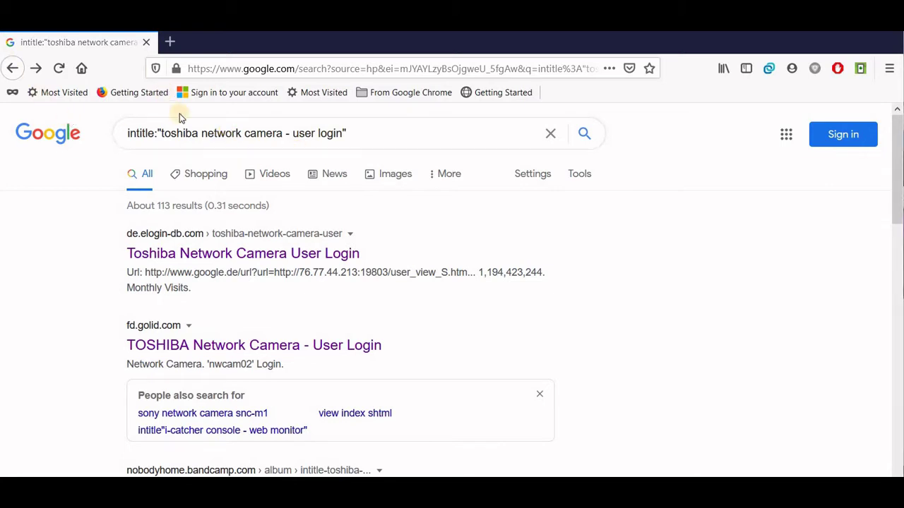
Replace the Toshiba query with inurl:webarch/mainframe.cgi and run the search.
click(139, 134)
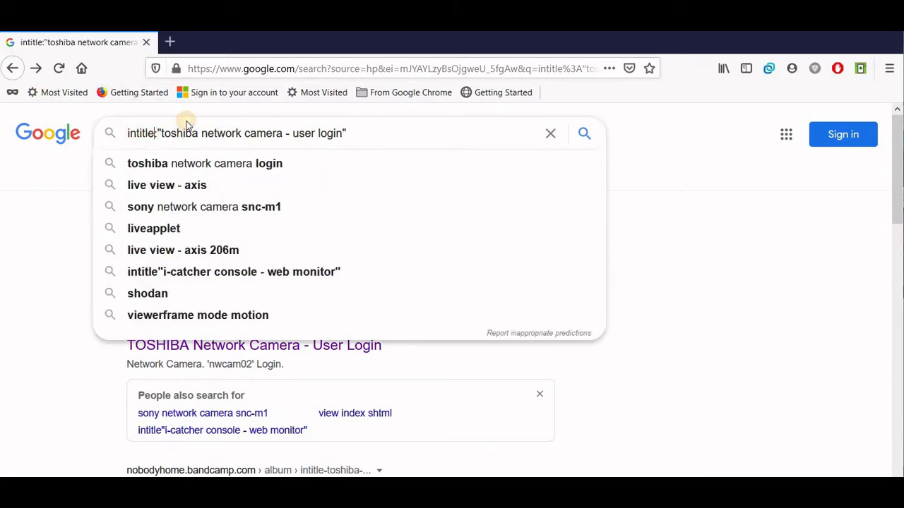
key(BackSpace)
key(BackSpace)
key(BackSpace)
key(BackSpace)
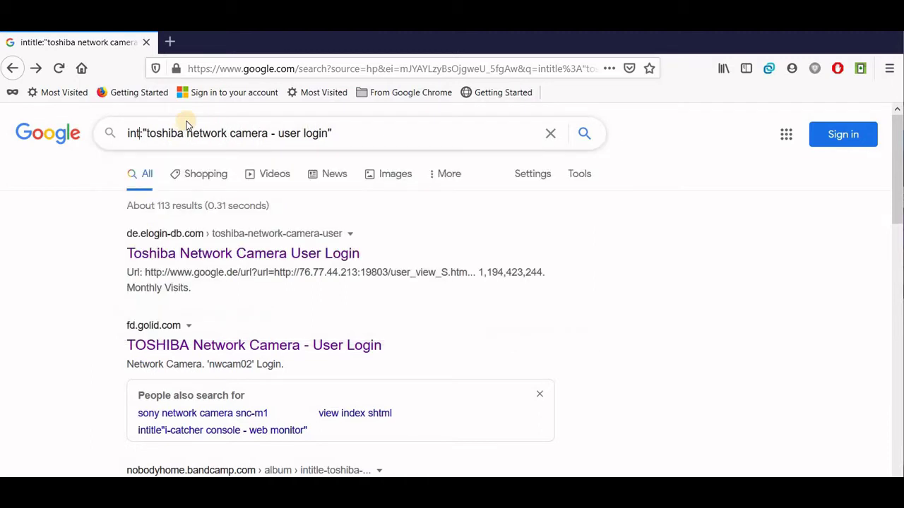
text(url:)
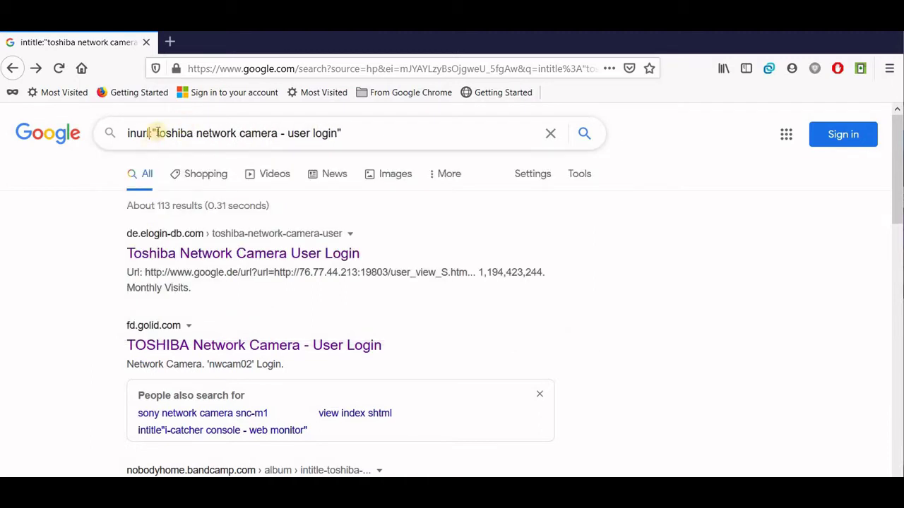
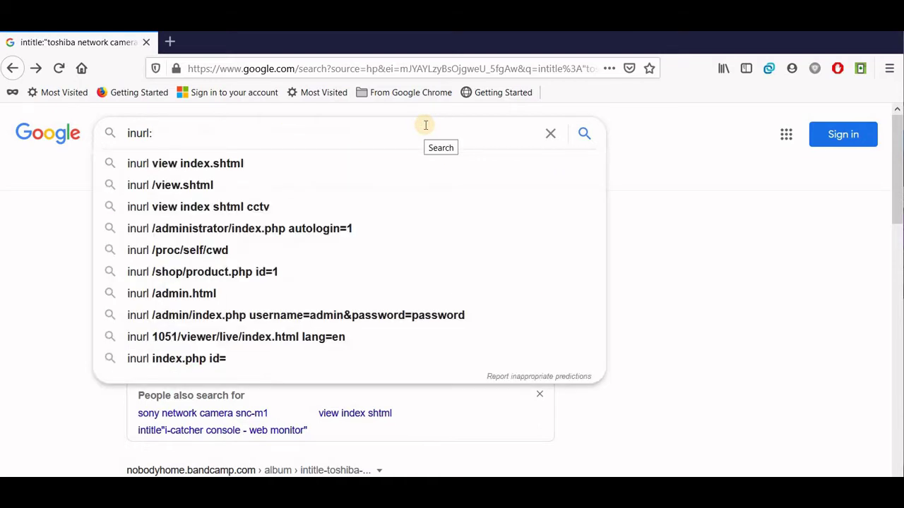
text(webarch/mainframe.cgi)
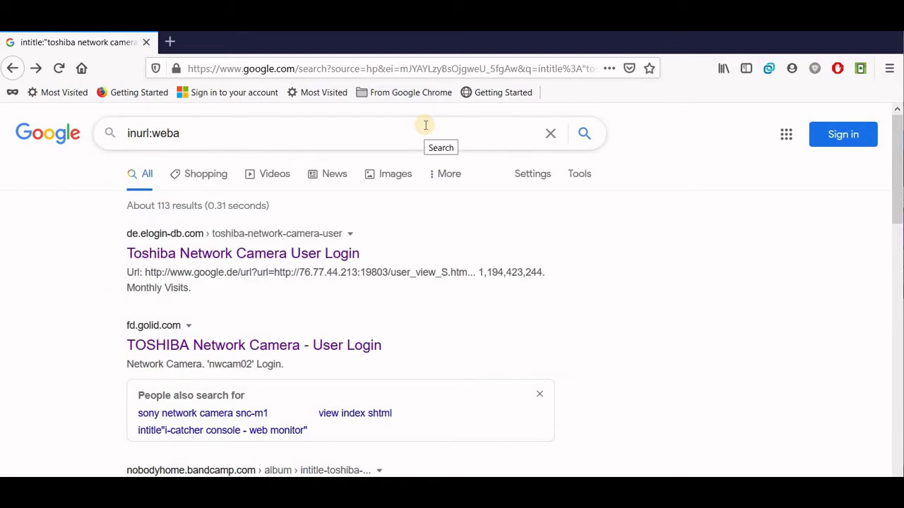
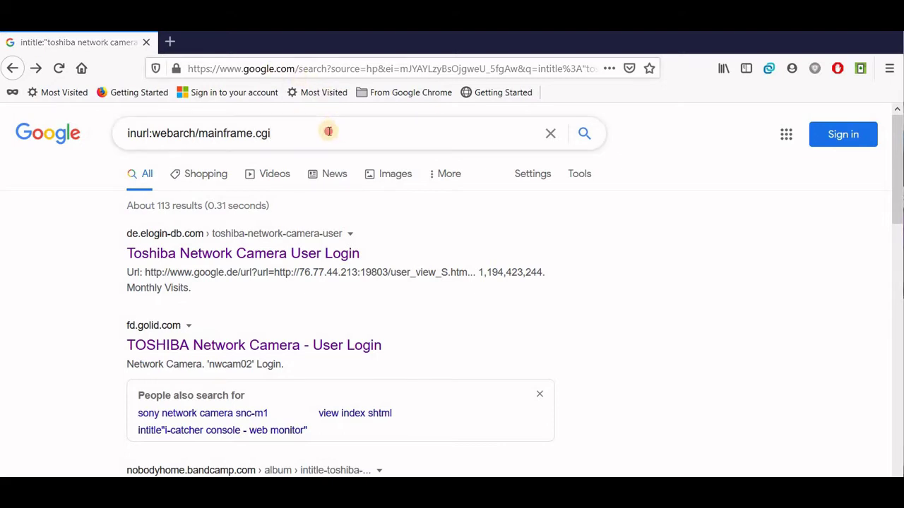
click(328, 131)
key(Return)
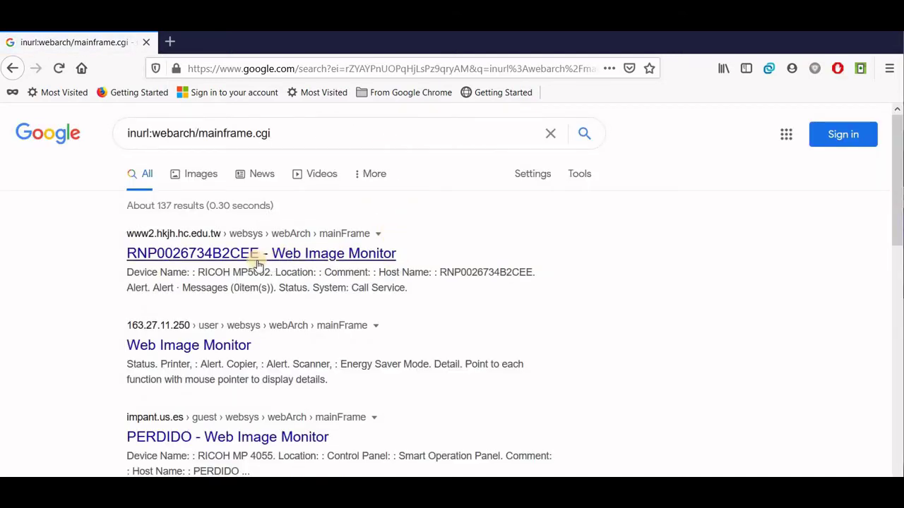
Open the RICOH MP5002 Web Image Monitor result, view its print job and stored file pages, and return to the printer's home page.
scroll(276, 269, down, 2)
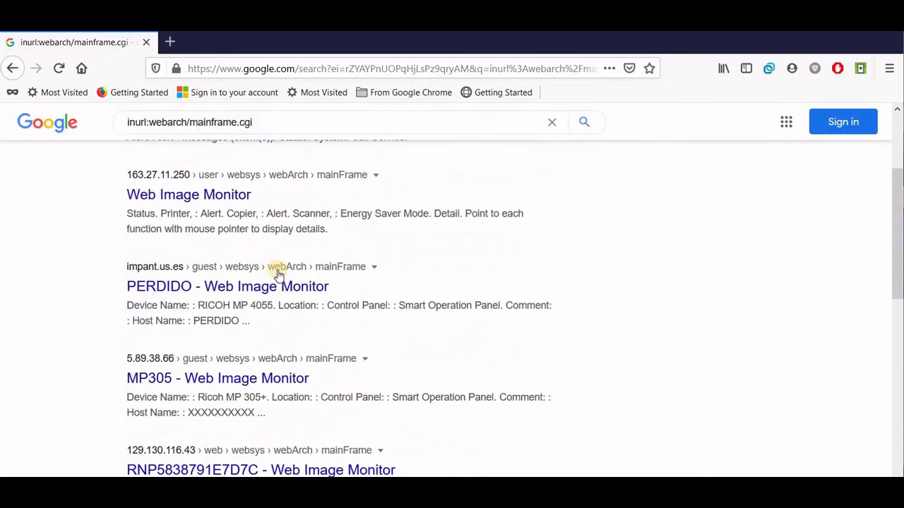
scroll(287, 271, up, 2)
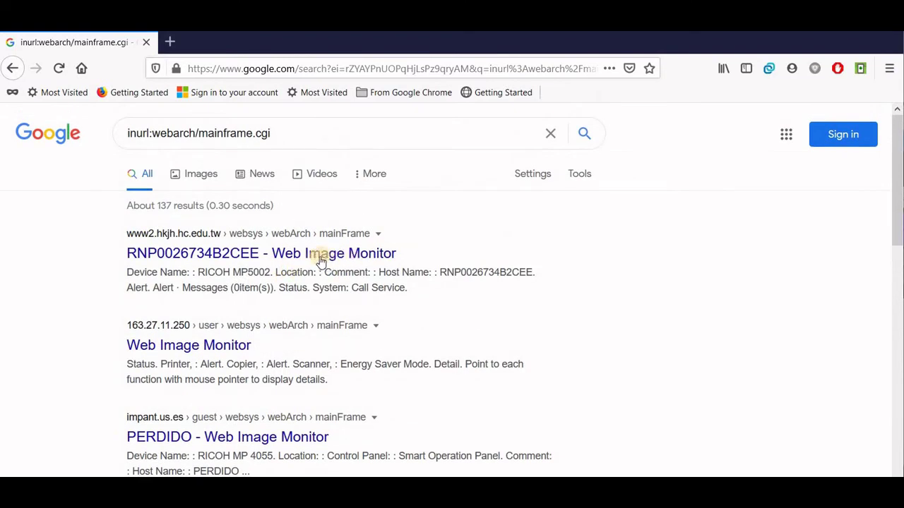
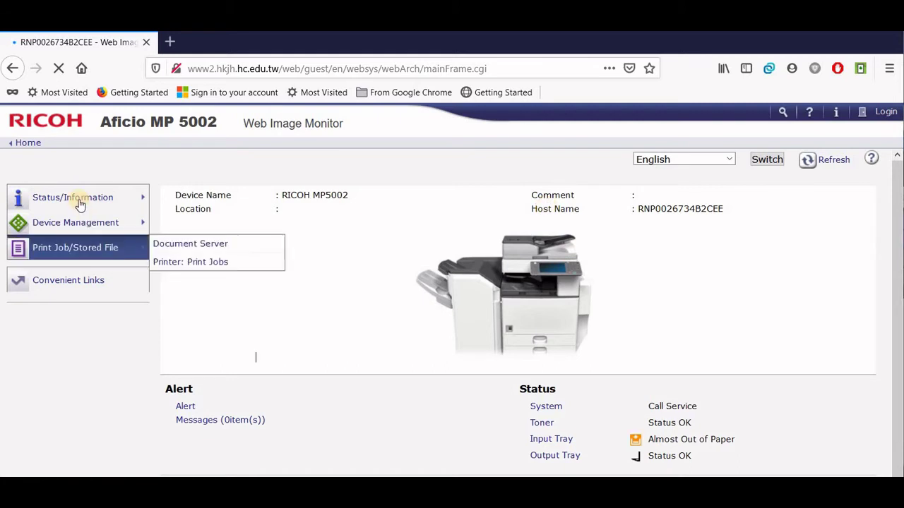
mouse_move(132, 201)
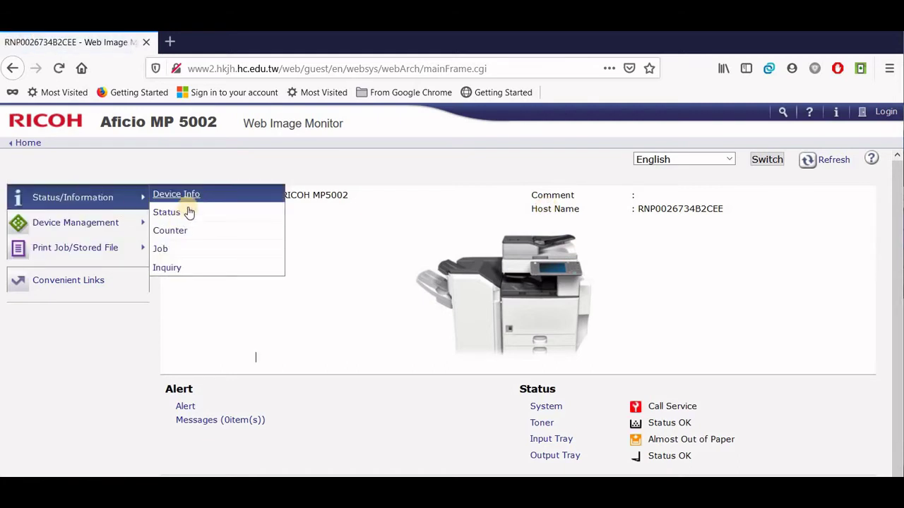
mouse_move(77, 247)
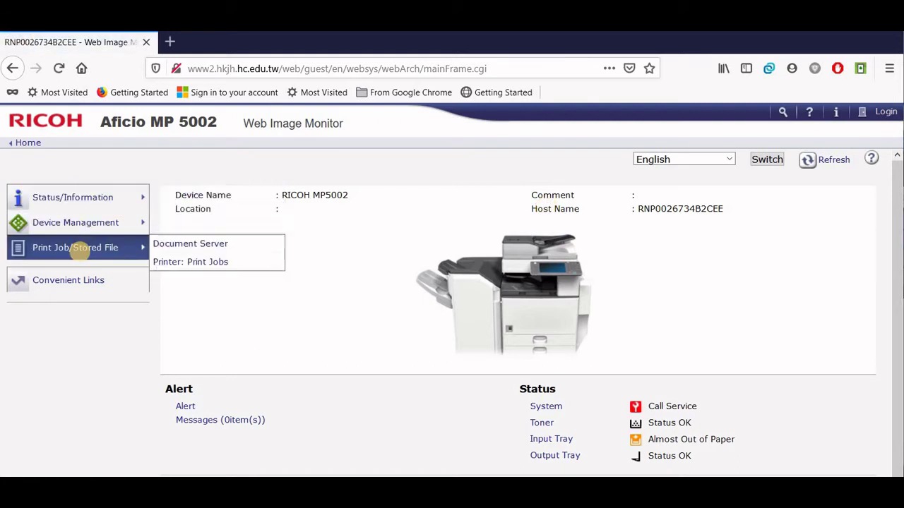
click(214, 264)
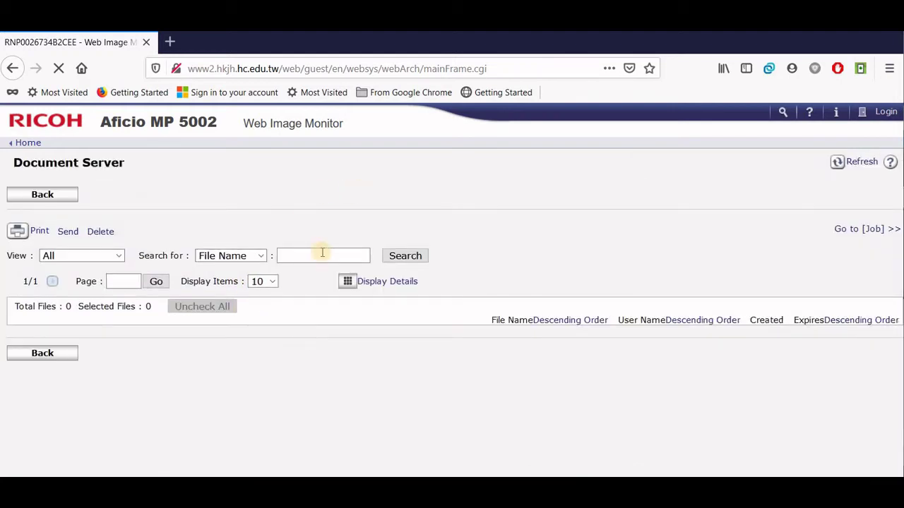
click(12, 68)
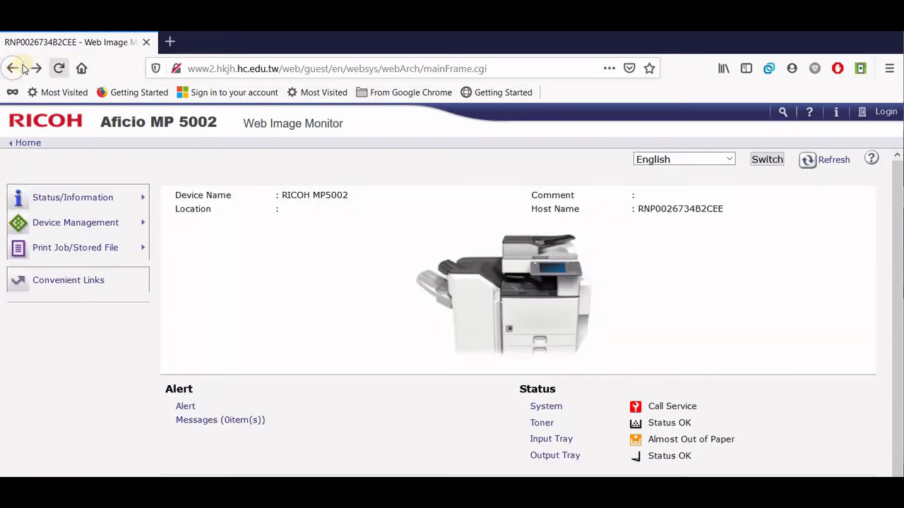
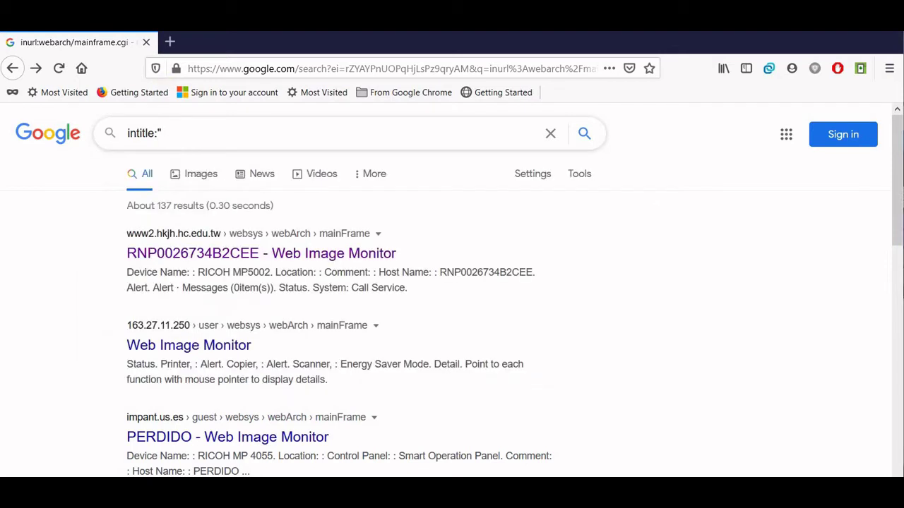
Search for intitle:"network print server" filetype:shtm, open the AXIS Network Print Server result and load its Print Jobs page.
text("ne)
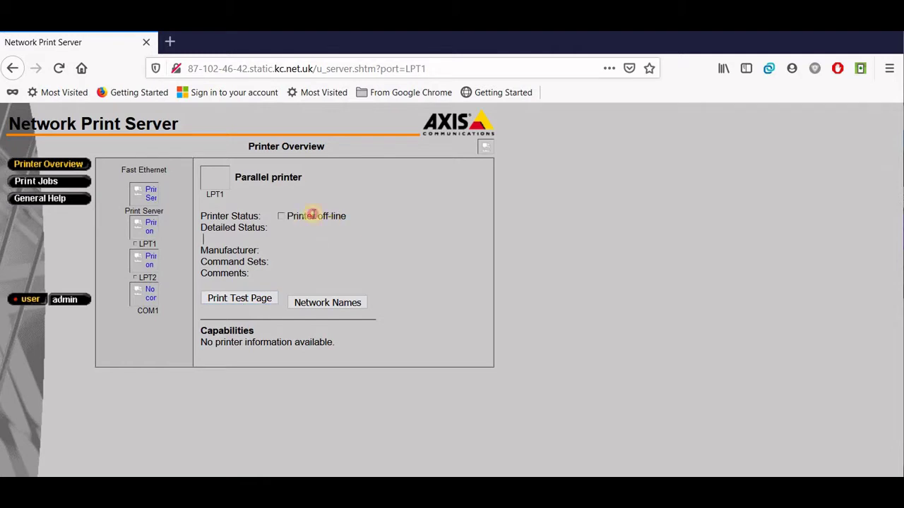
click(59, 68)
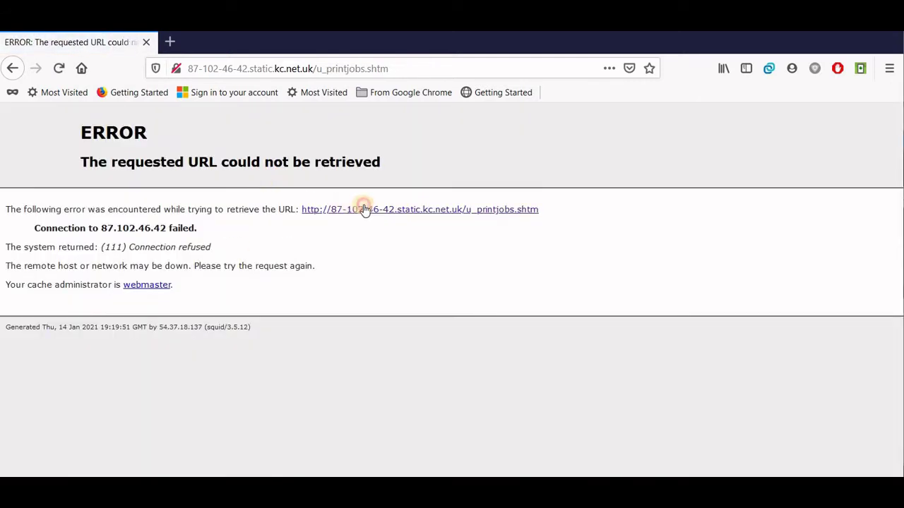
click(364, 210)
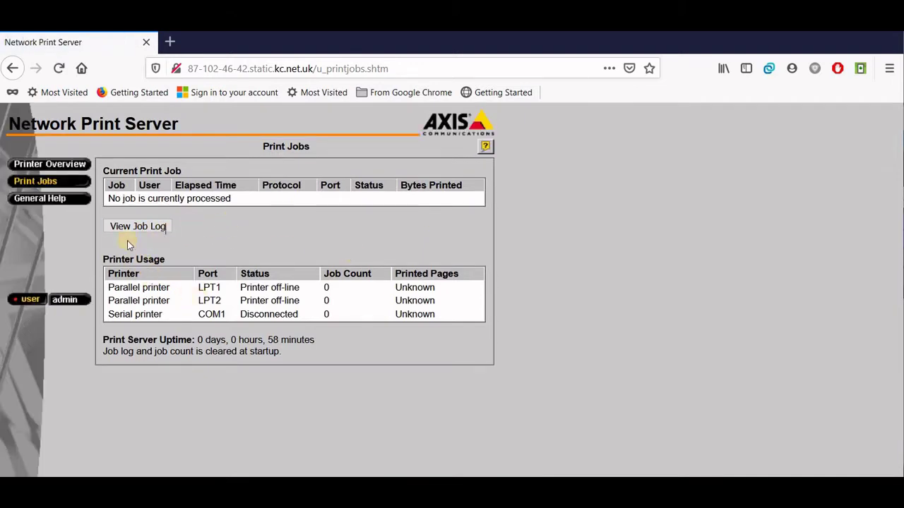
View the print server's job log, refresh it and close the log window.
click(137, 227)
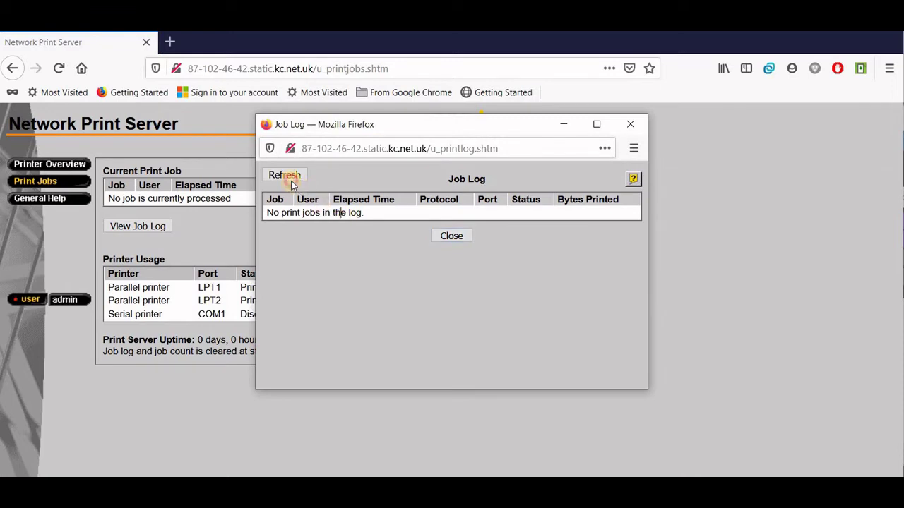
click(291, 181)
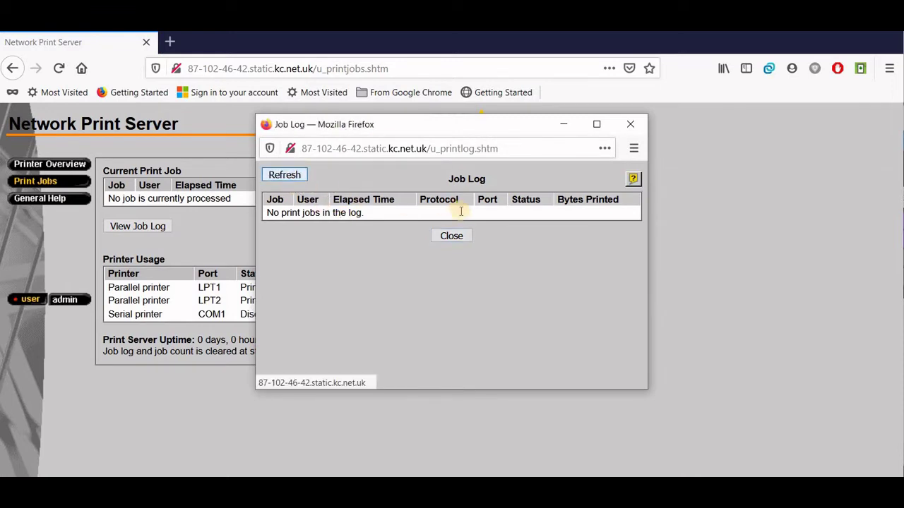
click(449, 237)
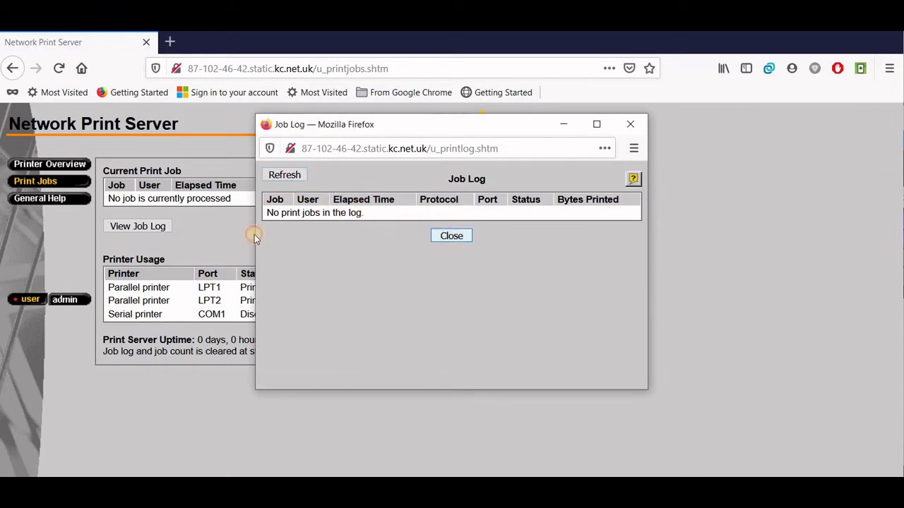
Check the print server's admin sign-in prompt, cancel it and go back to the Printer Overview page.
click(73, 300)
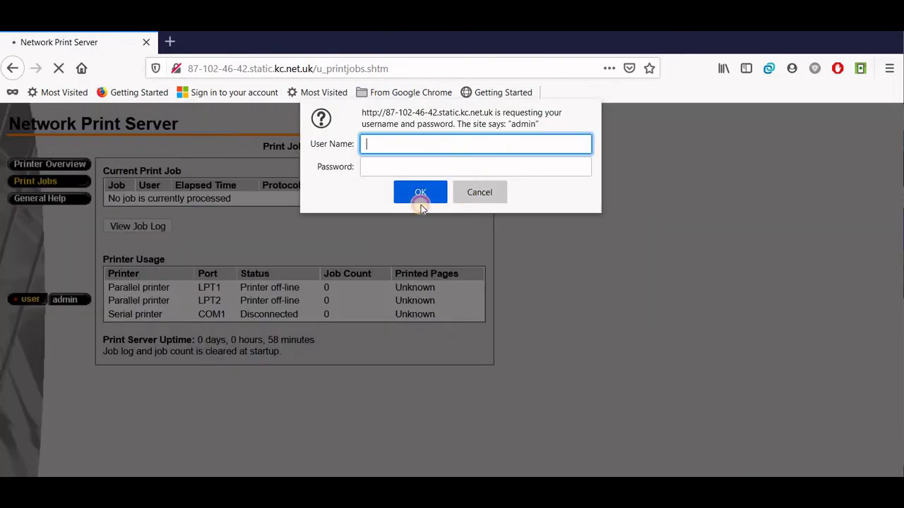
click(480, 193)
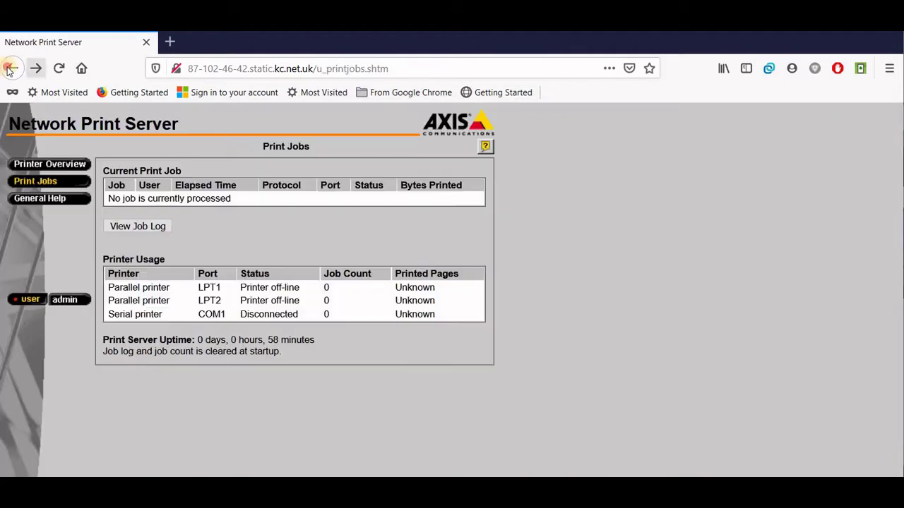
click(12, 68)
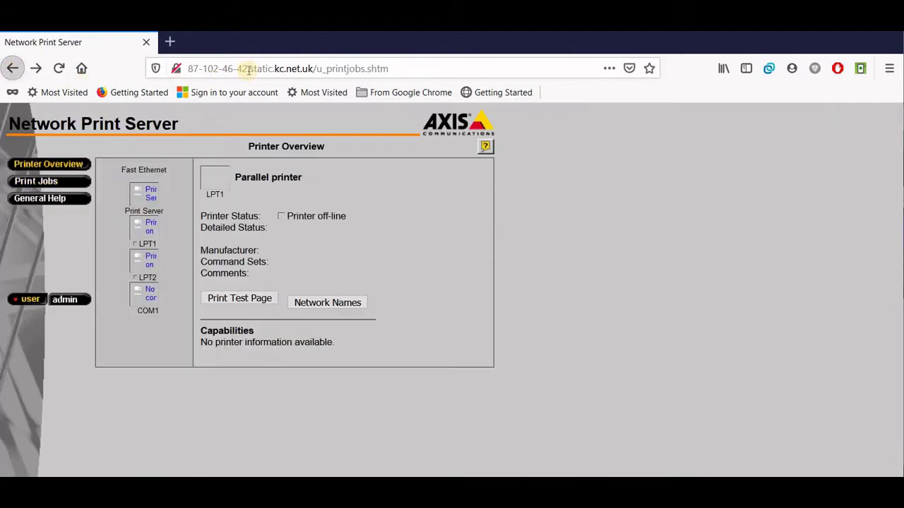
Load the Google home page at google.com in place of the print server page.
click(336, 70)
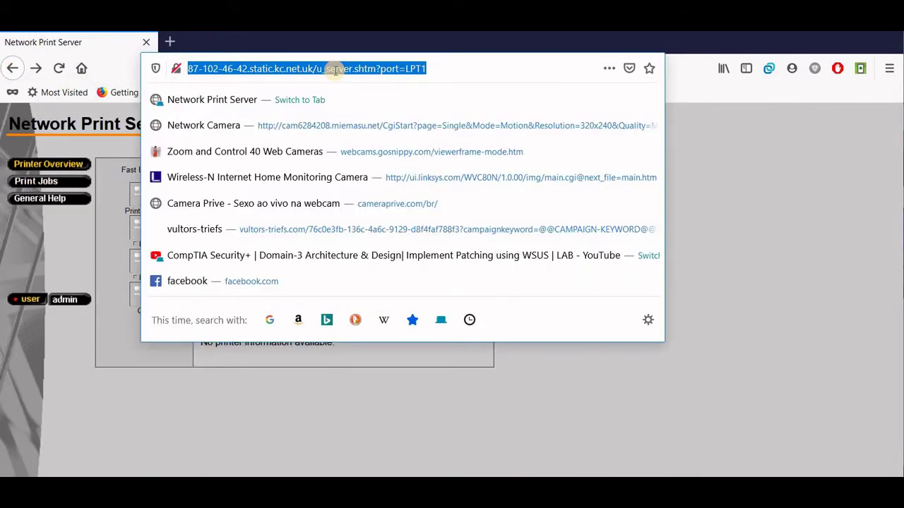
text(google.com)
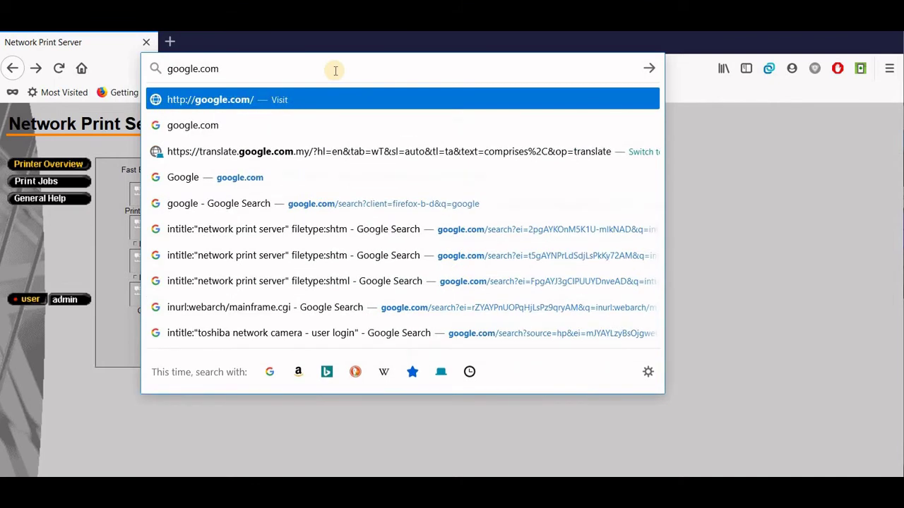
key(Return)
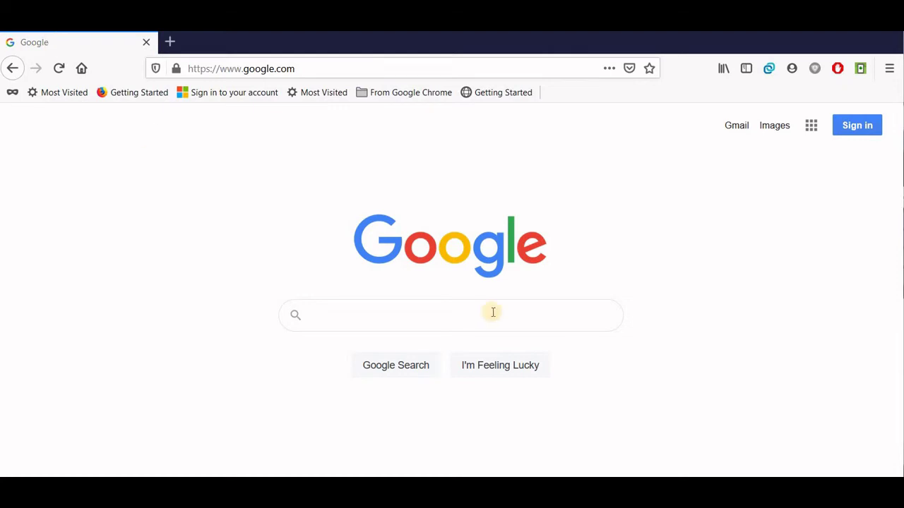
Search Google for intitle:index.of "apache" "server at" and open the ftp.cixug.es Index of /apache/directory result.
text(intitle:index.of "apache" "server at")
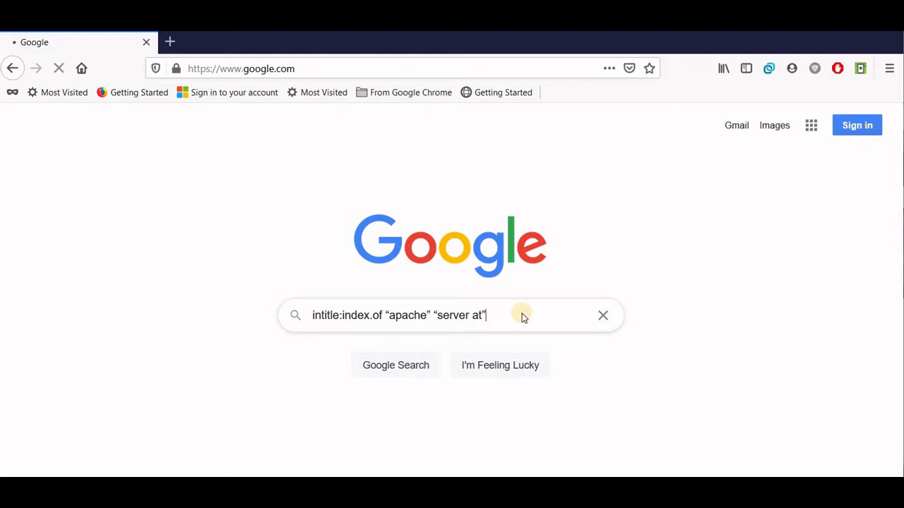
scroll(233, 197, down, 2)
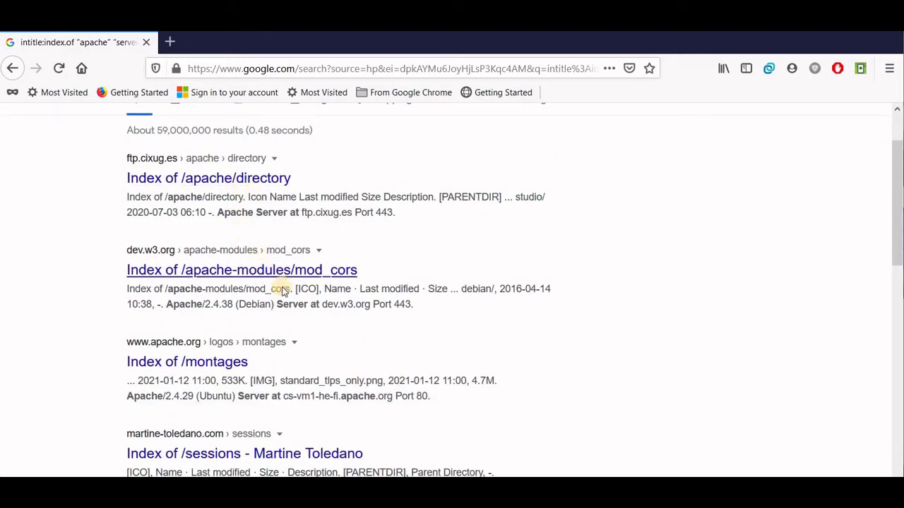
scroll(274, 351, down, 2)
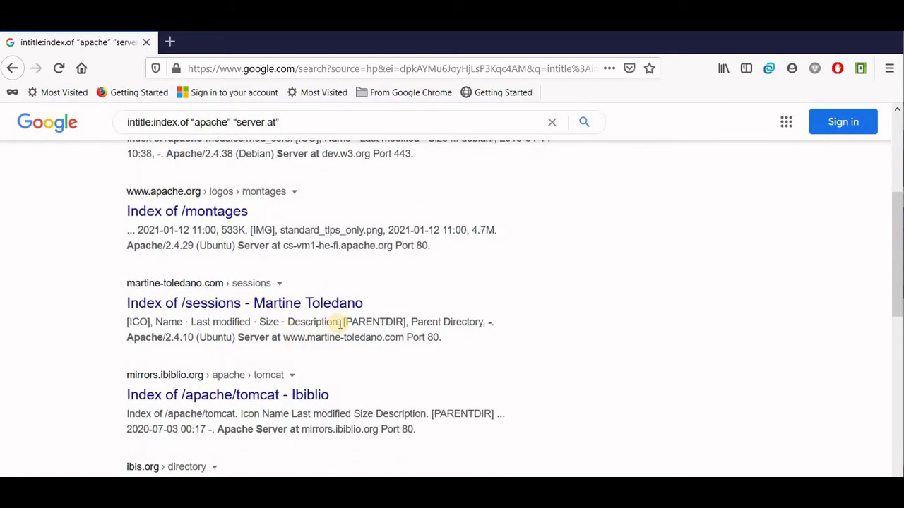
scroll(333, 322, up, 3)
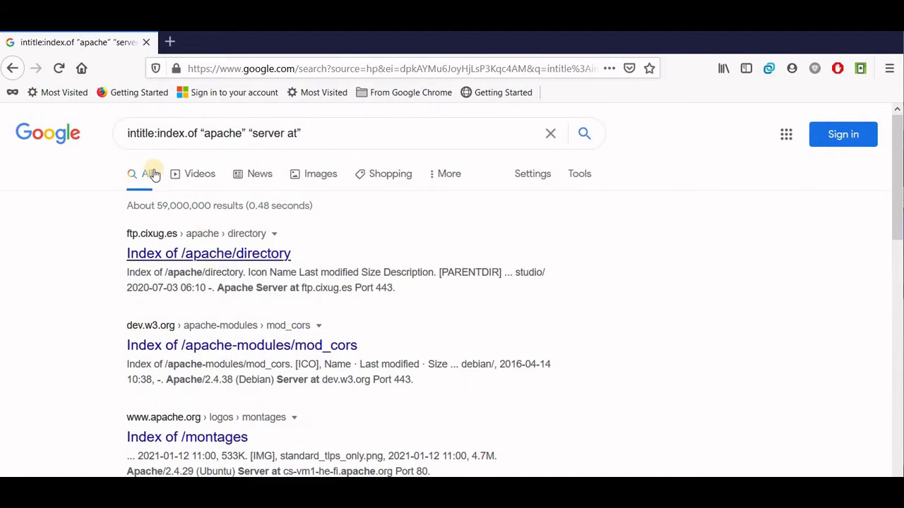
click(236, 259)
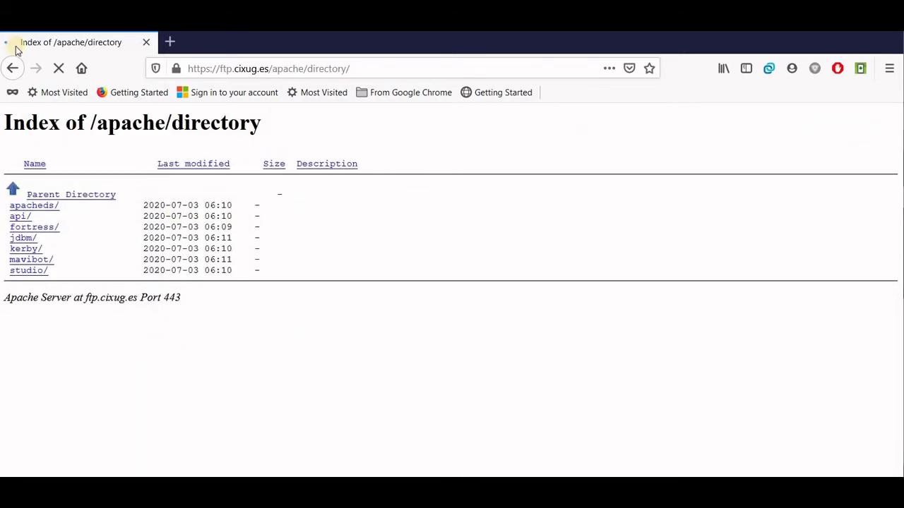
Return to the search results and review the query, the result count and the listed Apache server directories.
click(12, 68)
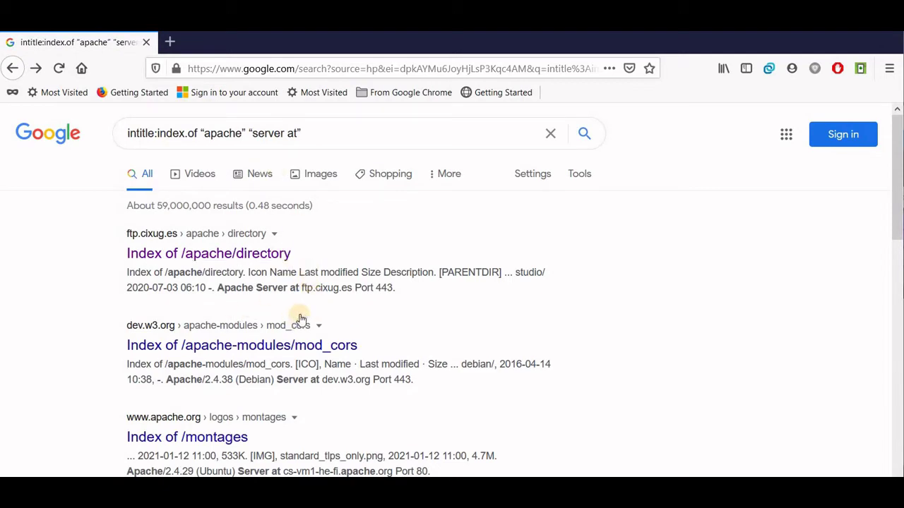
scroll(381, 311, down, 1)
scroll(363, 252, down, 4)
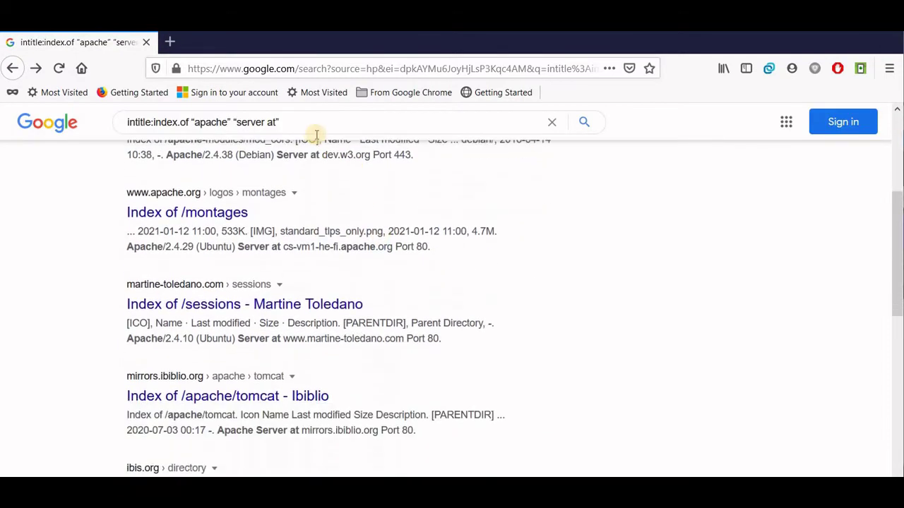
scroll(329, 133, up, 5)
key(/)
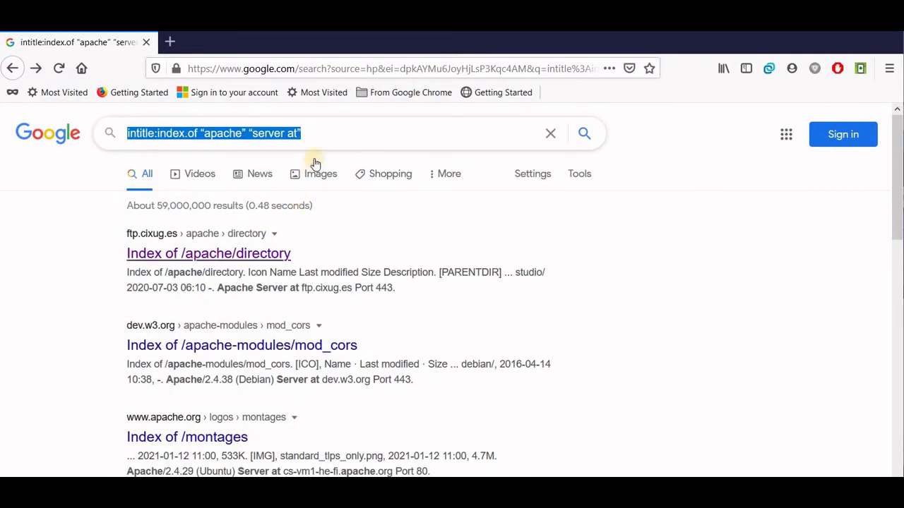
click(355, 135)
drag(355, 135, 109, 150)
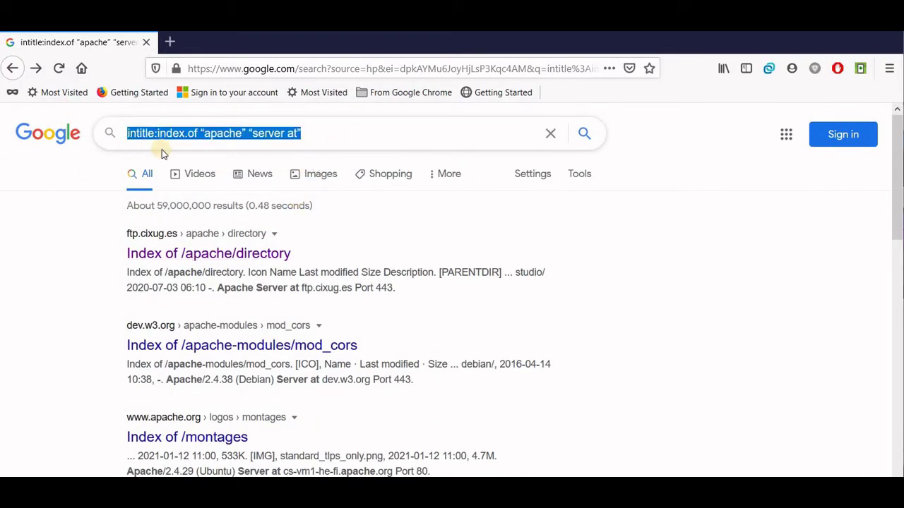
click(185, 134)
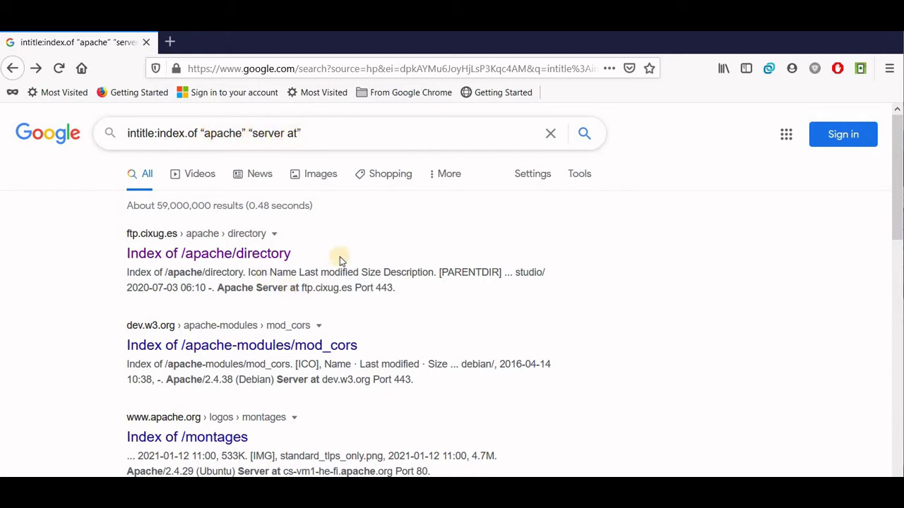
scroll(311, 261, down, 1)
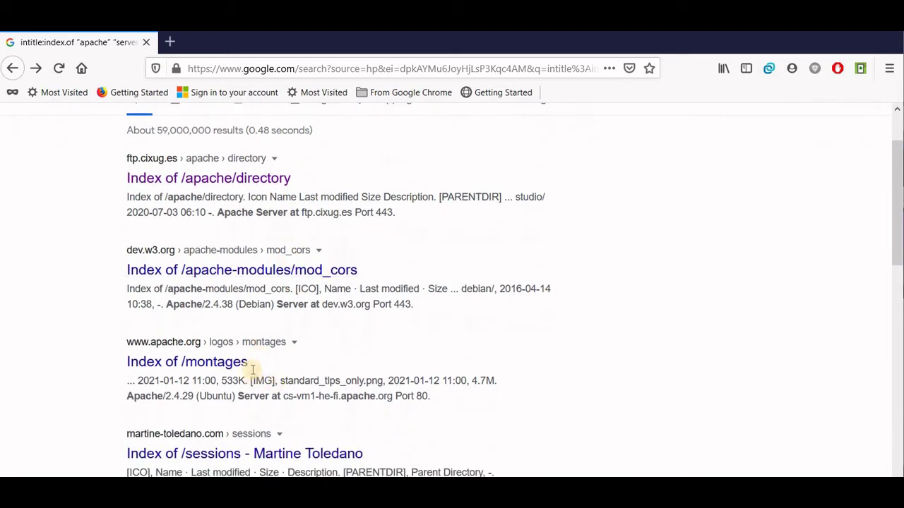
scroll(250, 395, down, 2)
scroll(241, 264, up, 3)
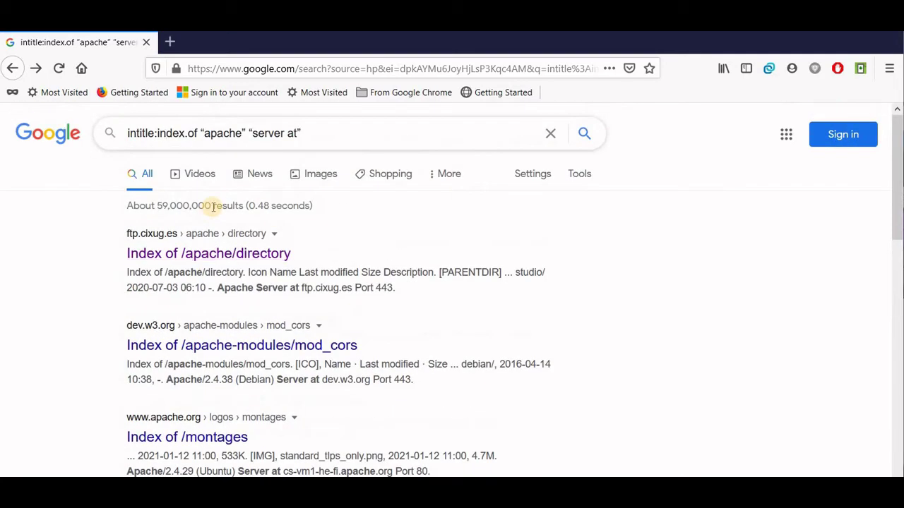
drag(213, 206, 115, 232)
Search for intitle:"welcome to windows small business server 2003" and review the result count and listed sites.
scroll(161, 122, down, 2)
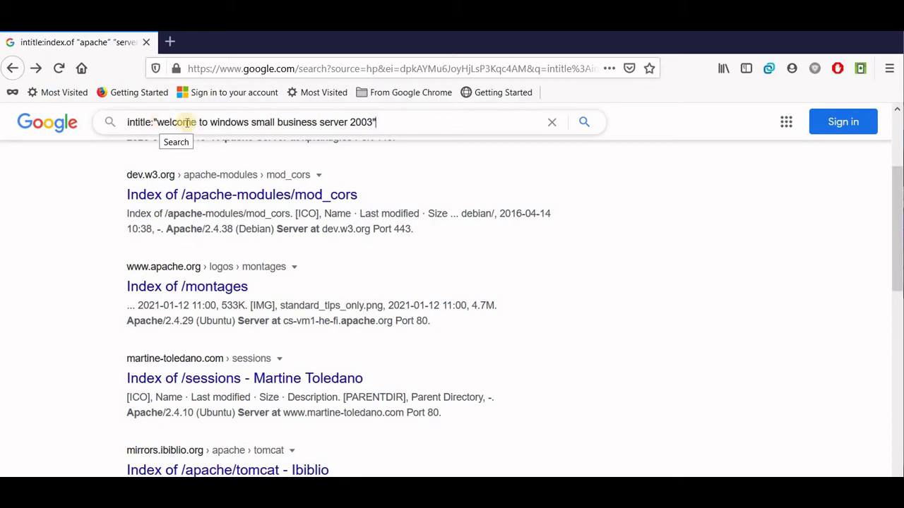
key(Return)
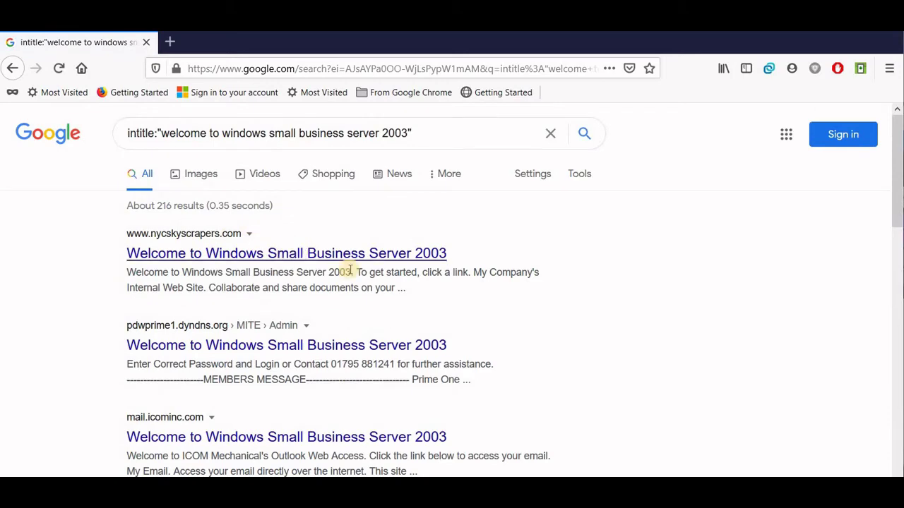
scroll(369, 297, down, 3)
scroll(295, 216, up, 2)
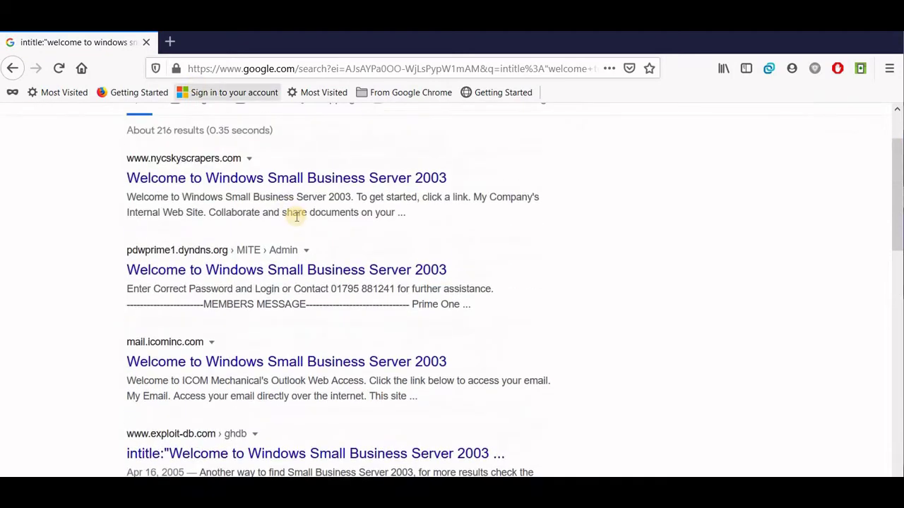
scroll(207, 133, up, 1)
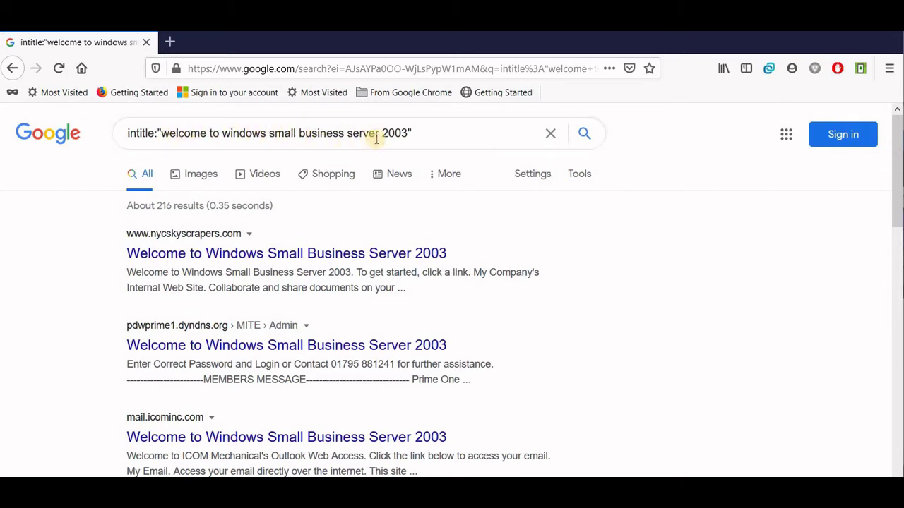
scroll(360, 308, down, 3)
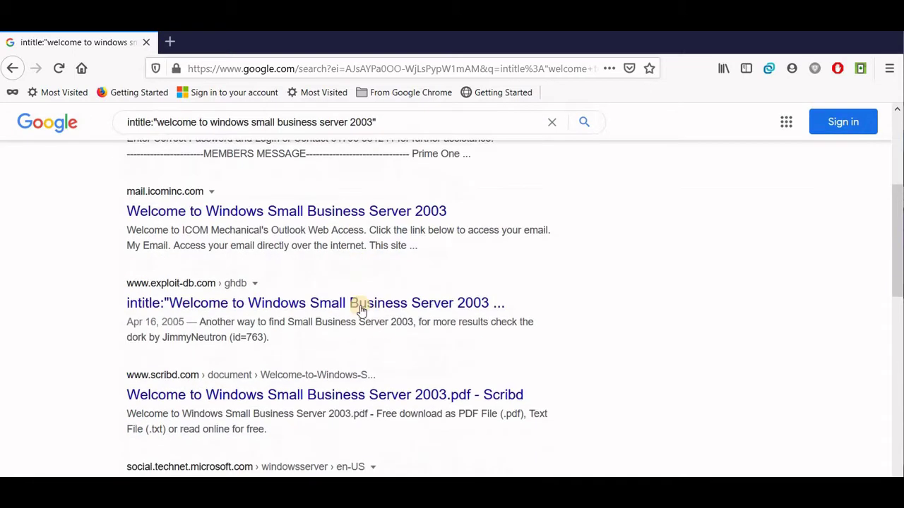
scroll(182, 215, up, 3)
drag(157, 205, 203, 206)
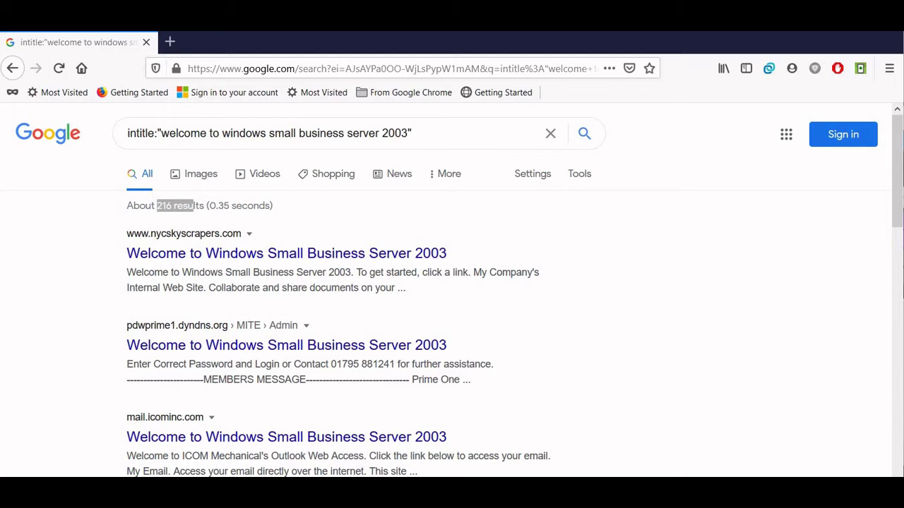
Search for ext:pwd inurl:(service | authors | administrators|users) "#-FrontPage-" and look through the results.
click(242, 133)
triple_click(260, 132)
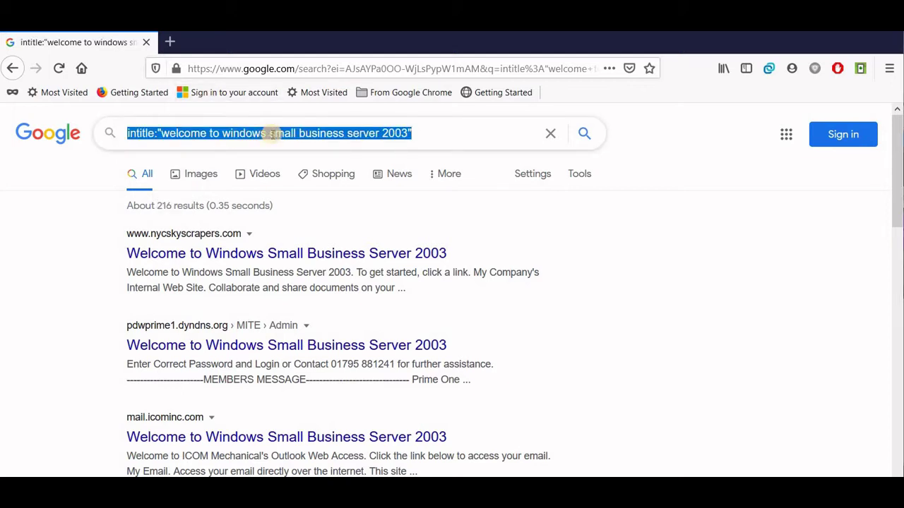
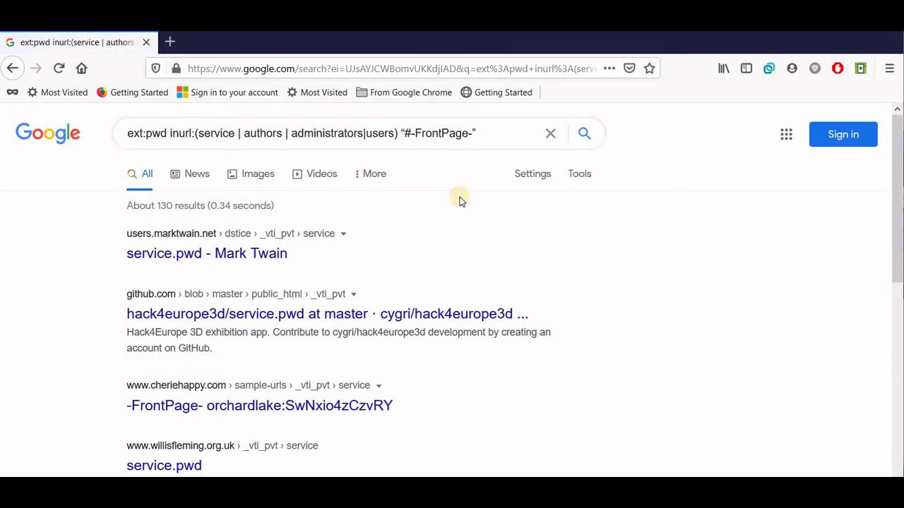
scroll(283, 229, down, 2)
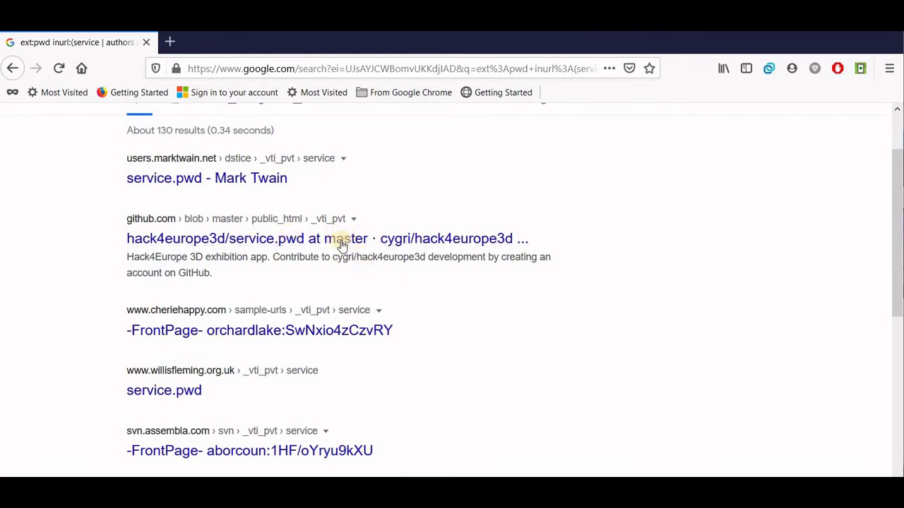
scroll(338, 343, down, 3)
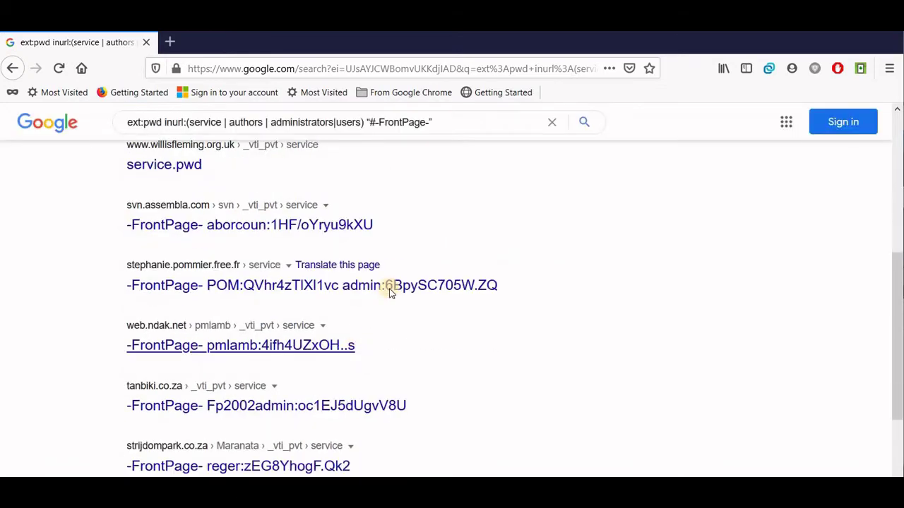
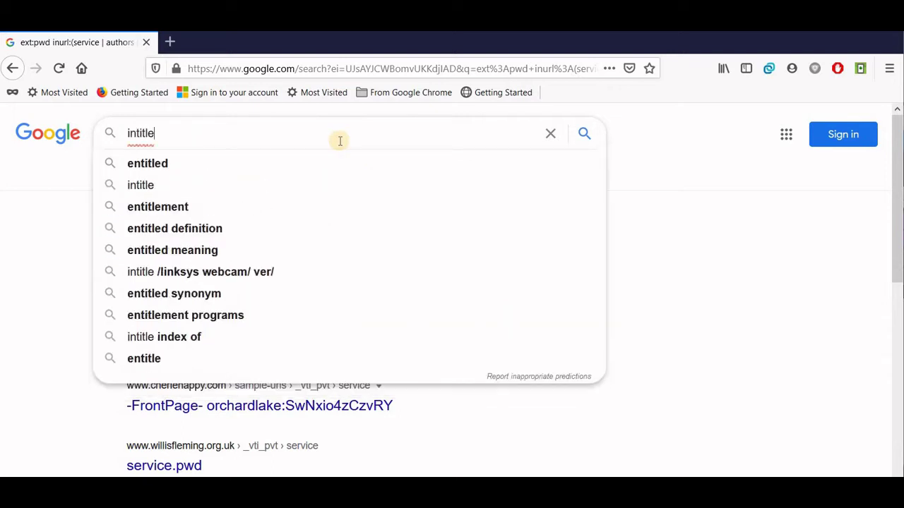
Search for intitle:"index of"index of/"password.txt and look through the directory listing results.
text(:"index of"index of/"password.tx)
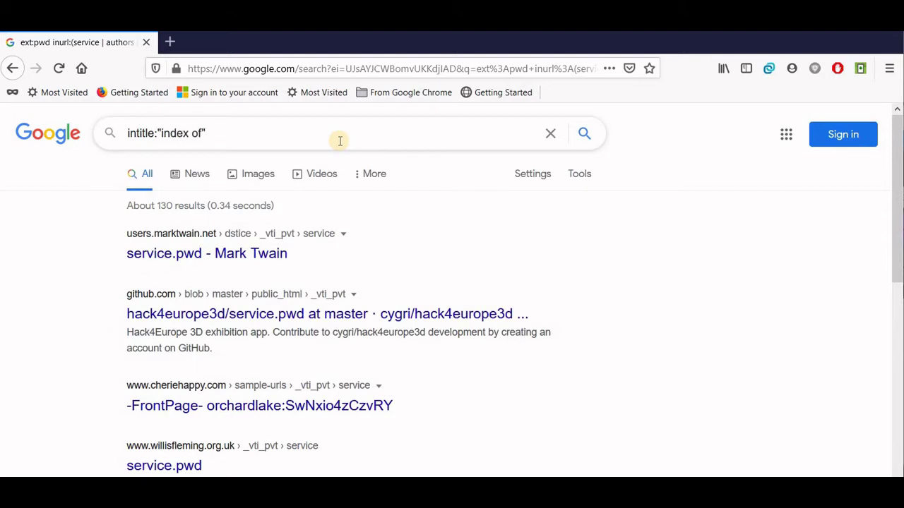
text(index of/"passwor)
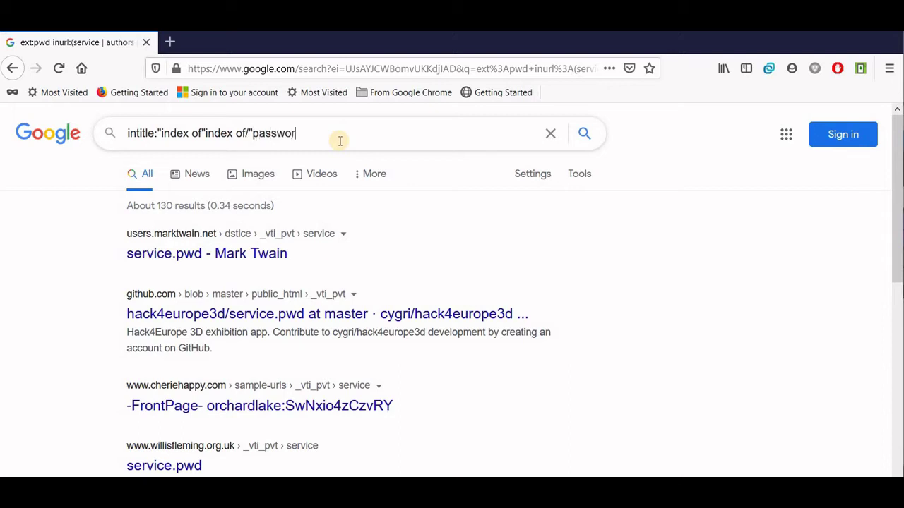
text(d.txt)
key(Return)
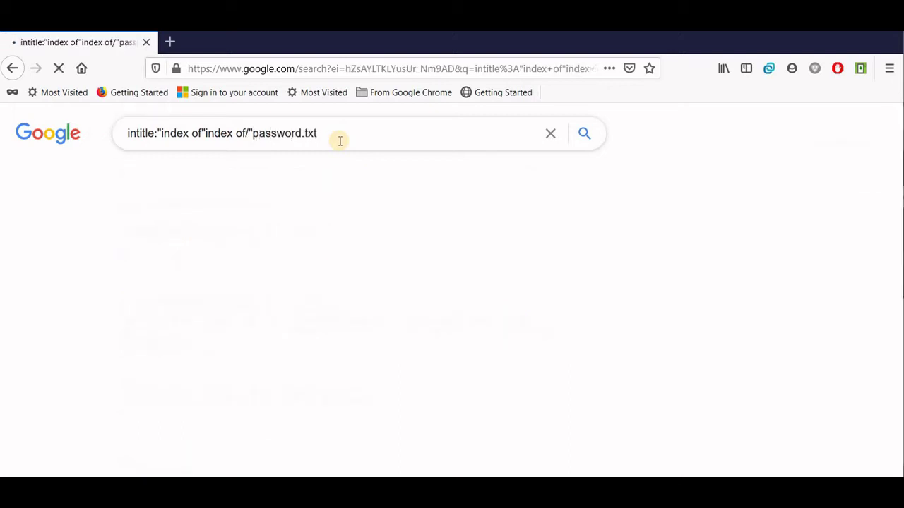
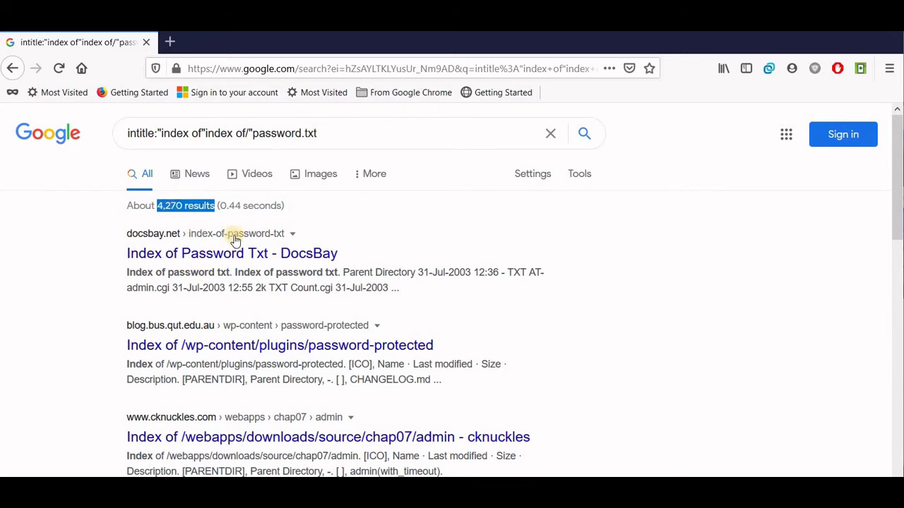
scroll(258, 236, down, 2)
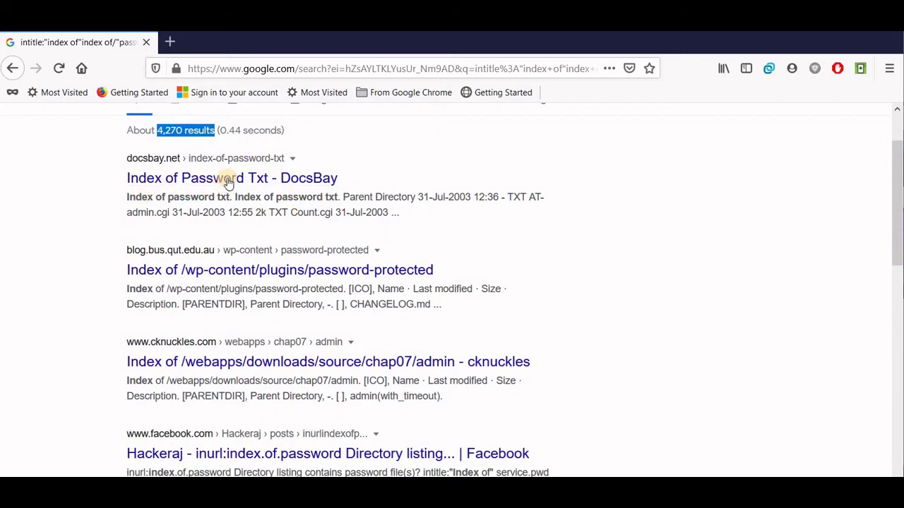
drag(215, 198, 142, 198)
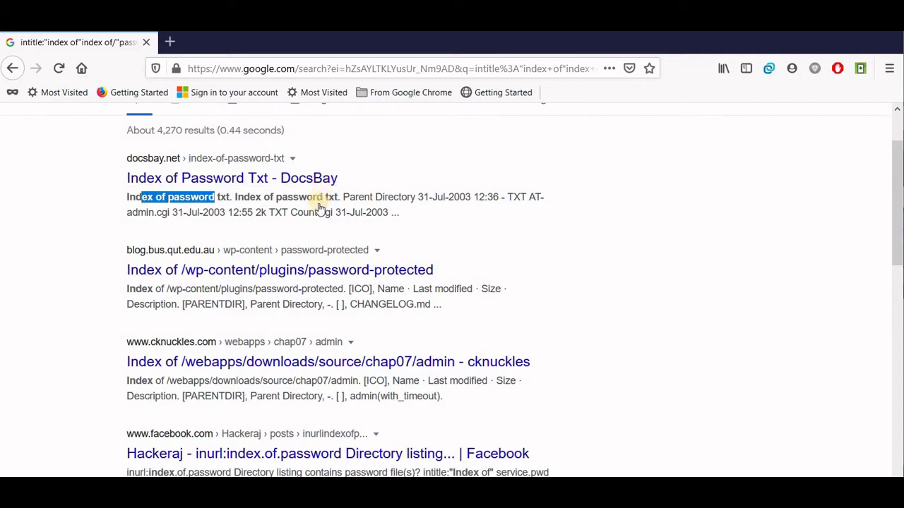
scroll(320, 207, down, 4)
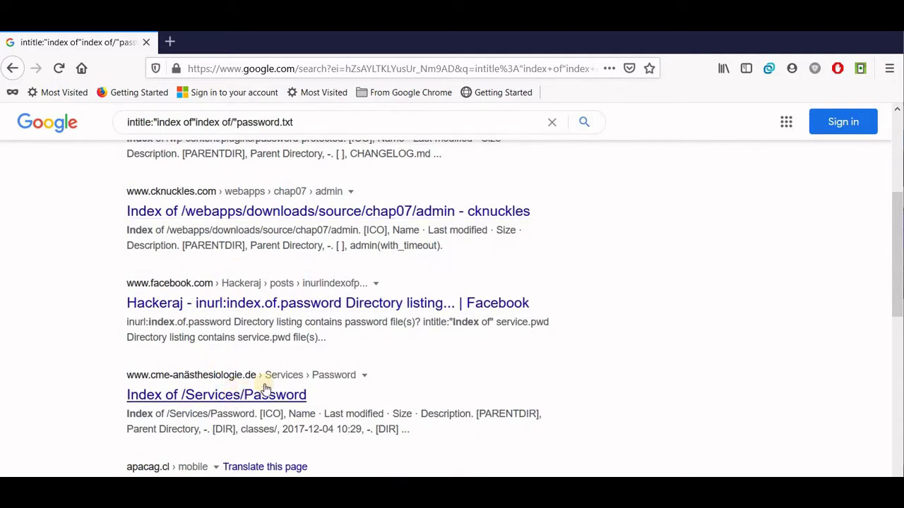
scroll(339, 255, up, 2)
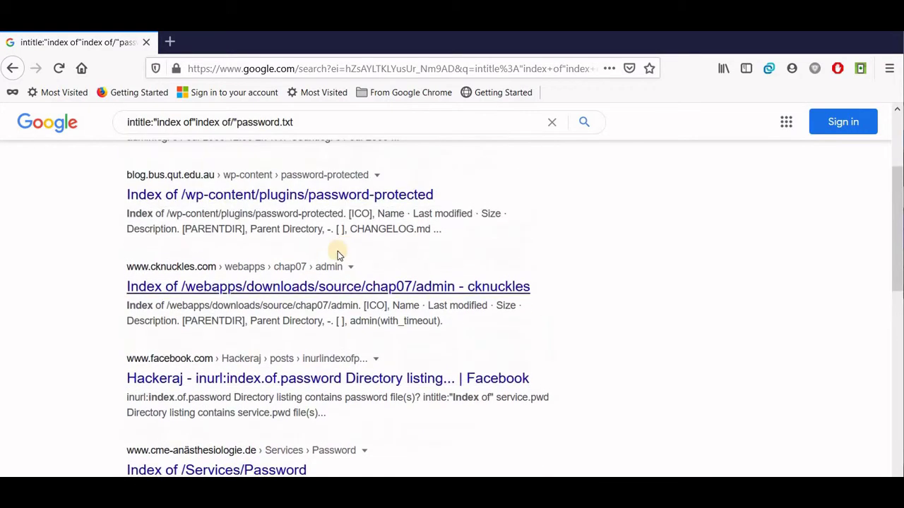
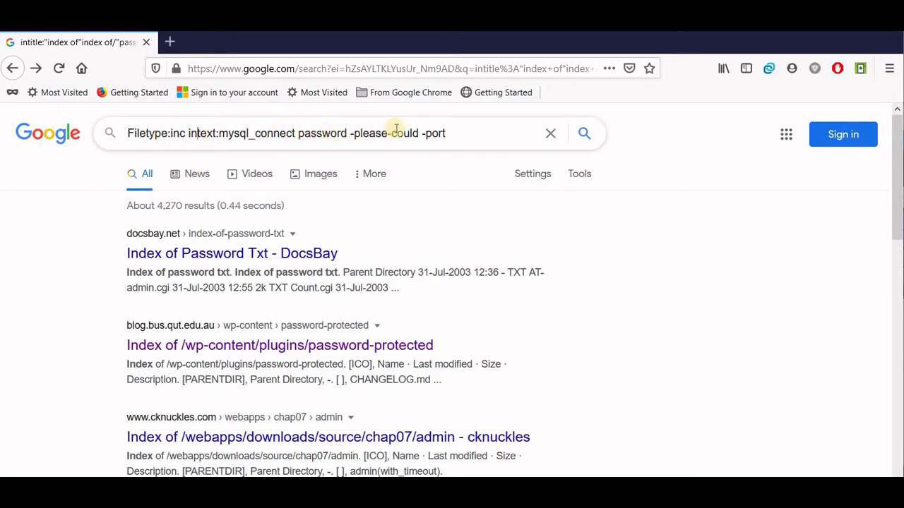
Search for Filetype:inc intext:mysql_connect password -please -could -port.
click(390, 133)
key(Return)
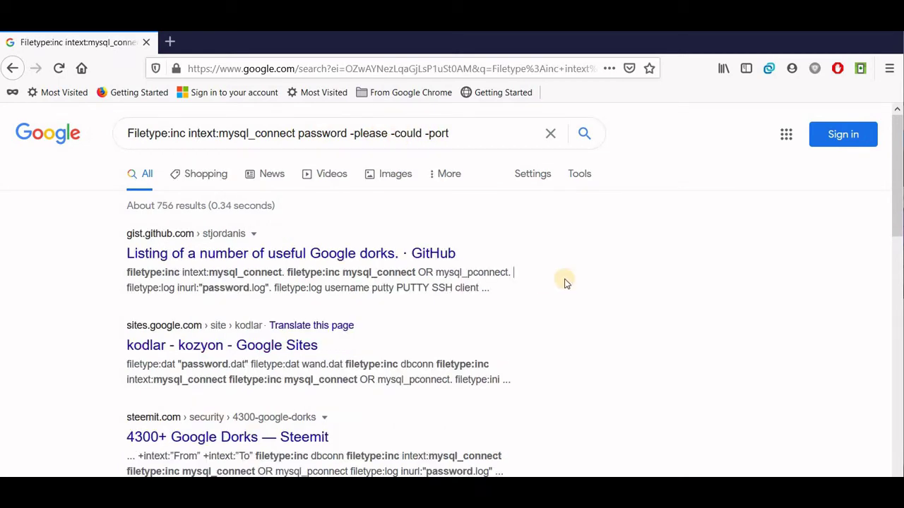
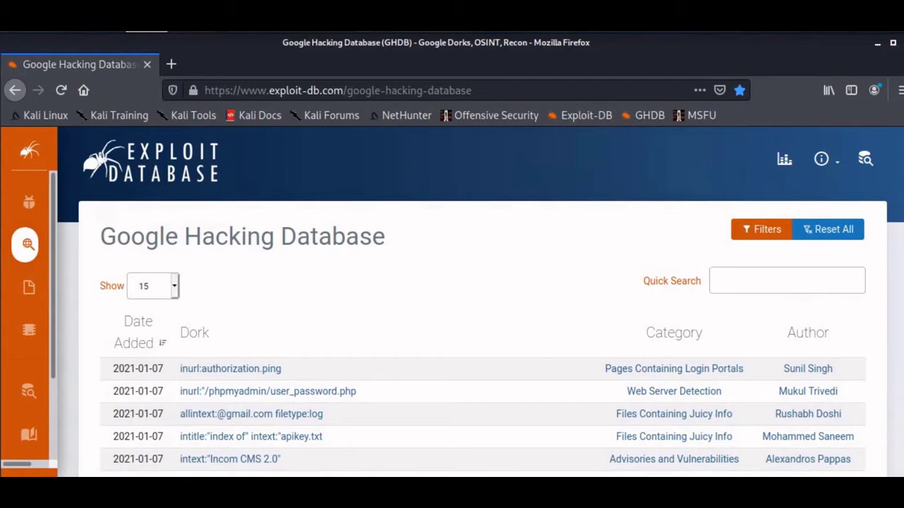
Examine the dork entries and their categories in the Google Hacking Database on exploit-db.com.
scroll(255, 192, down, 3)
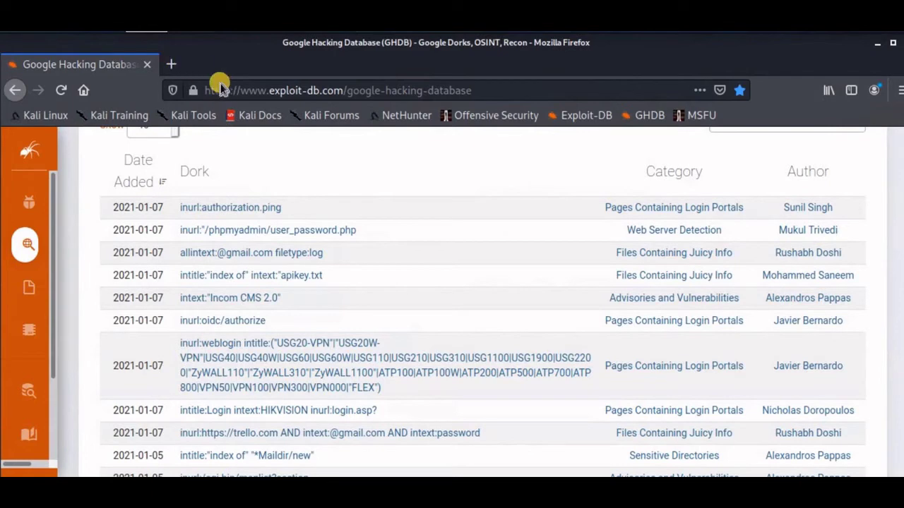
Search the web for netcraft in a new tab and open the official Netcraft website.
key(ctrl+t)
text(netg)
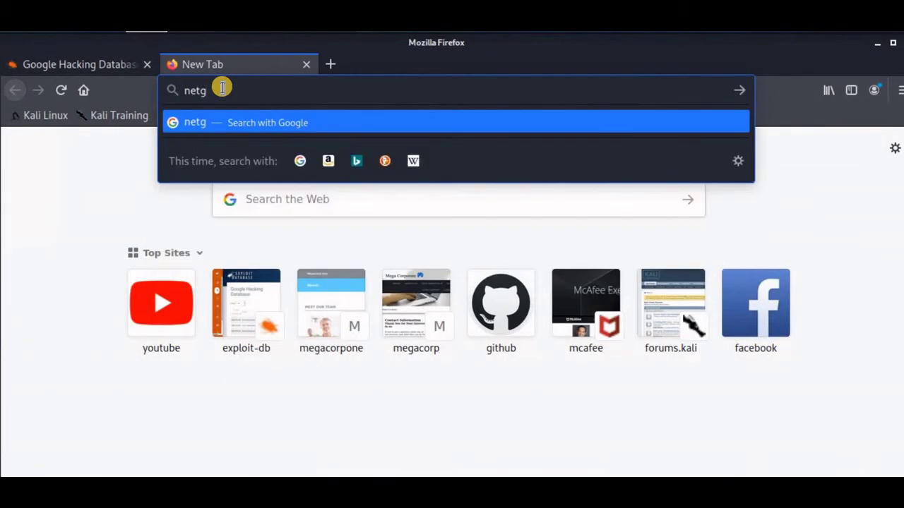
key(BackSpace)
text(craft)
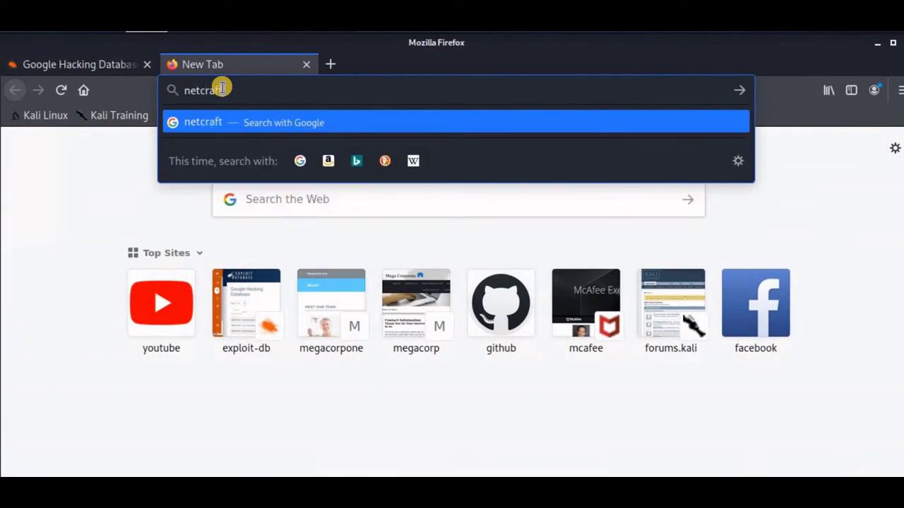
key(Return)
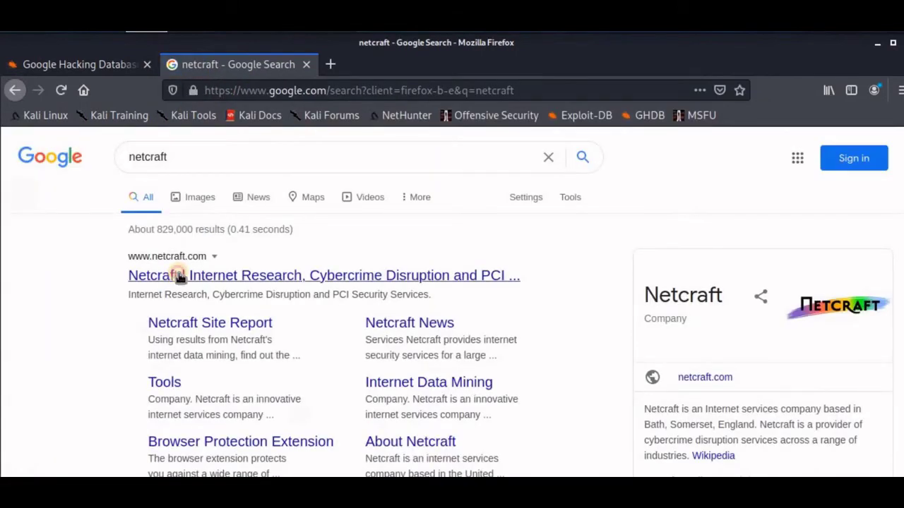
click(177, 277)
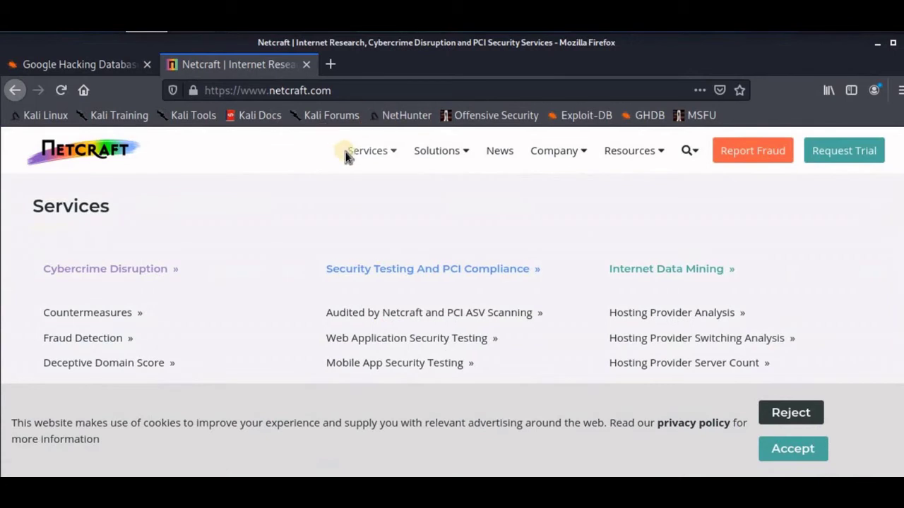
Go to Netcraft's Search Web by Domain page at searchdns.netcraft.com and search for sites containing microsoft.com.
mouse_move(357, 153)
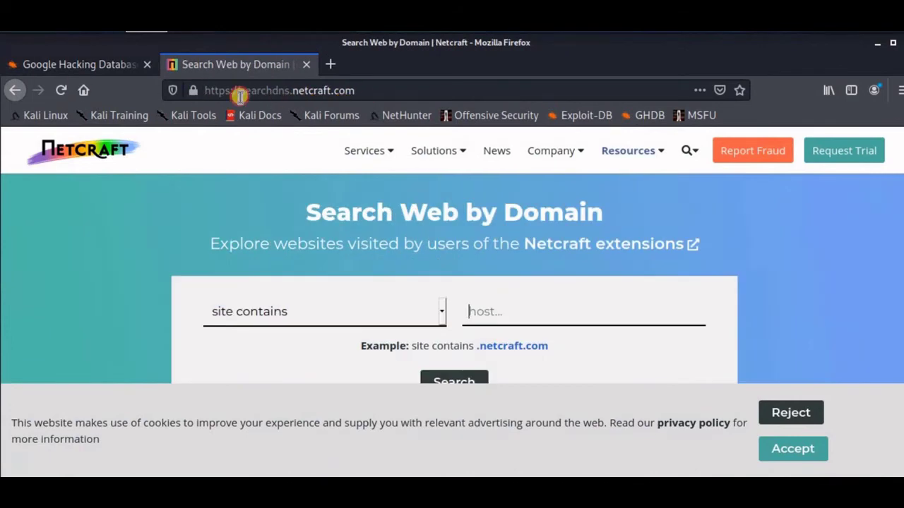
click(240, 95)
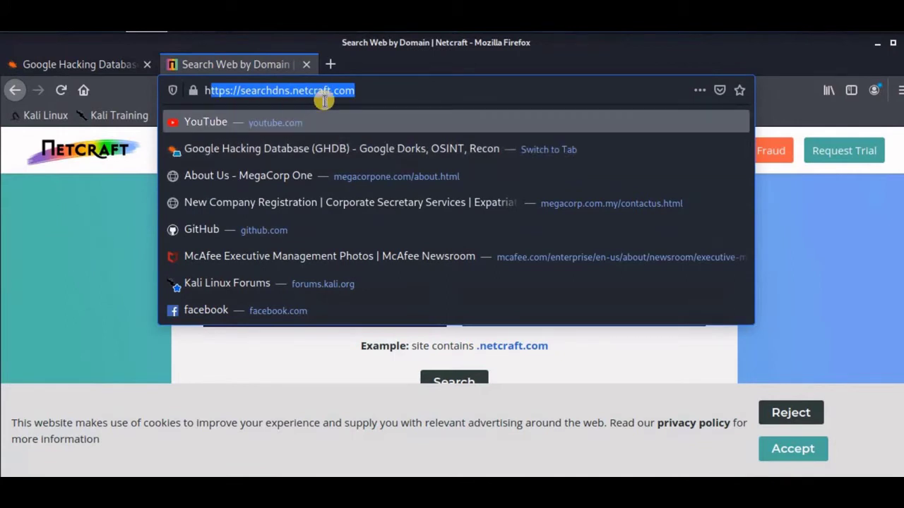
click(286, 314)
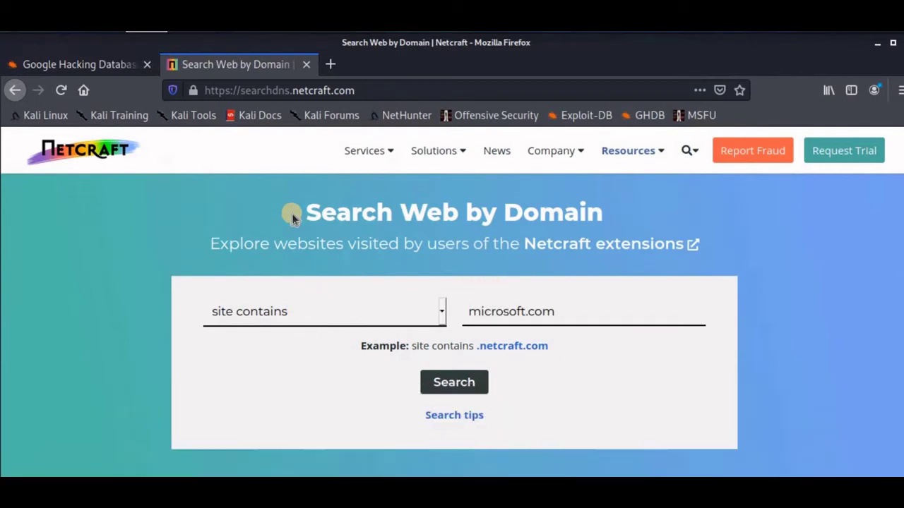
drag(305, 212, 436, 211)
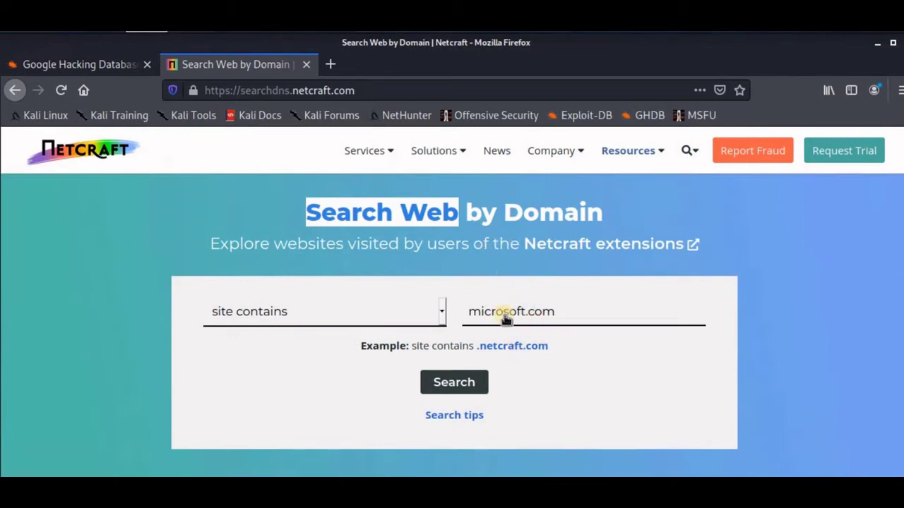
drag(468, 314, 570, 332)
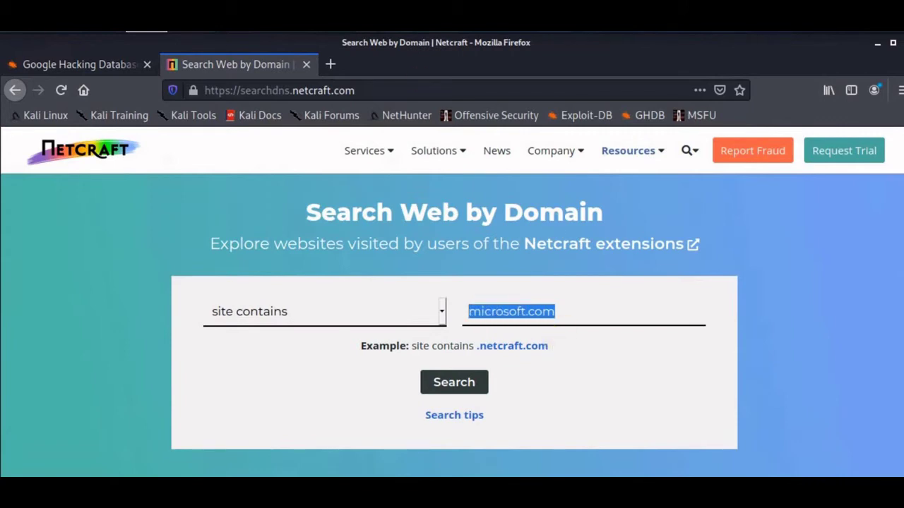
click(454, 385)
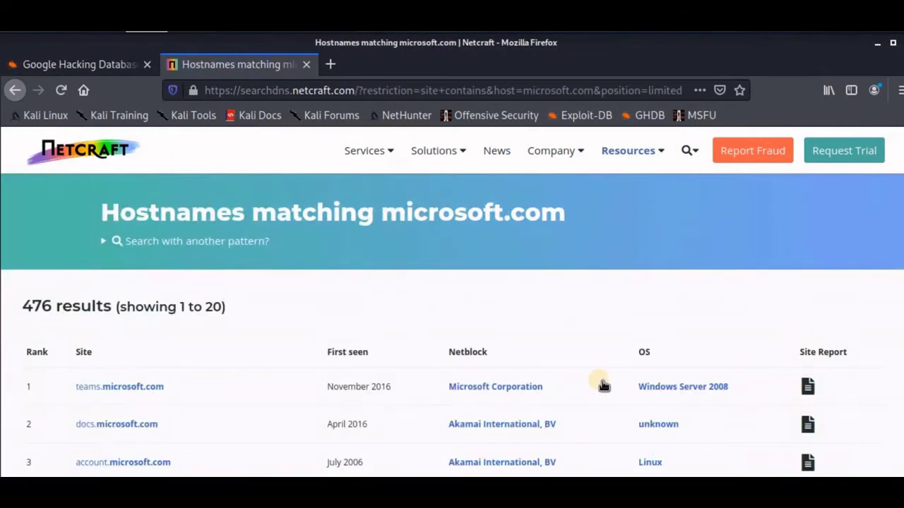
Open the site report for teams.microsoft.com and examine its Background and Network details.
scroll(609, 396, down, 2)
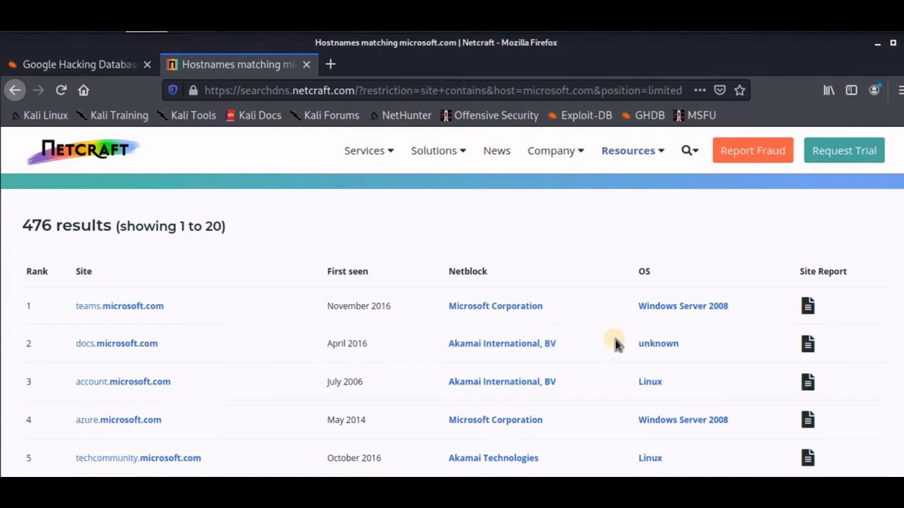
click(808, 306)
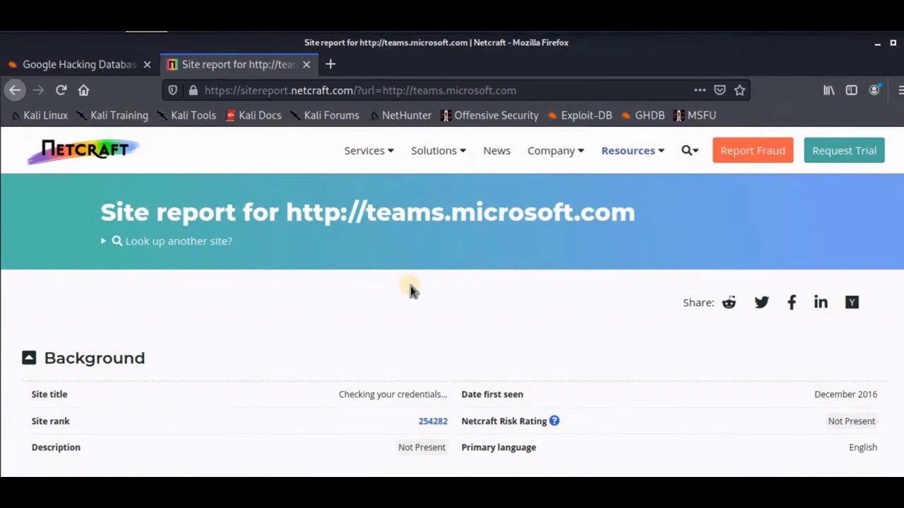
scroll(410, 286, down, 2)
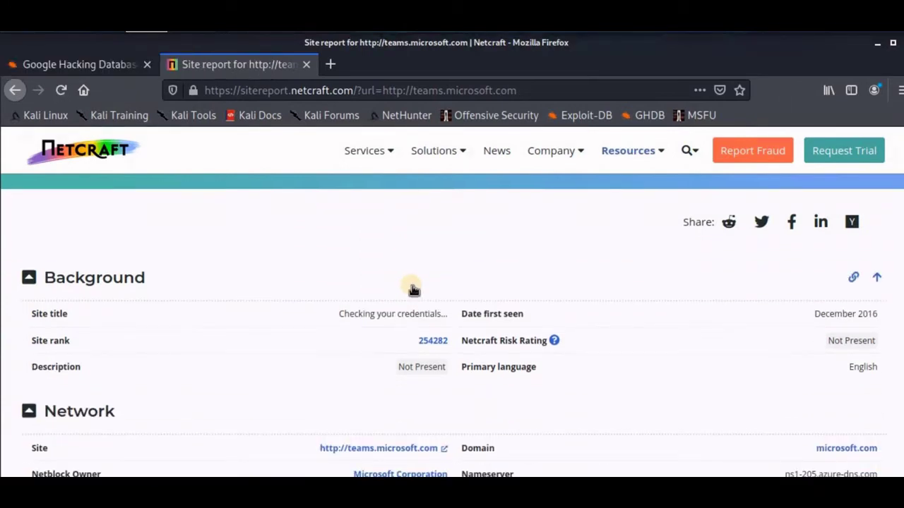
scroll(413, 288, down, 2)
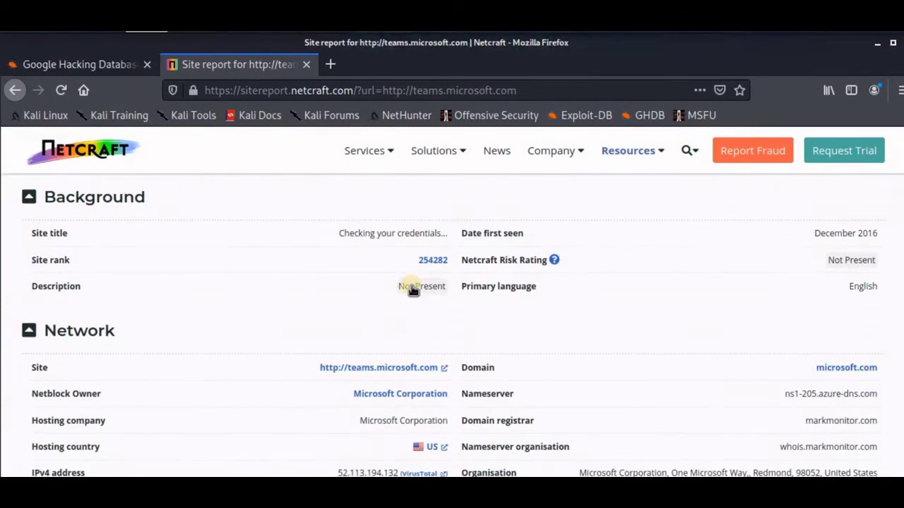
scroll(411, 286, down, 3)
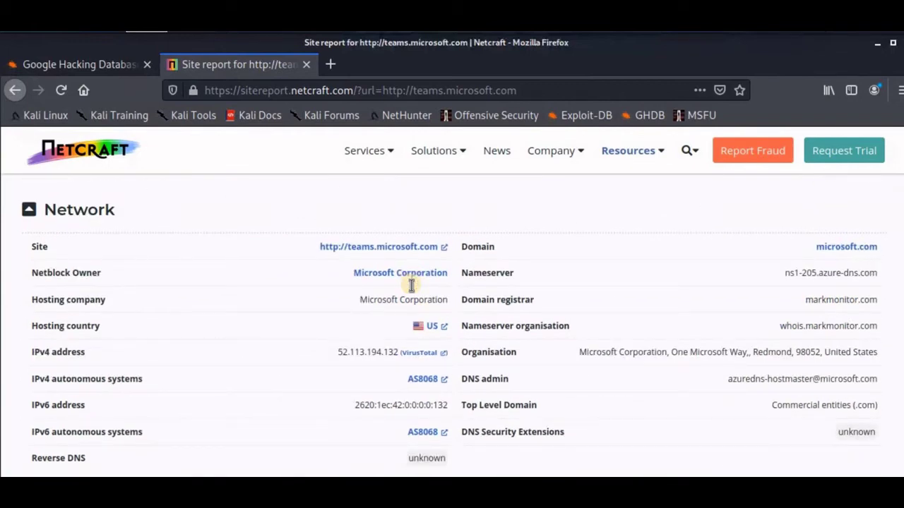
scroll(415, 233, up, 3)
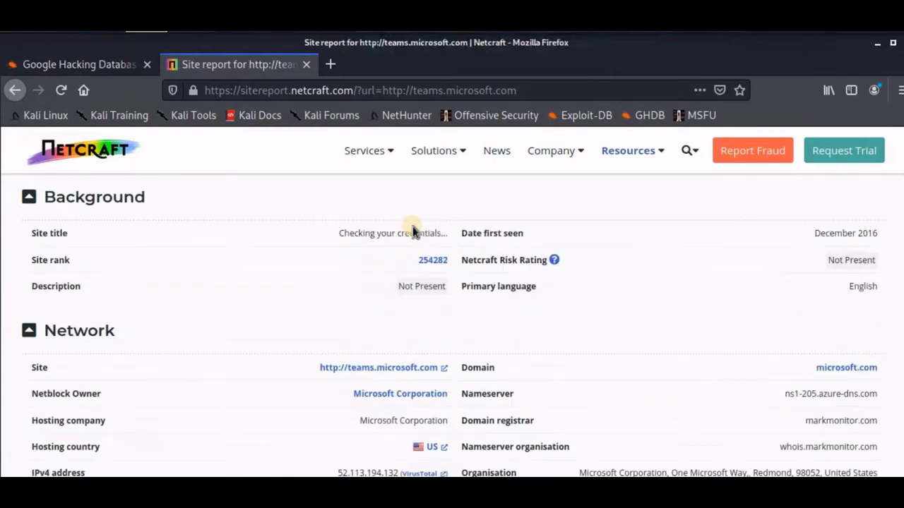
scroll(424, 237, down, 2)
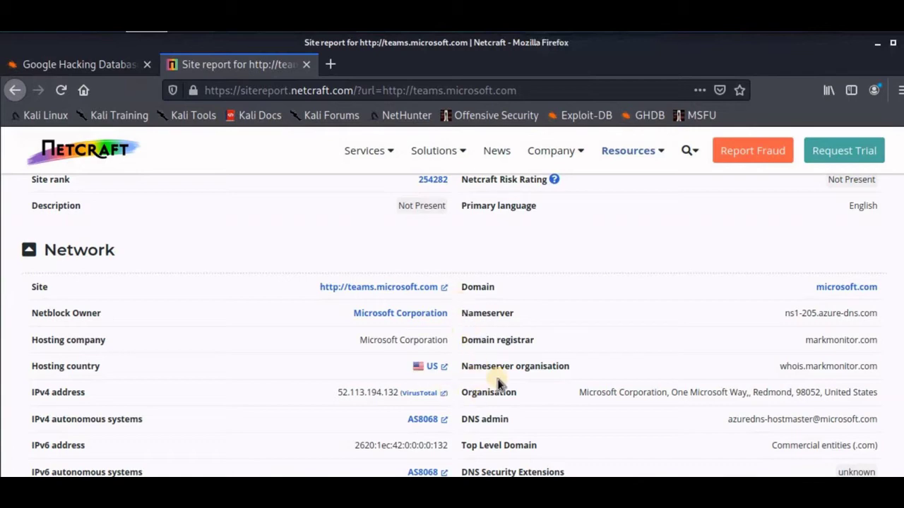
scroll(528, 371, down, 2)
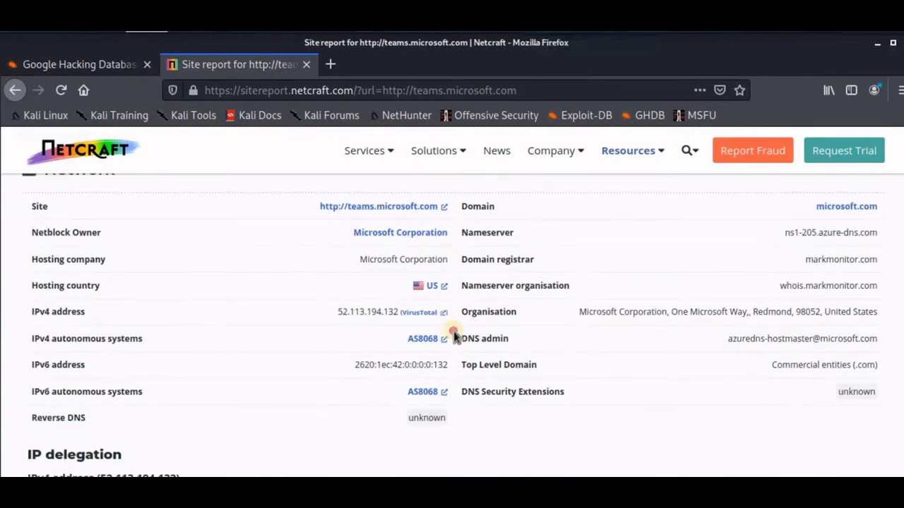
drag(257, 304, 591, 353)
click(549, 345)
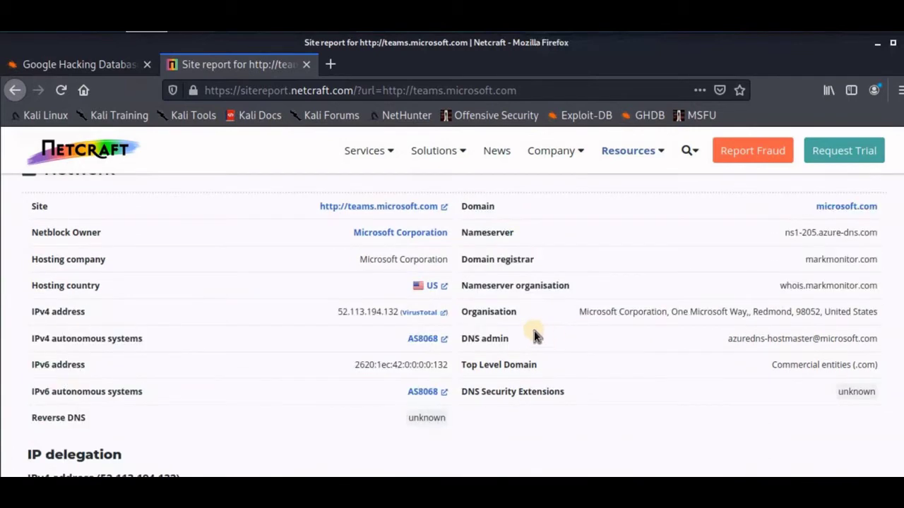
Review the IP delegation, SSL/TLS and Hosting History sections of the teams.microsoft.com report.
scroll(454, 343, down, 3)
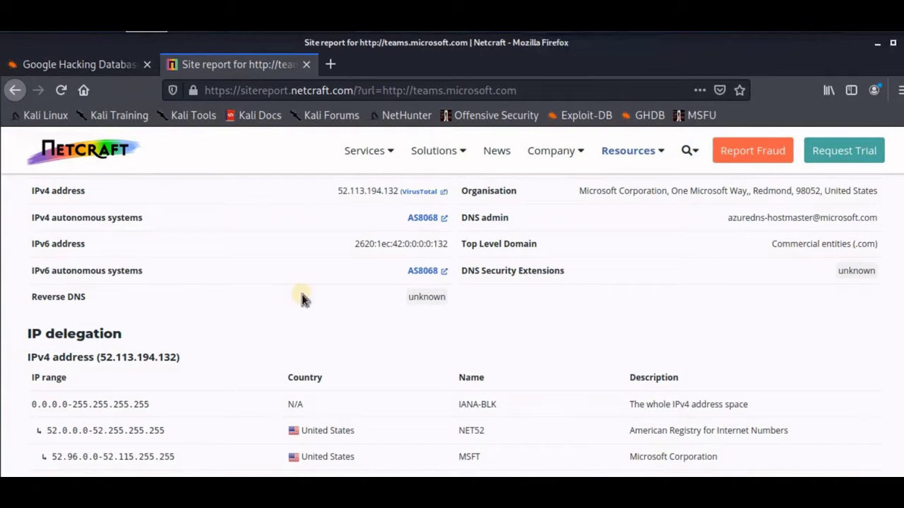
scroll(494, 403, down, 6)
scroll(536, 379, down, 2)
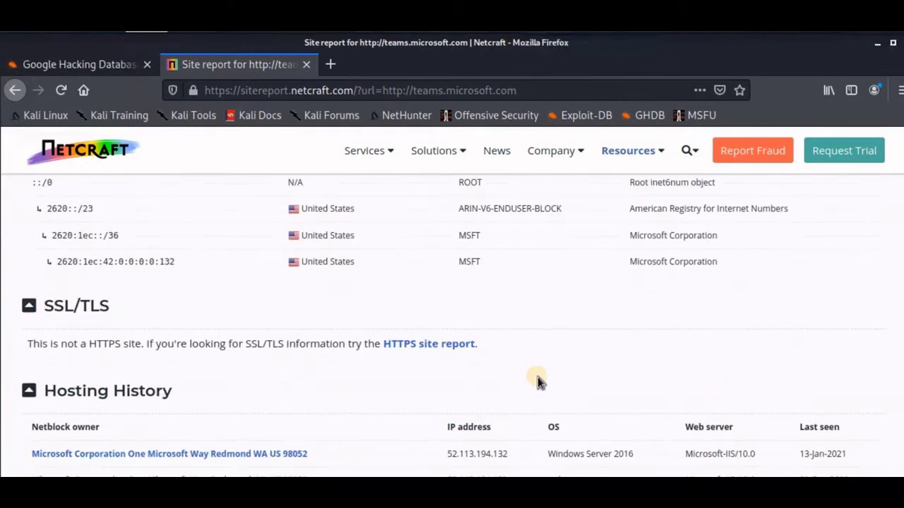
scroll(553, 381, down, 3)
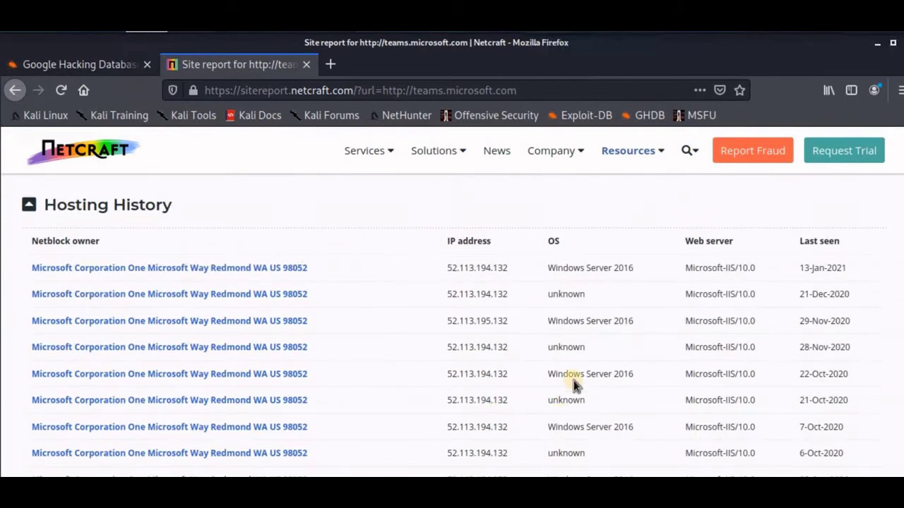
scroll(589, 381, up, 15)
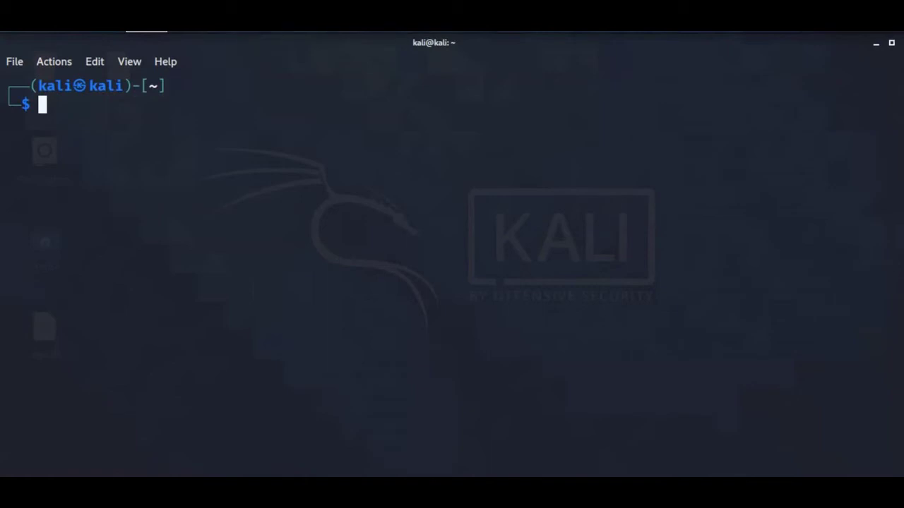
Switch to the terminal, clear the screen and launch recon-ng.
key(ctrl+l)
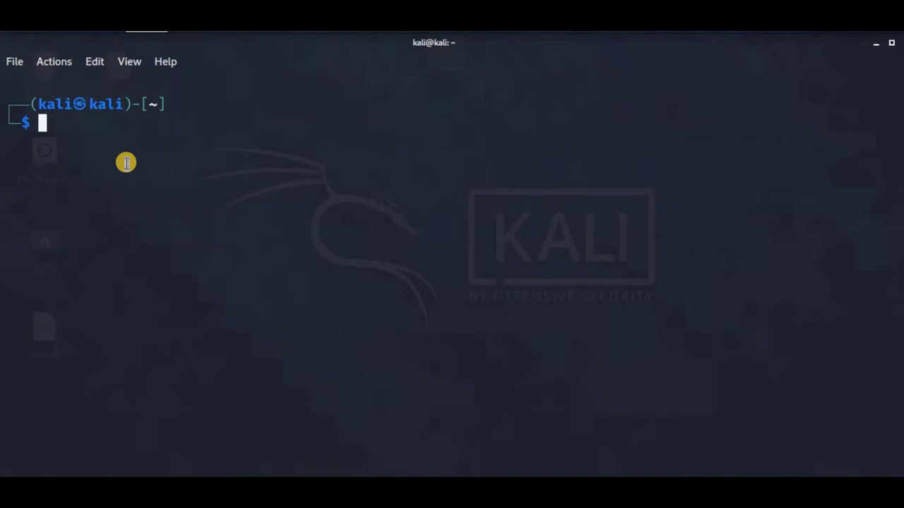
text(recon)
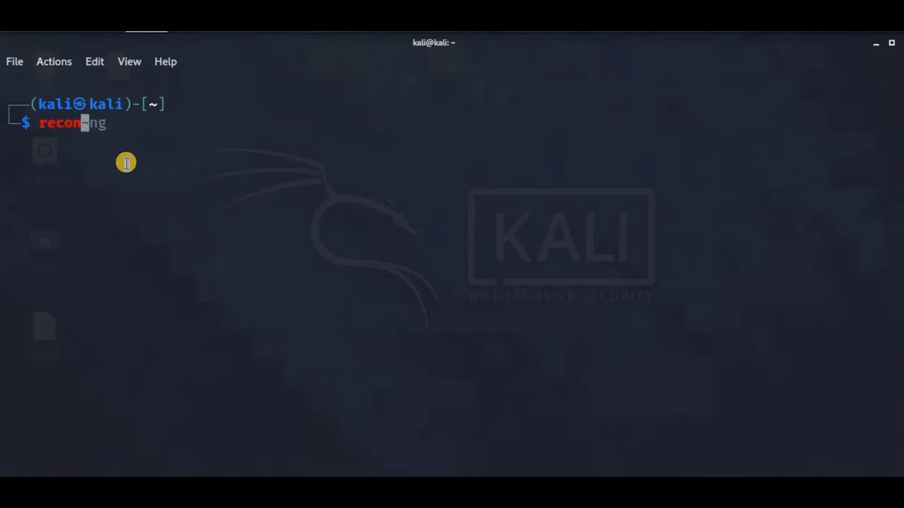
key(Right)
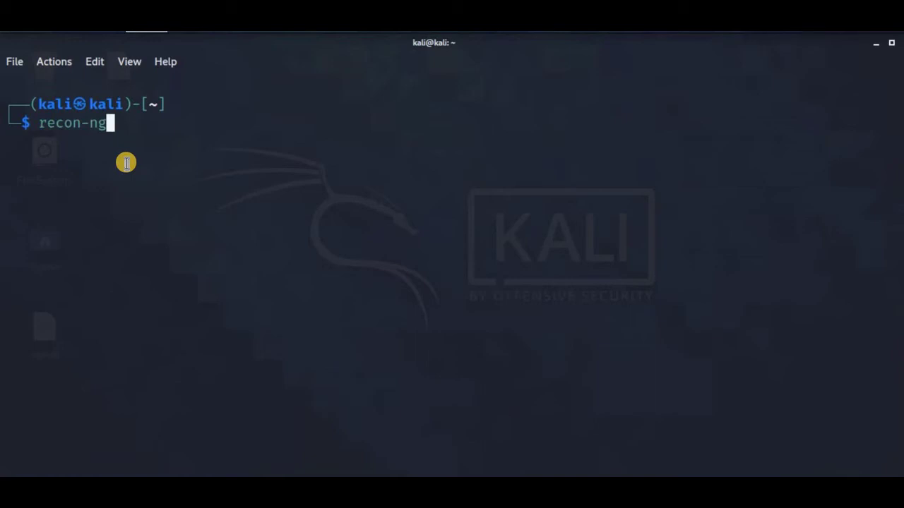
key(Return)
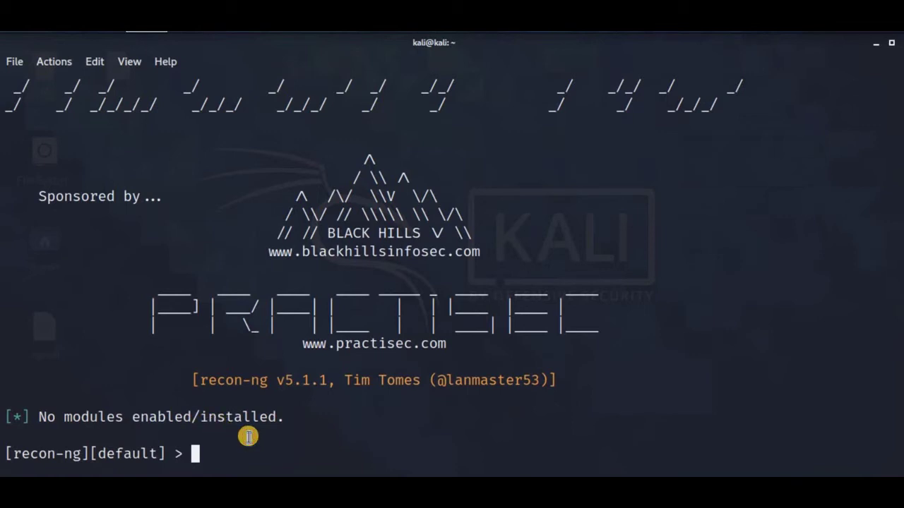
Search the recon-ng marketplace for github modules.
text(marke)
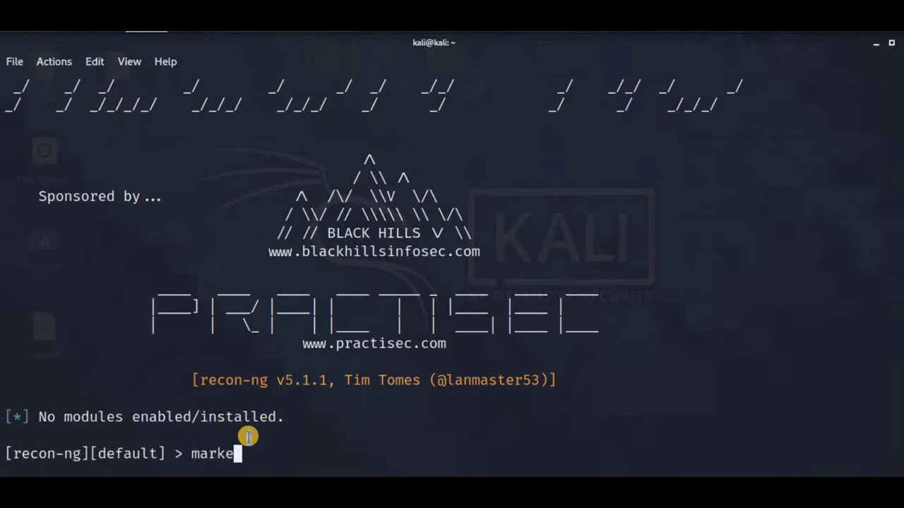
text(tplace)
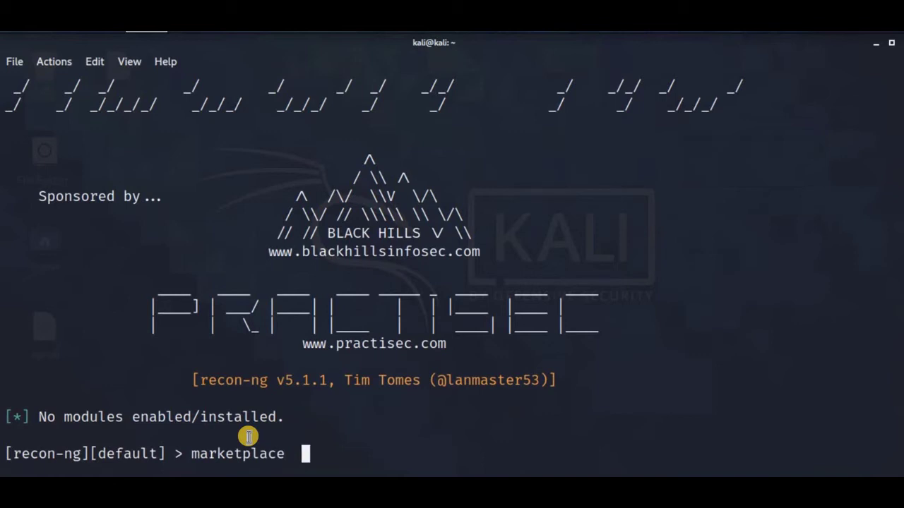
key(BackSpace)
text(search)
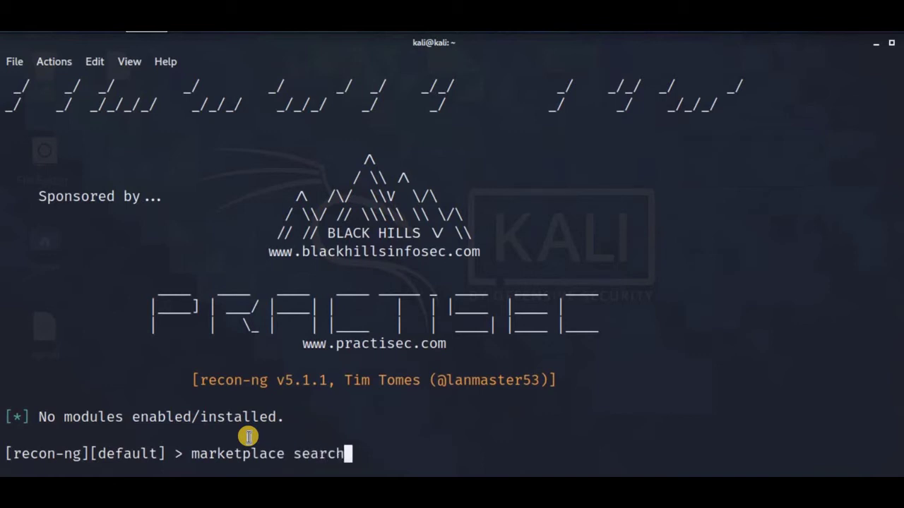
text( gi)
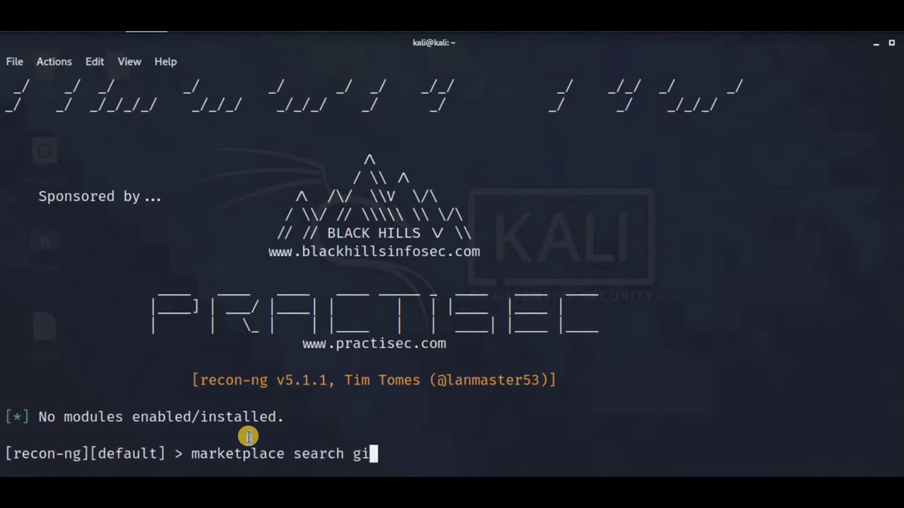
text(th)
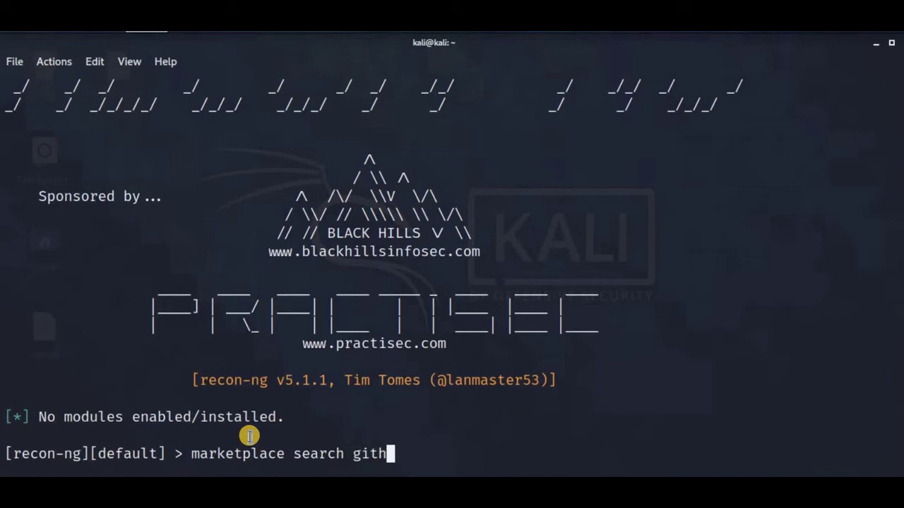
text(ub)
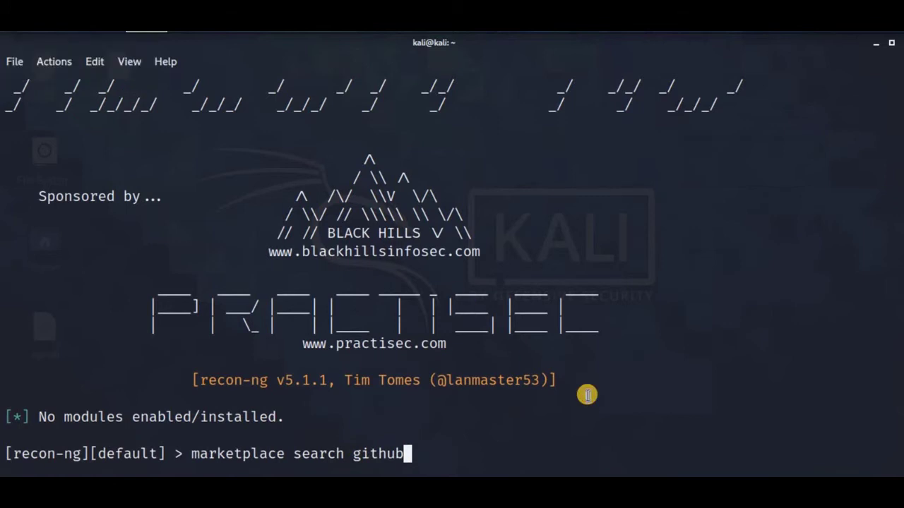
key(Return)
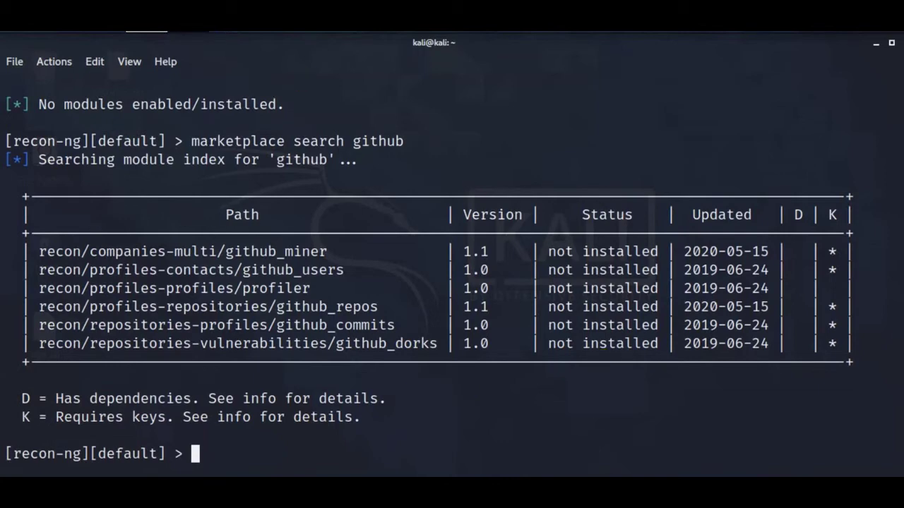
Show the marketplace info for the recon/domains-hosts/google_site_web module.
text(marketplace)
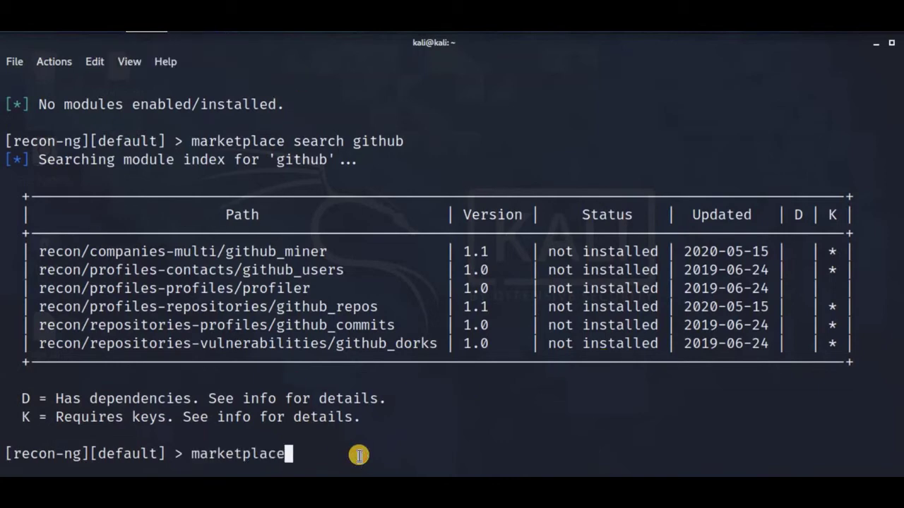
text( inf)
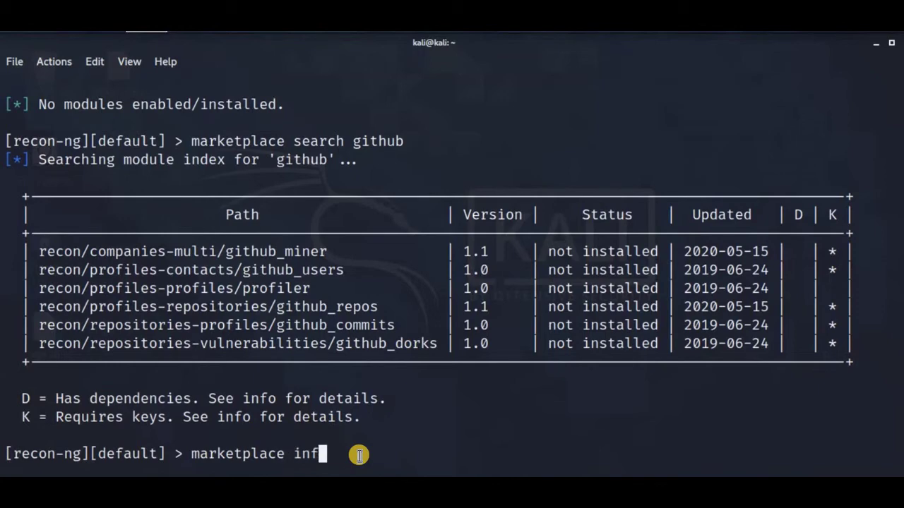
text(o recon/)
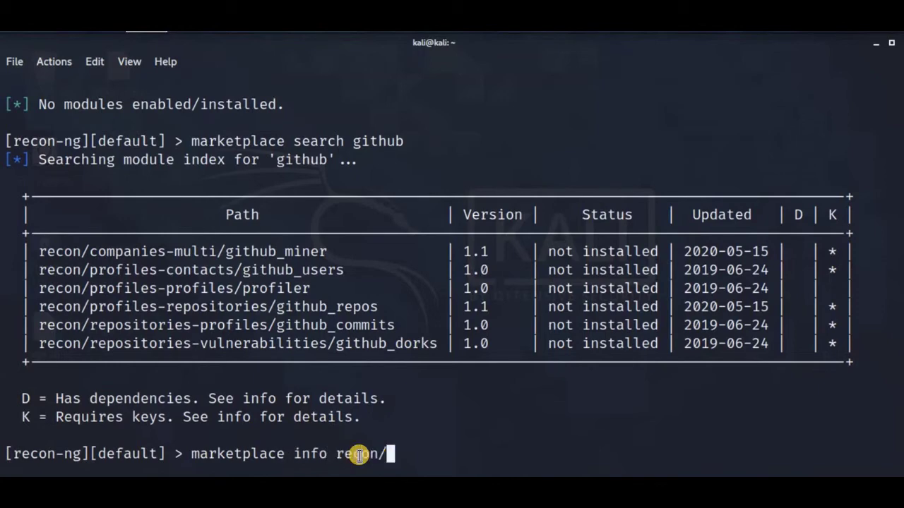
text(domains-)
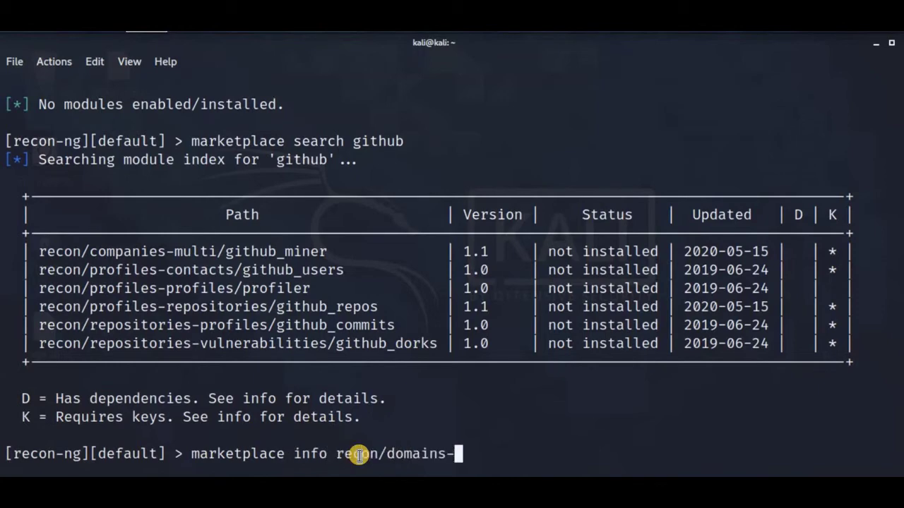
text(hosts/google_site_web)
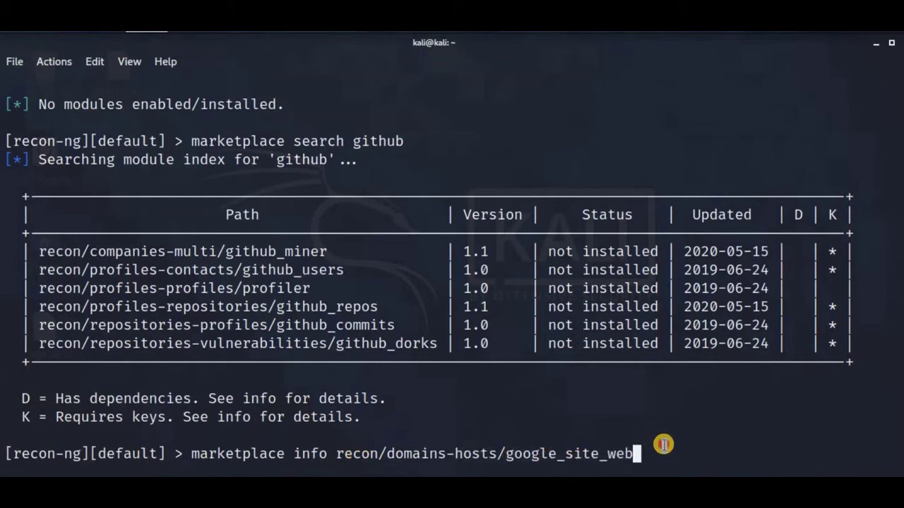
key(Return)
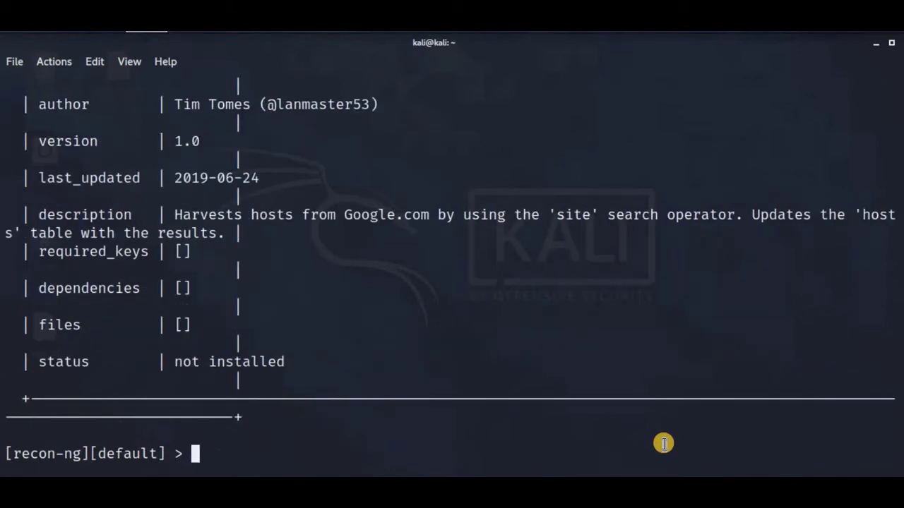
Reduce the terminal text size and review the google_site_web module's description and required keys.
key(ctrl+minus)
triple_click(15, 309)
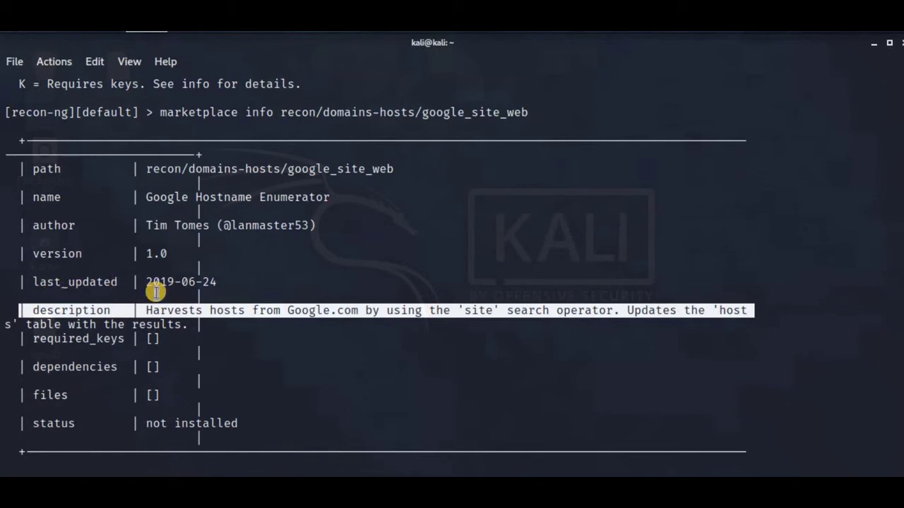
click(205, 327)
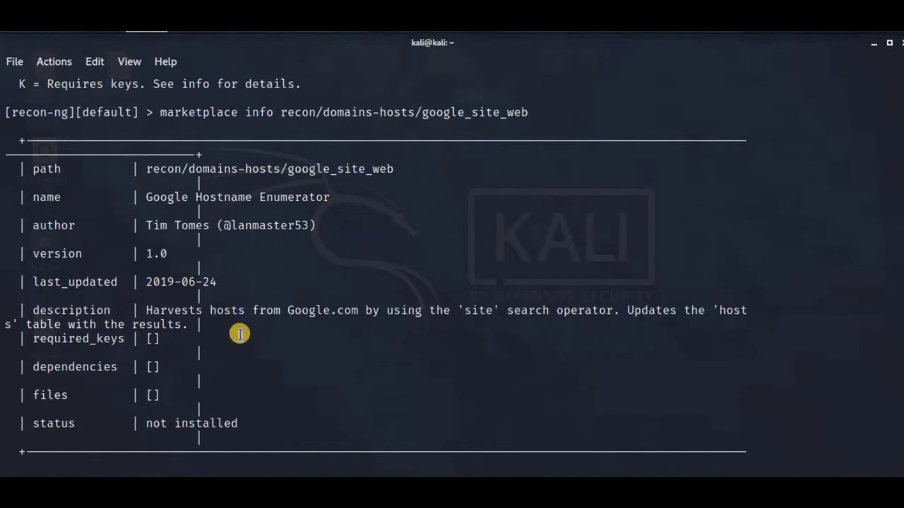
drag(142, 336, 407, 342)
click(407, 342)
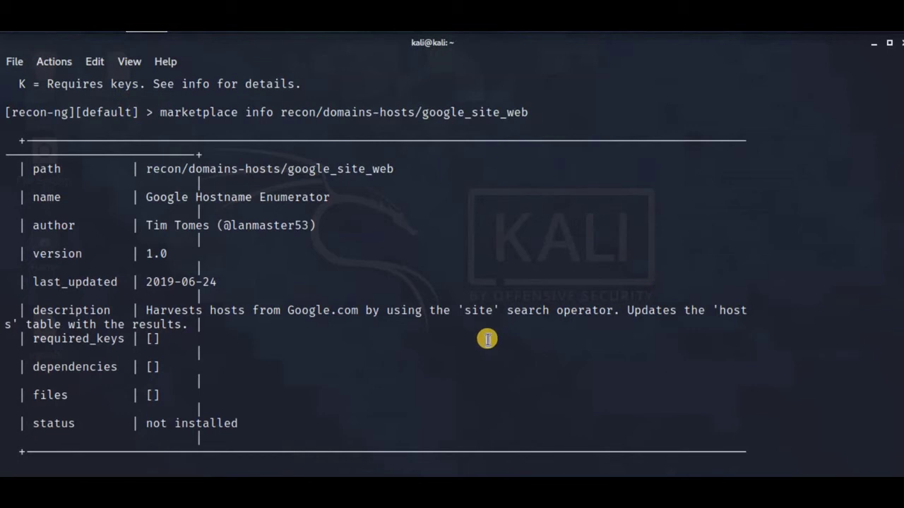
click(479, 345)
key(Return)
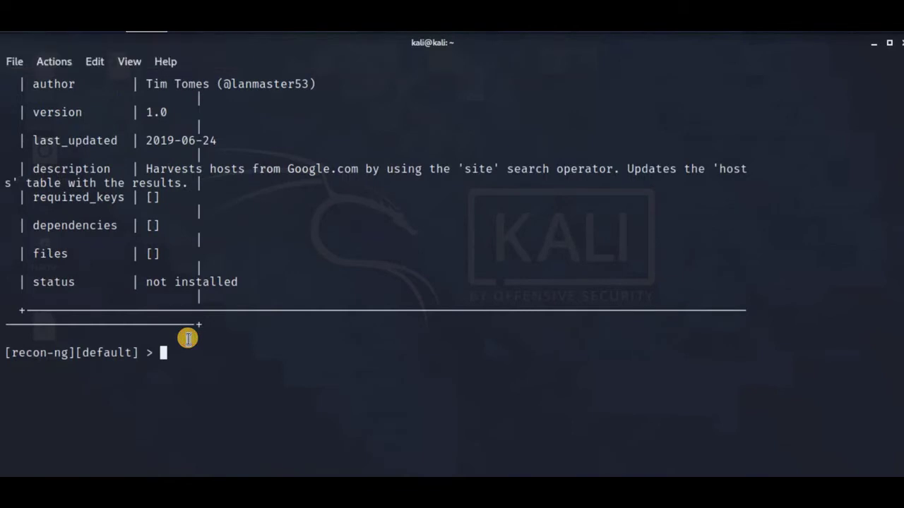
Install the recon/domains-hosts/google_site_web module from the marketplace.
text(marketplace install)
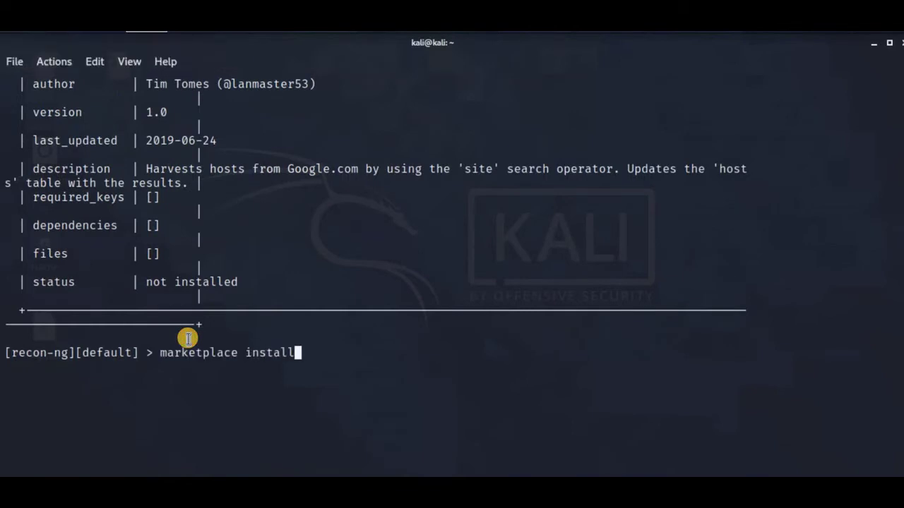
text( recon/d)
key(Tab)
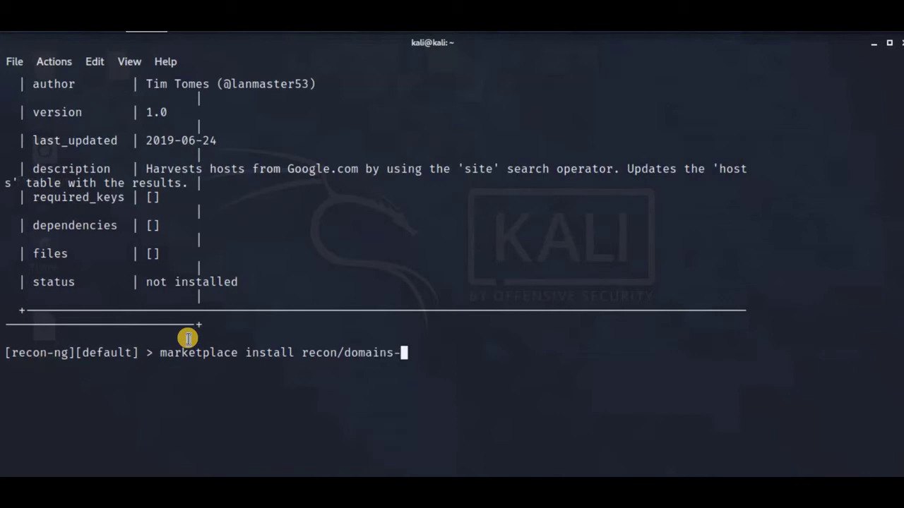
text(hosts/)
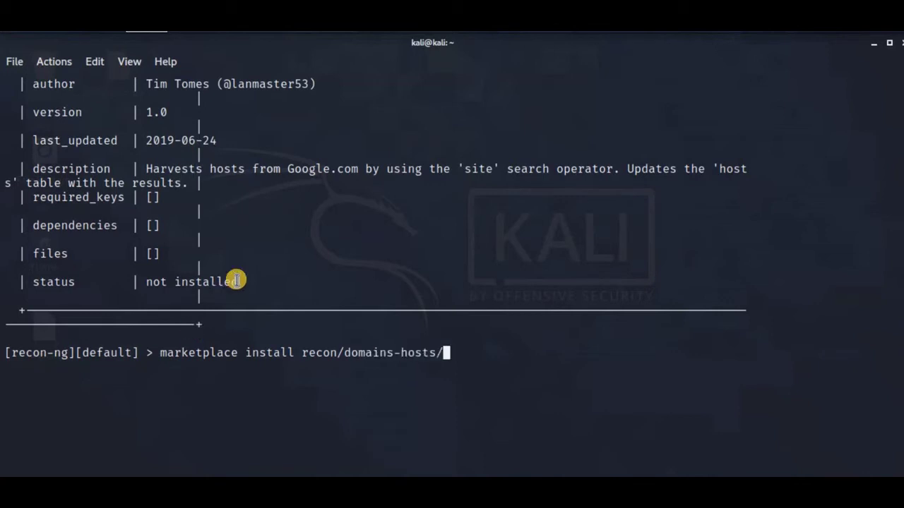
text(/go)
key(BackSpace)
key(BackSpace)
key(BackSpace)
text(go)
key(Tab)
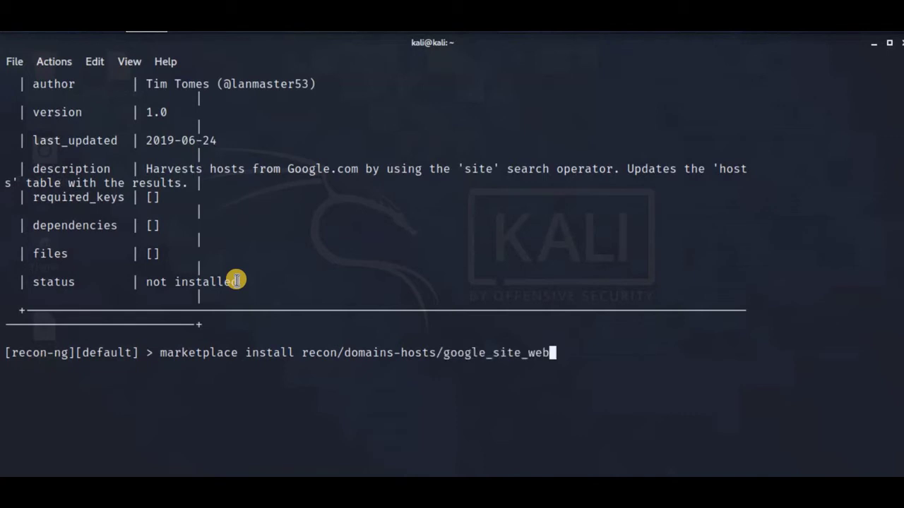
key(Return)
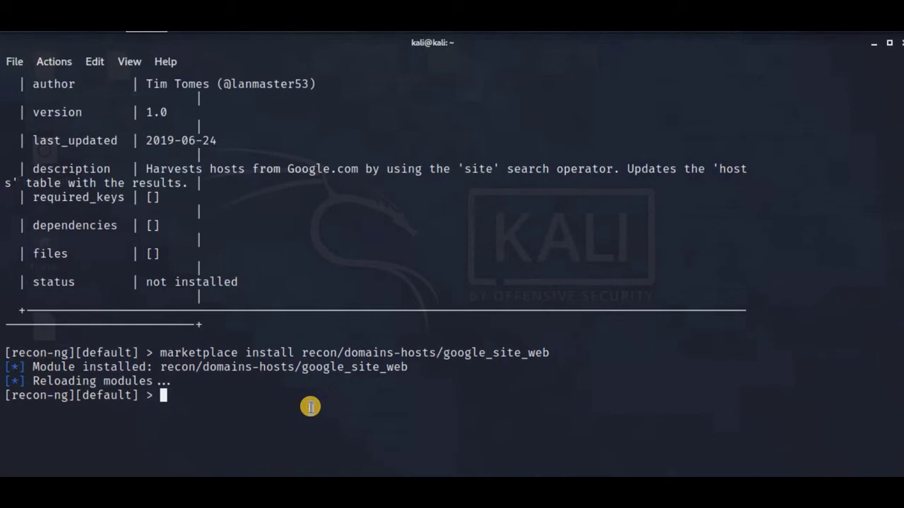
Try to load recon/domains-hosts/google_site_web with the marketplace load command.
text(marketplace)
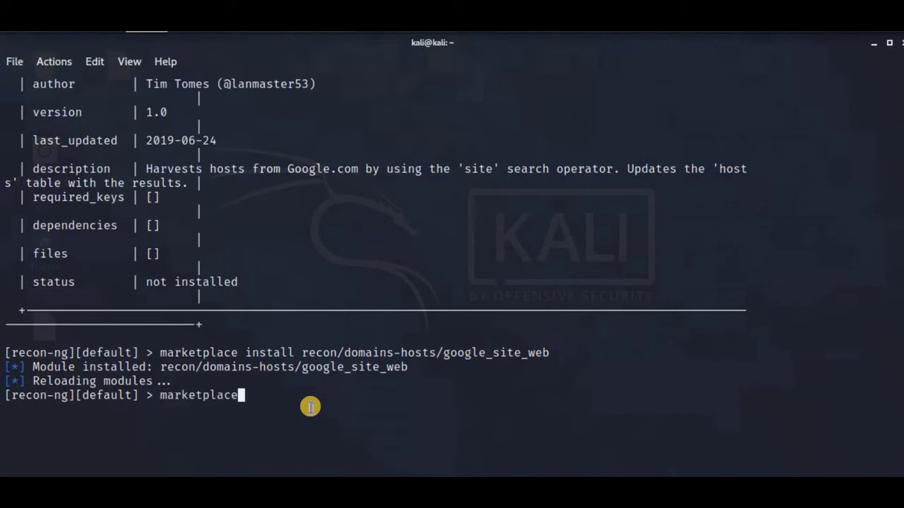
text( load recon/dom)
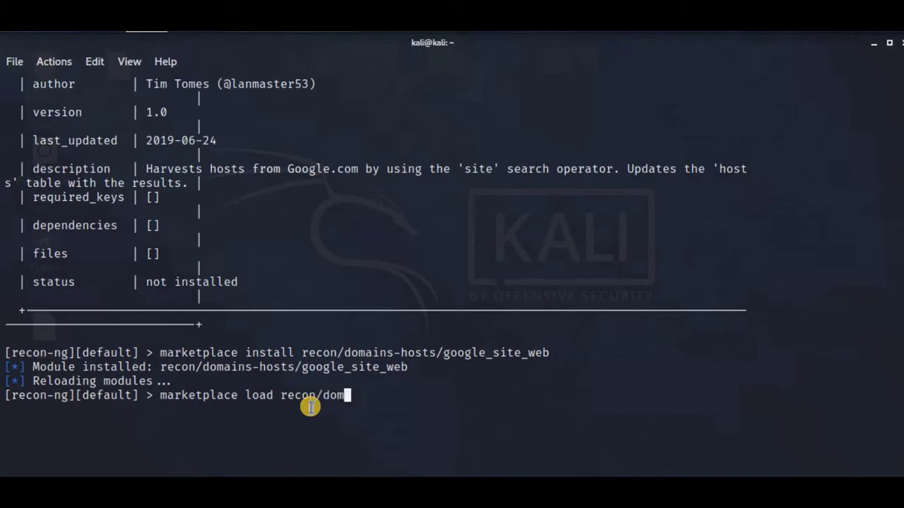
text(ains-hosts/goo)
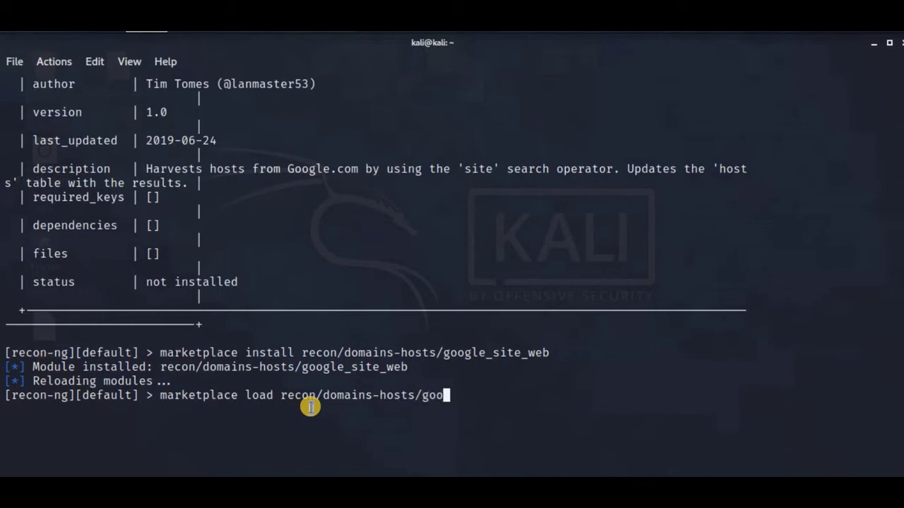
text(gle_site_web)
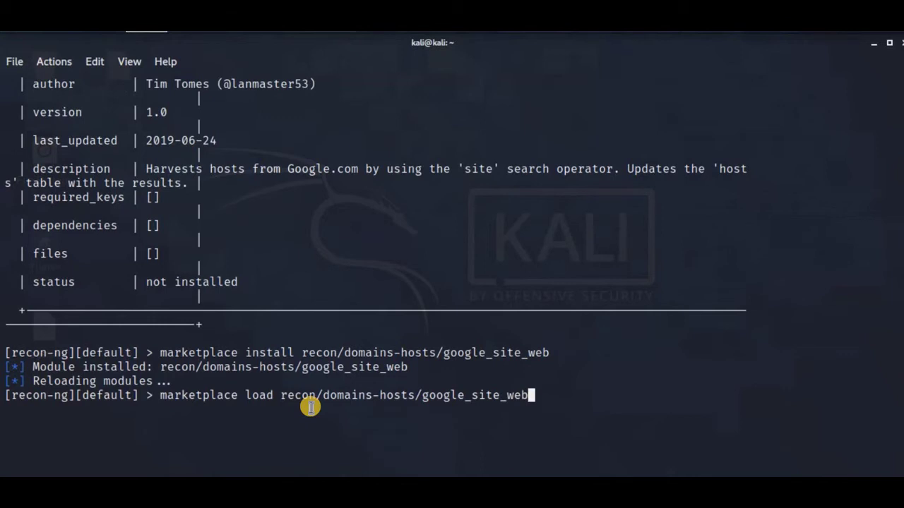
key(Return)
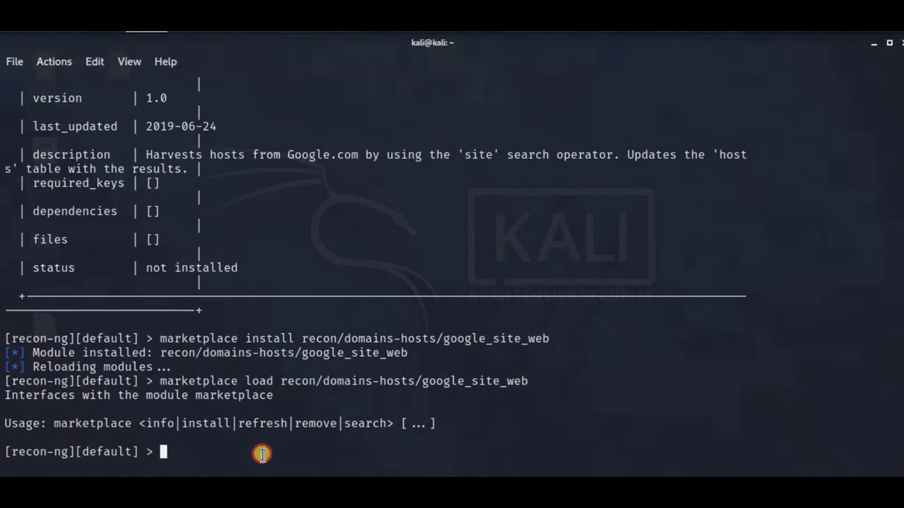
Load recon/domains-hosts/google_site_web with the modules load command.
text(modules)
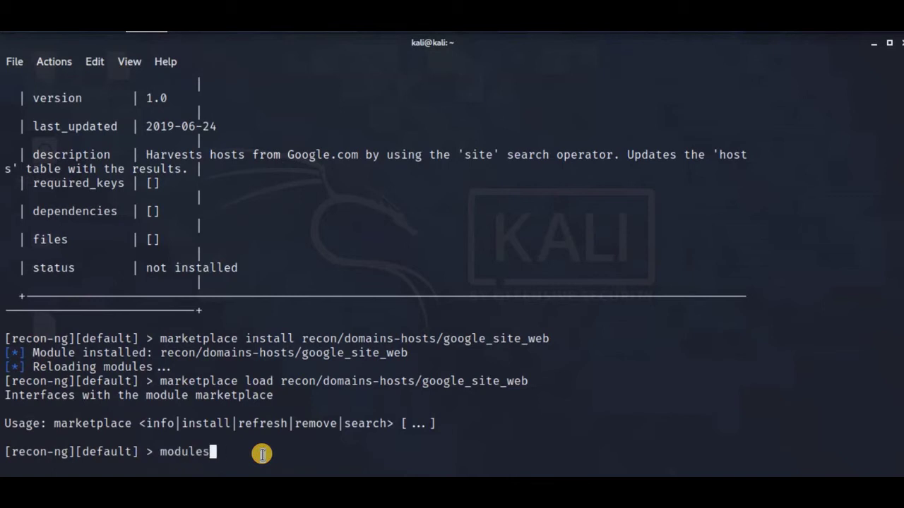
text( load recon/domains-hosts/google_site_web)
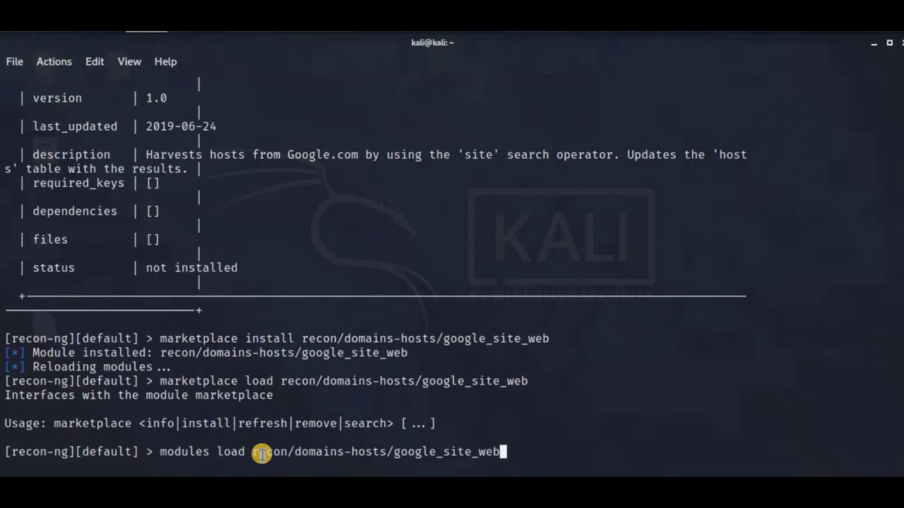
key(Return)
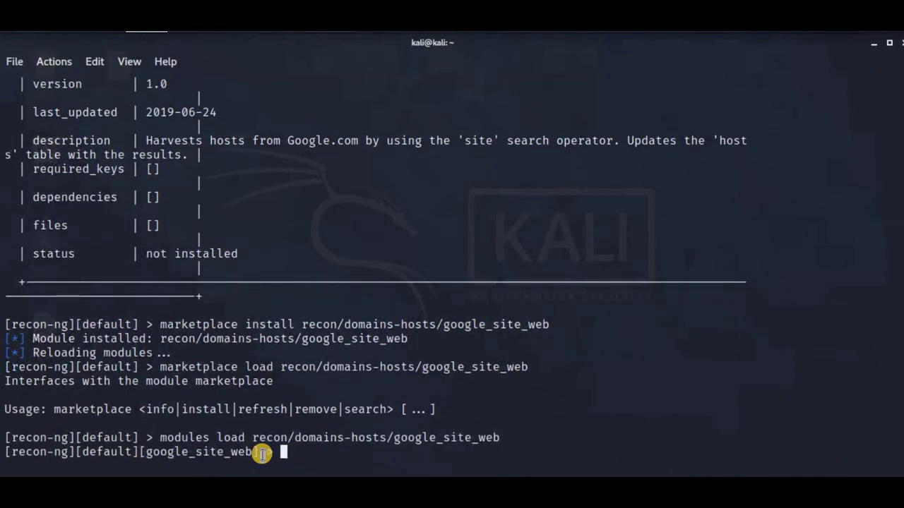
Show the loaded module's info and review its options, including the default source option.
text(info)
key(Return)
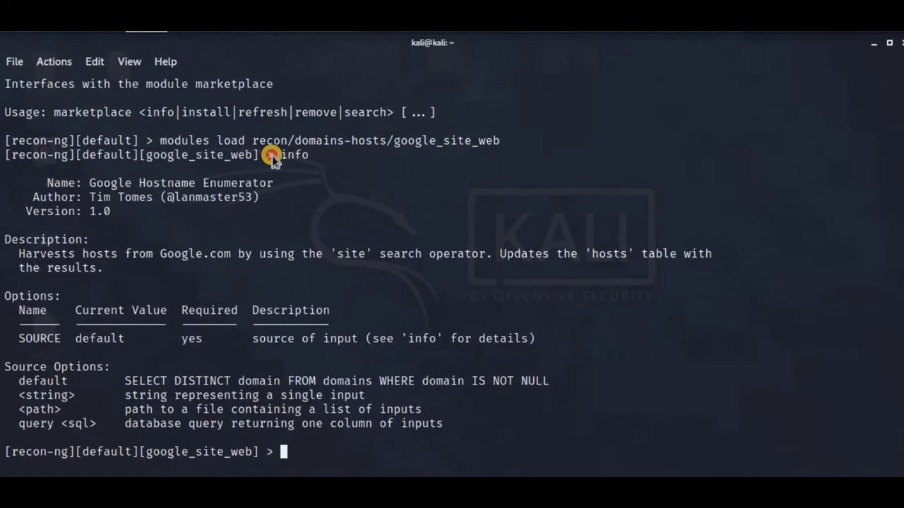
drag(305, 159, 317, 175)
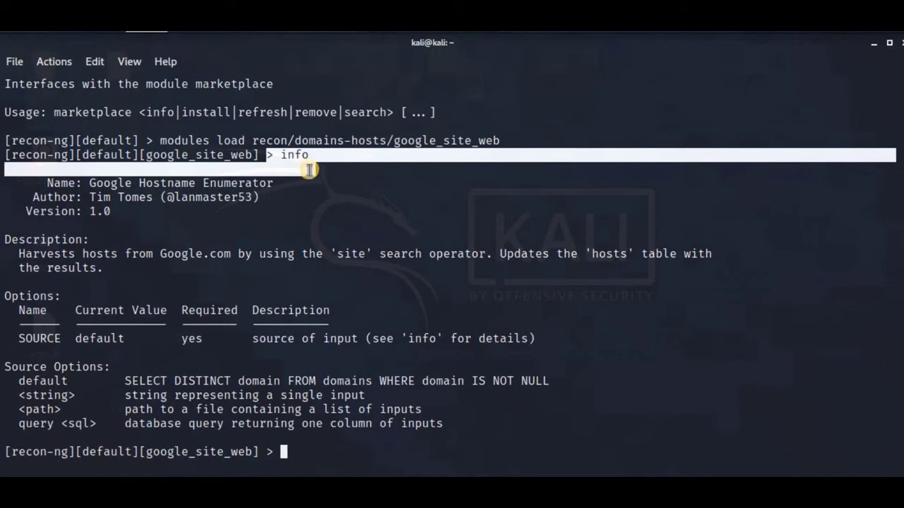
click(308, 169)
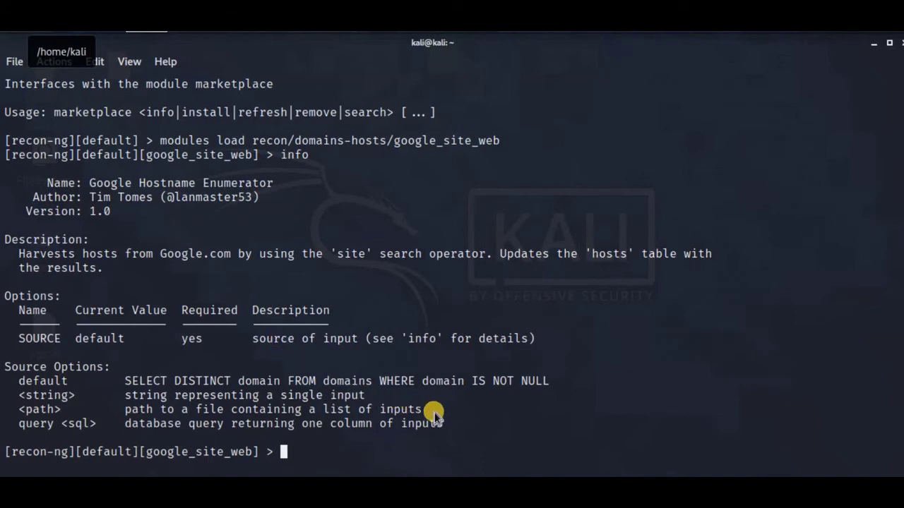
drag(563, 381, 34, 379)
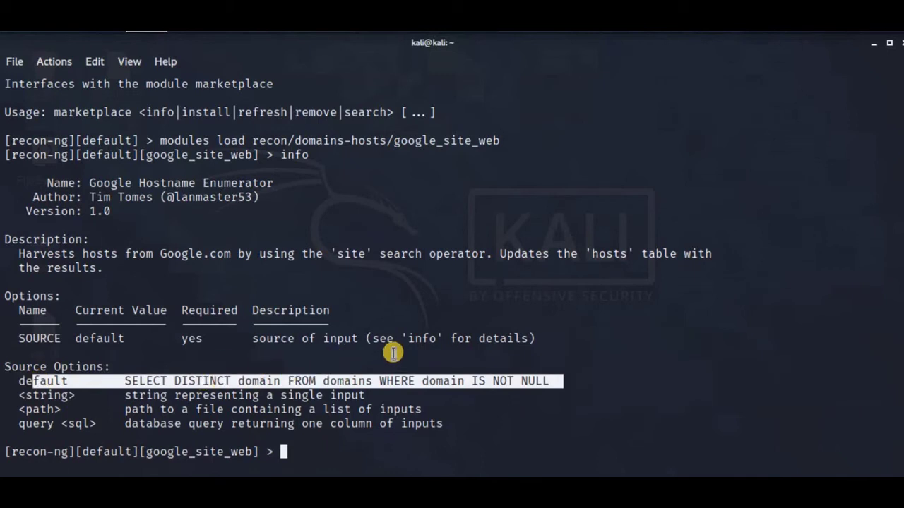
click(402, 438)
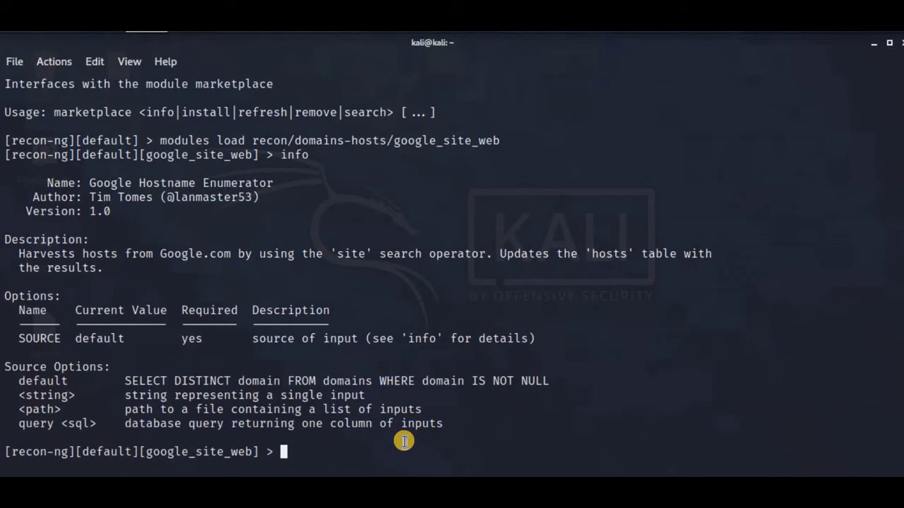
Set the module's SOURCE option to megacorpone.com and run the module.
text(options s)
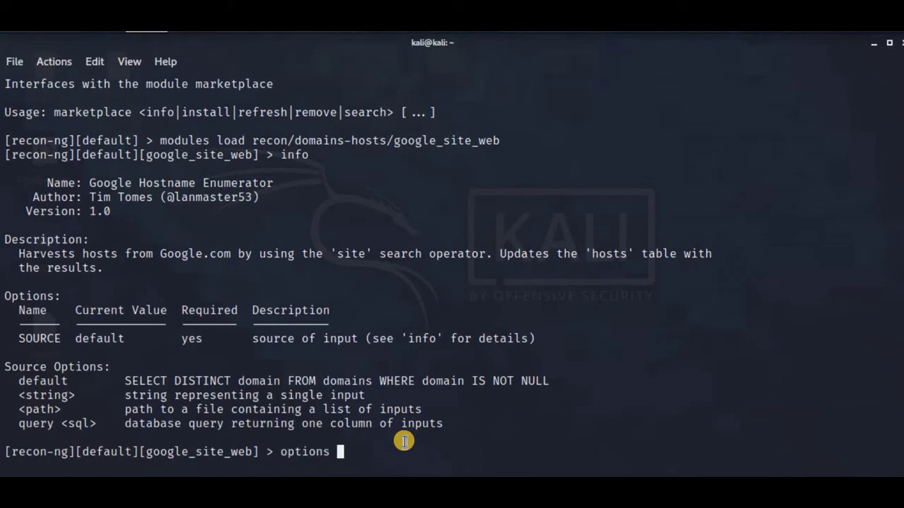
text(et sou)
key(Tab)
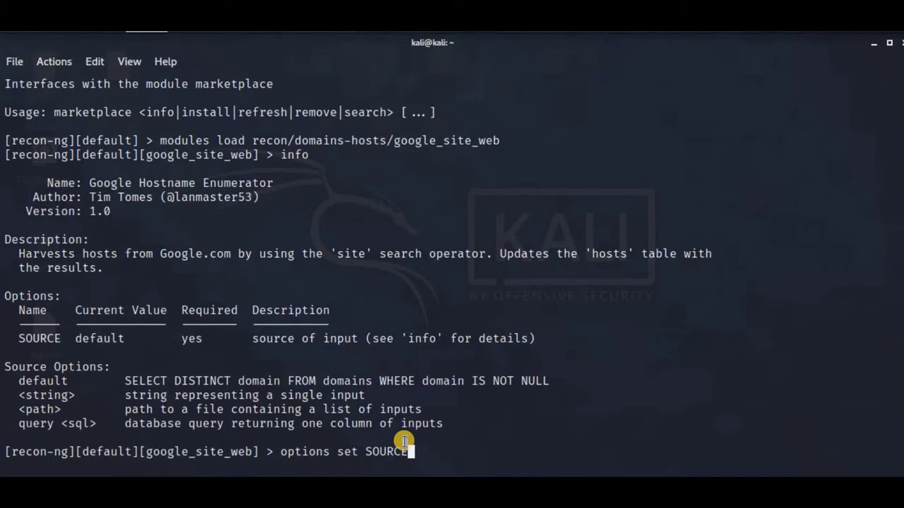
text(megacorp)
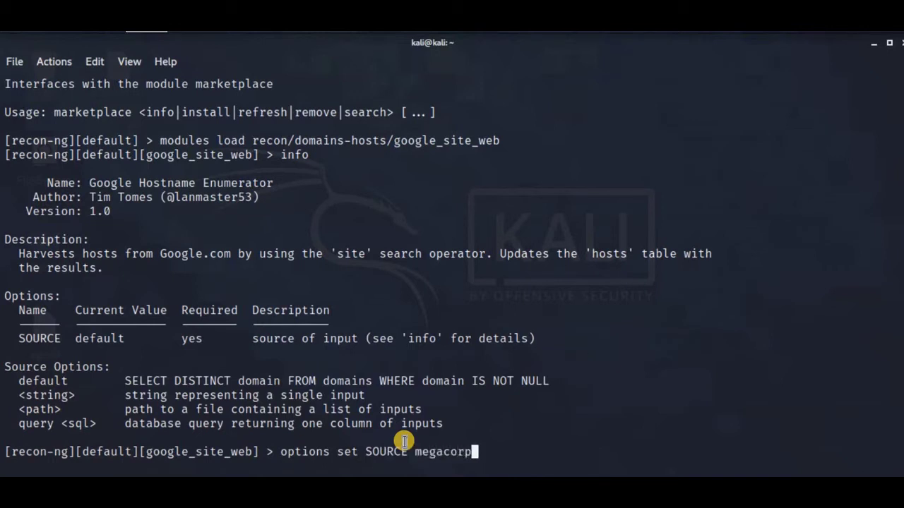
text(one.com)
key(Return)
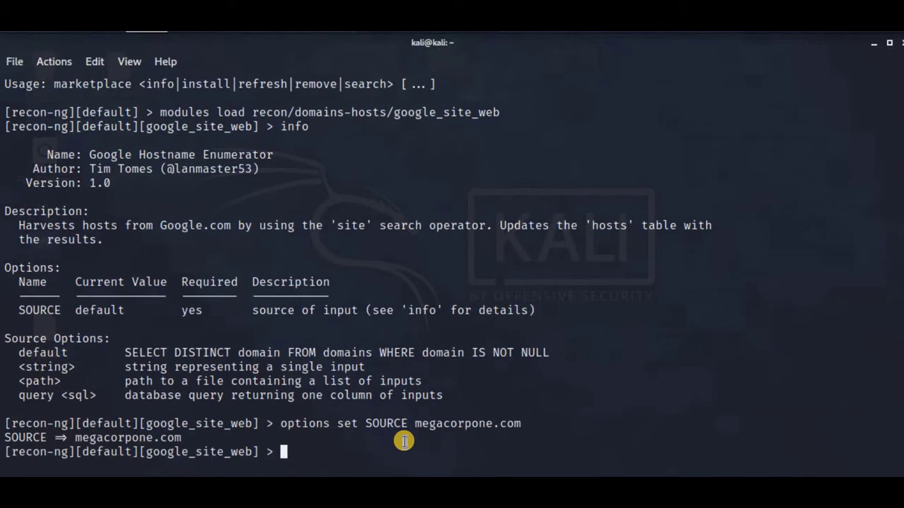
text(run)
key(Return)
Leave the google_site_web module, show the hosts table and check which module supplied the entry.
text(back)
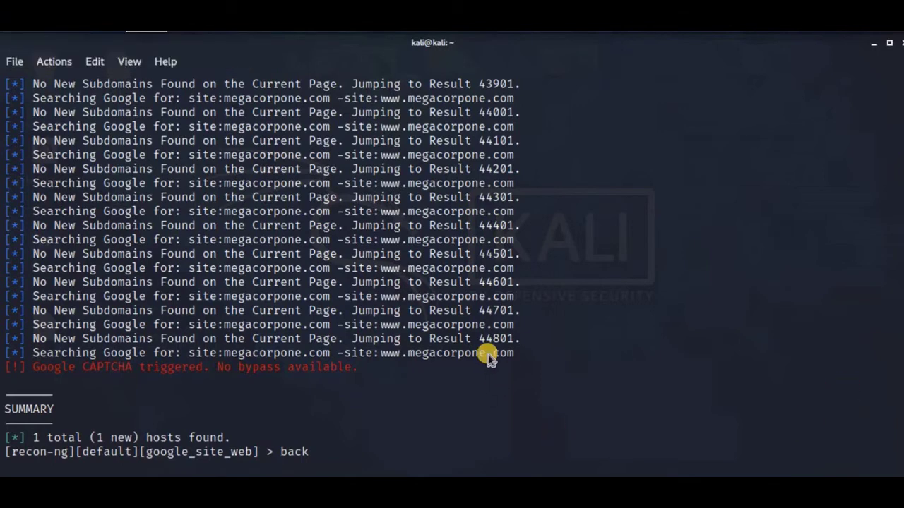
key(Return)
text(show hosts)
key(Return)
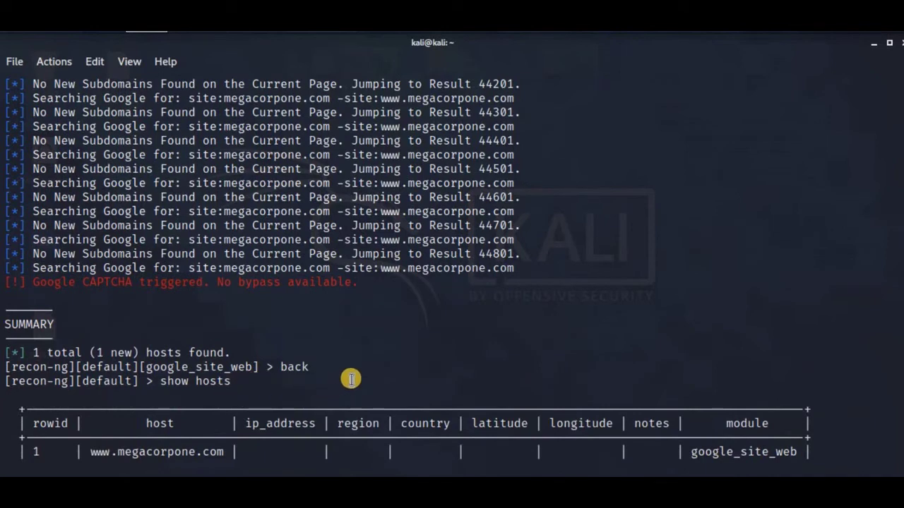
double_click(706, 409)
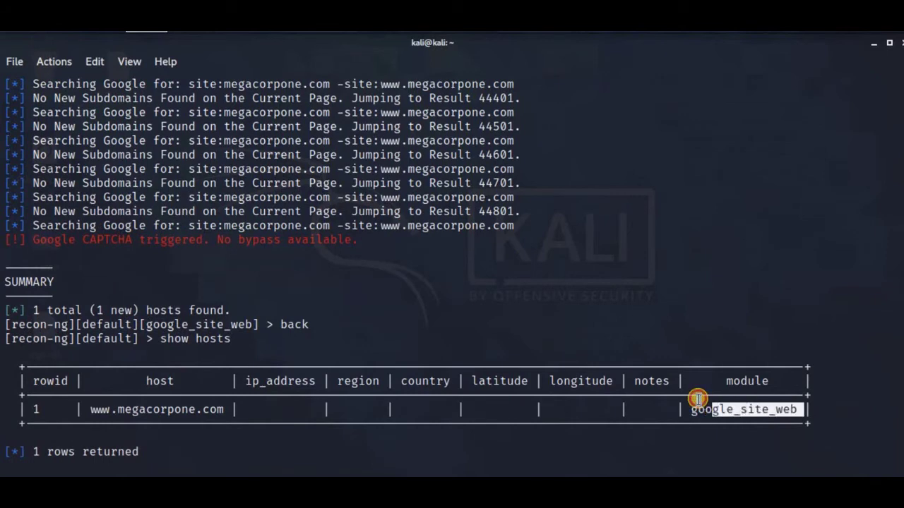
drag(706, 408, 699, 395)
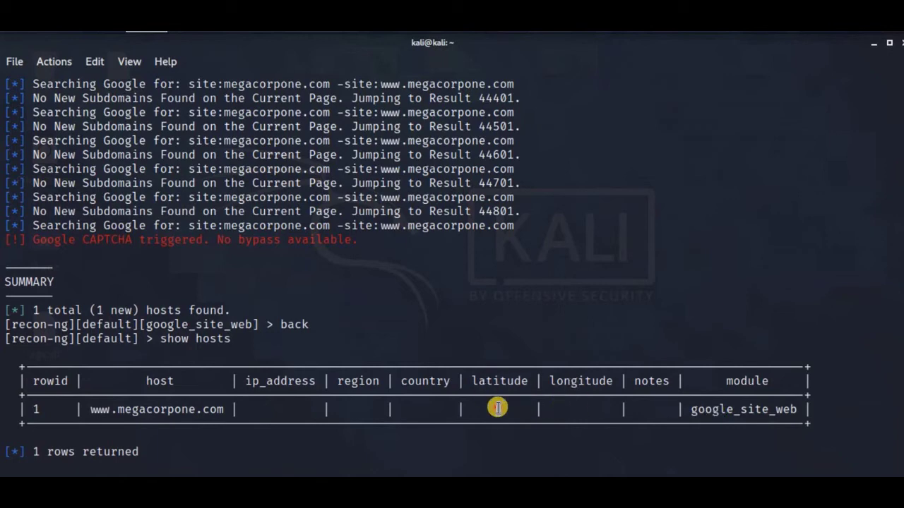
drag(299, 409, 586, 398)
scroll(538, 350, up, 1)
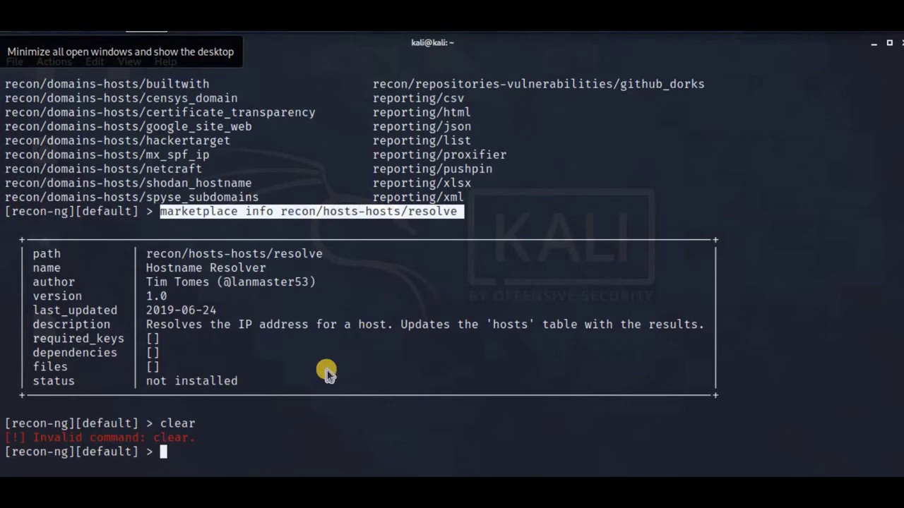
Install the recon/hosts-hosts/resolve module from the recon-ng marketplace and load it.
text(marketplace install recon/)
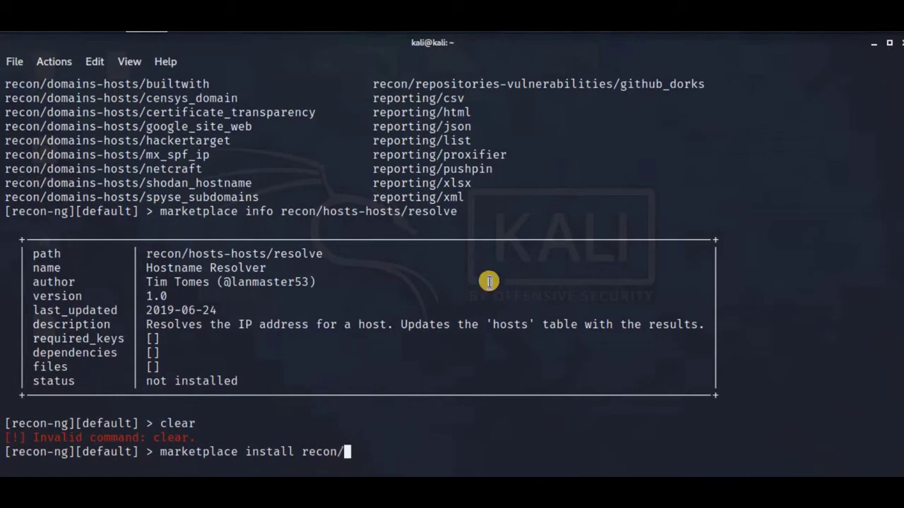
text(hosts-hosts/resolve)
key(Return)
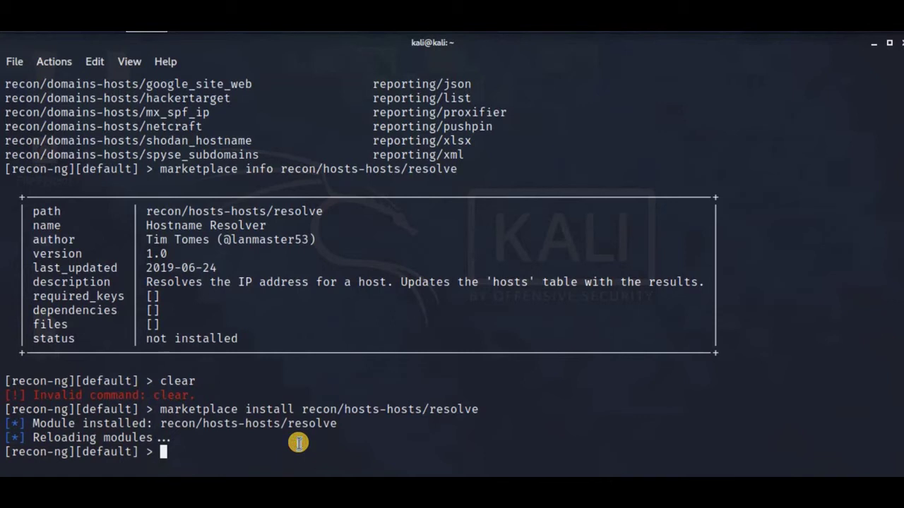
text(modules load recon/)
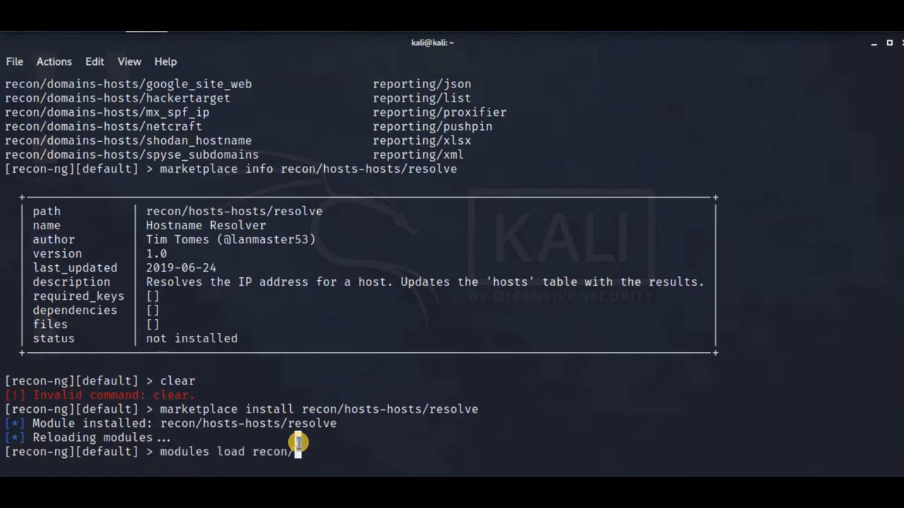
text(hosts-hosts/resolve)
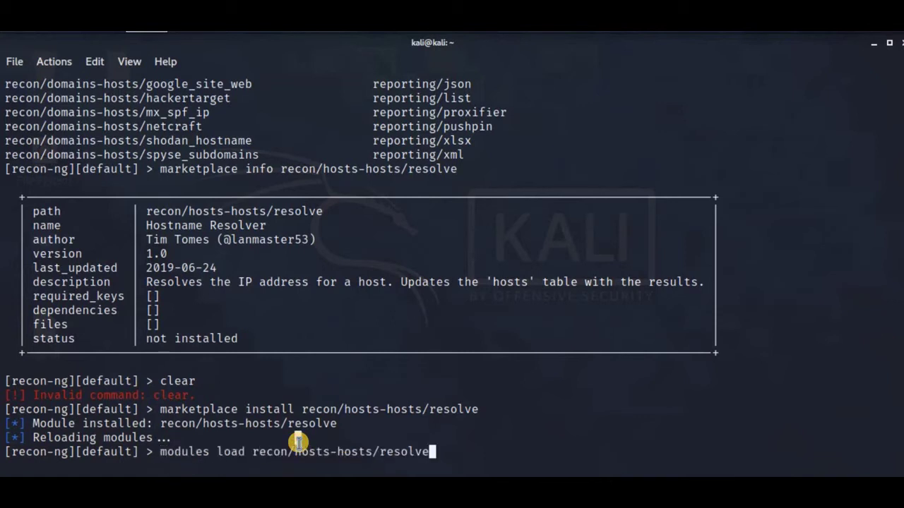
key(Return)
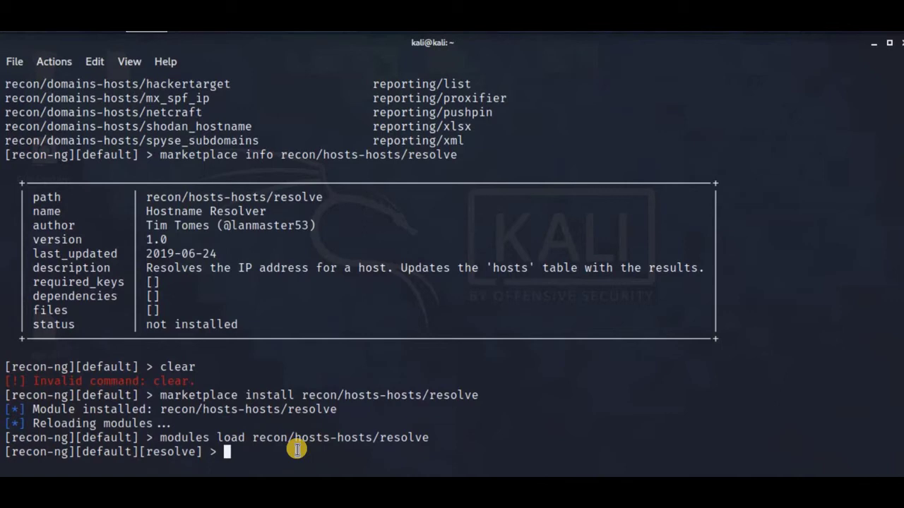
Show the resolve module's info and review its description, SOURCE option and source options.
text(info)
key(Return)
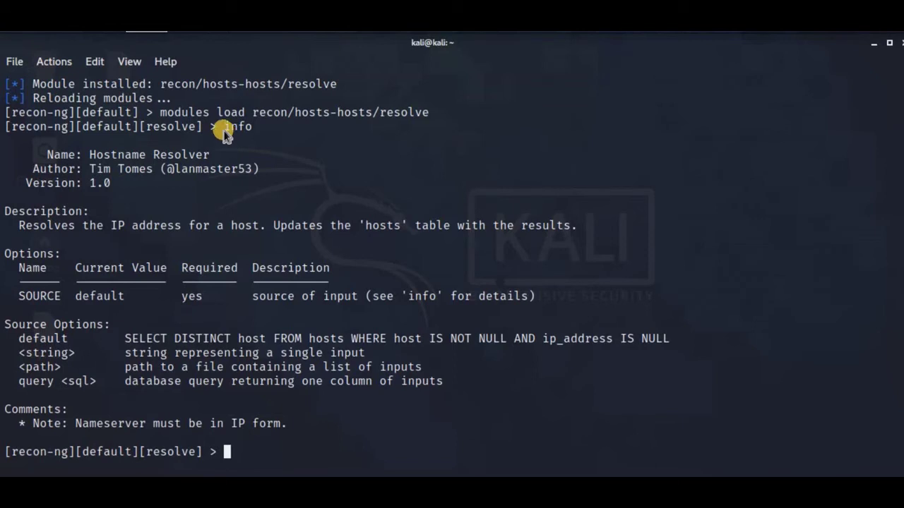
double_click(254, 125)
click(208, 154)
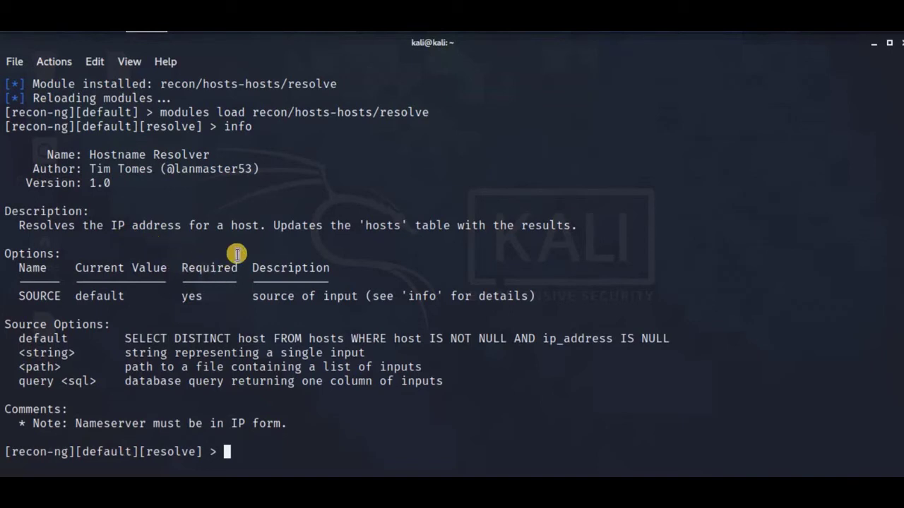
drag(258, 226, 18, 227)
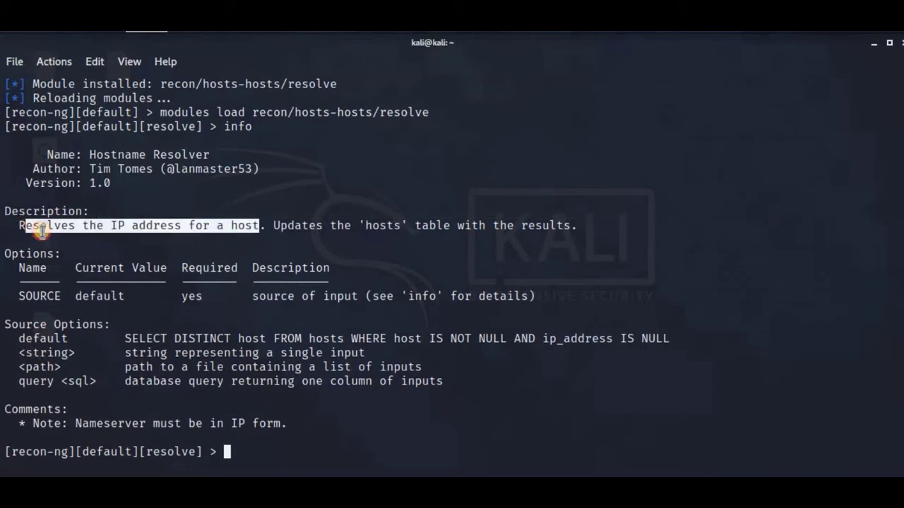
click(289, 399)
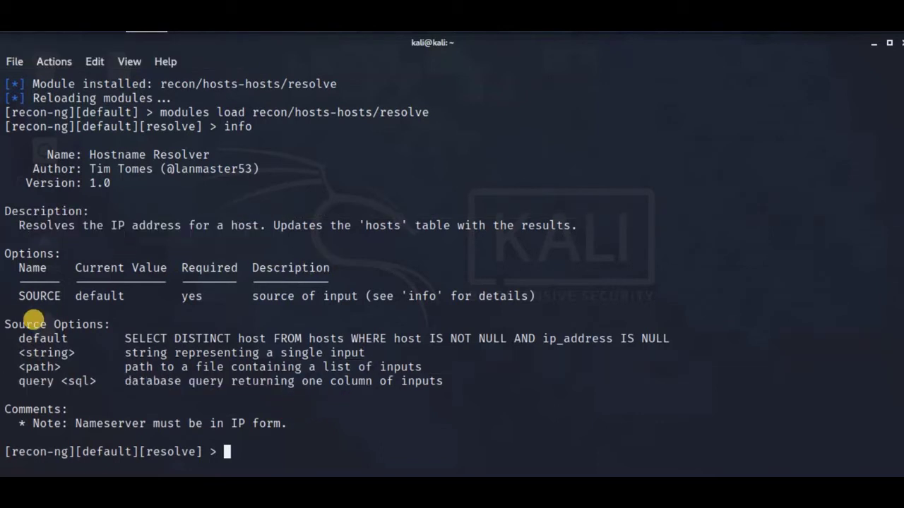
drag(7, 323, 286, 392)
click(286, 393)
drag(548, 300, 26, 284)
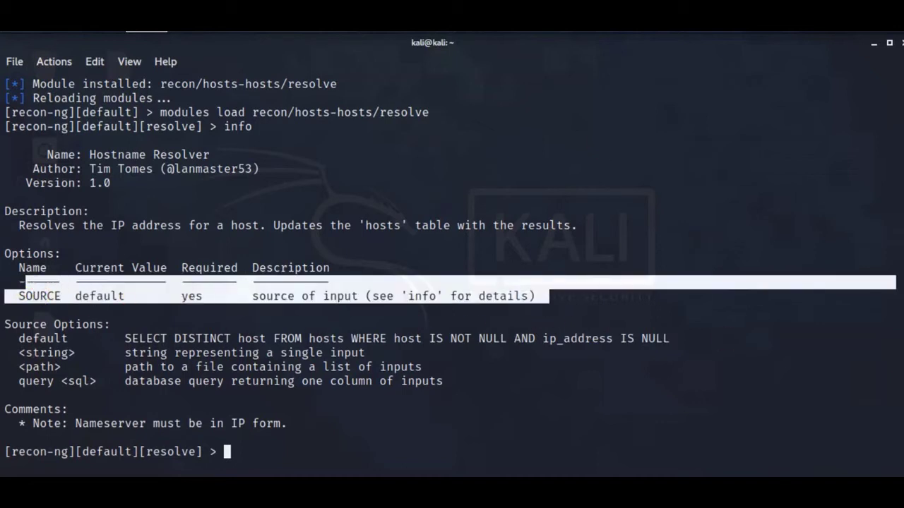
click(521, 268)
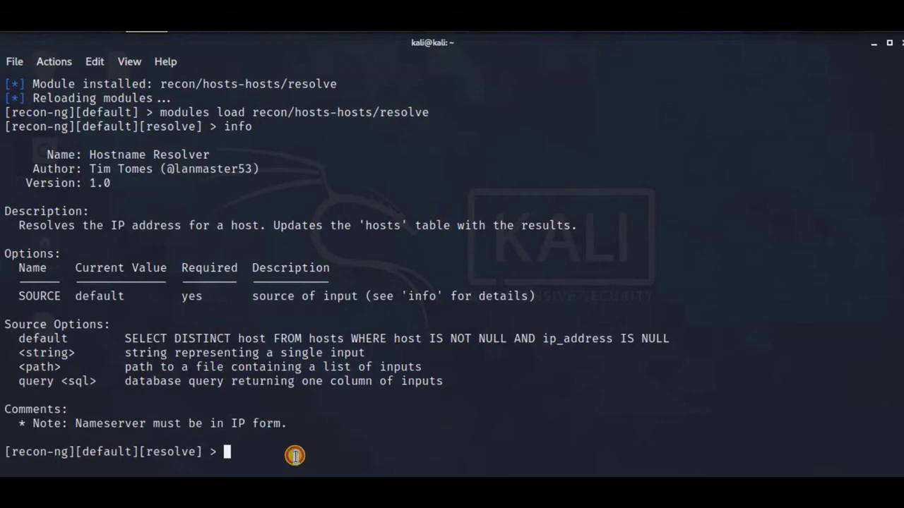
Run the resolve module with its default source and check the resolved IP address.
text(run)
key(Return)
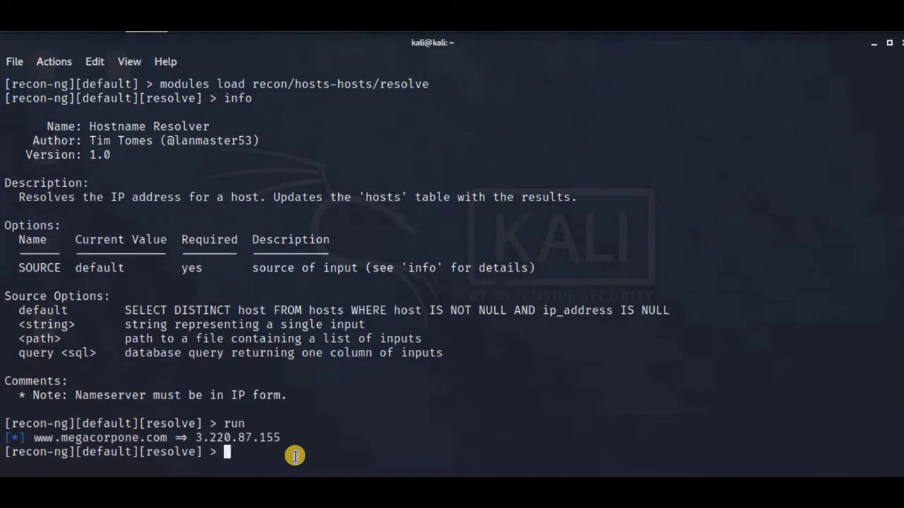
click(346, 449)
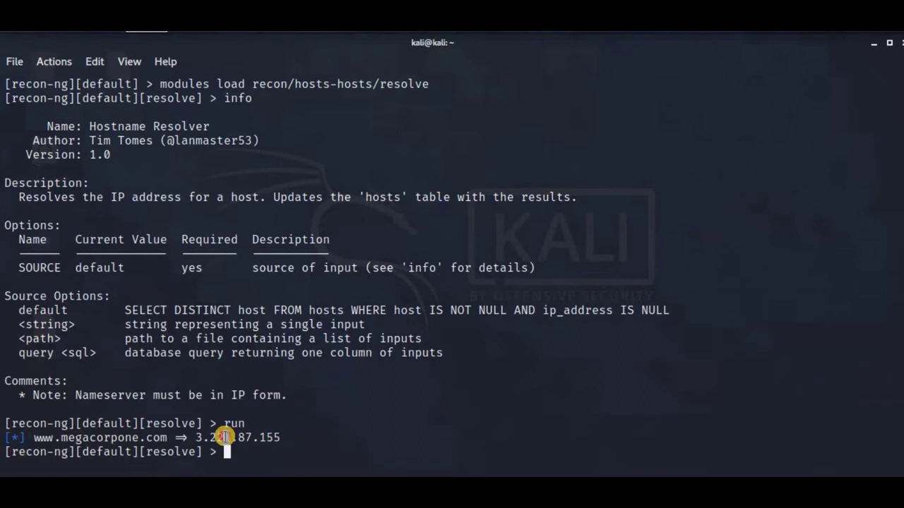
drag(353, 434, 350, 438)
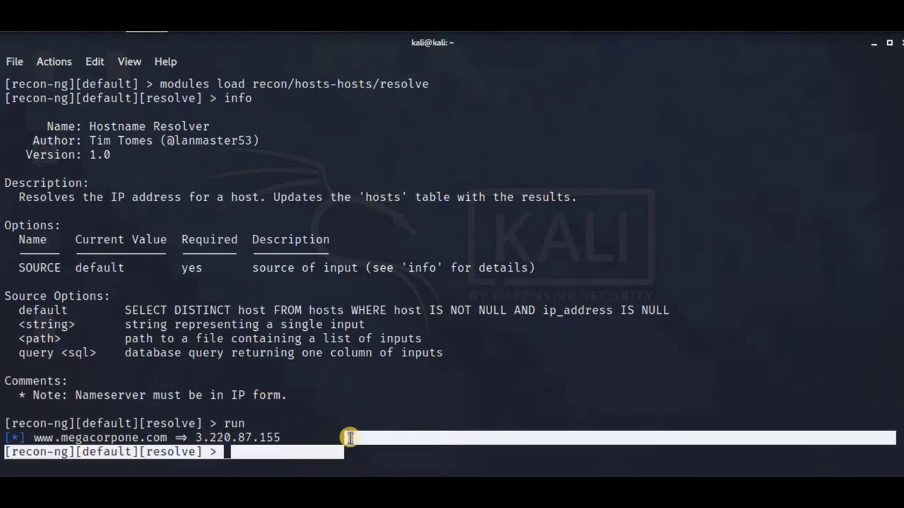
click(342, 440)
text(sho)
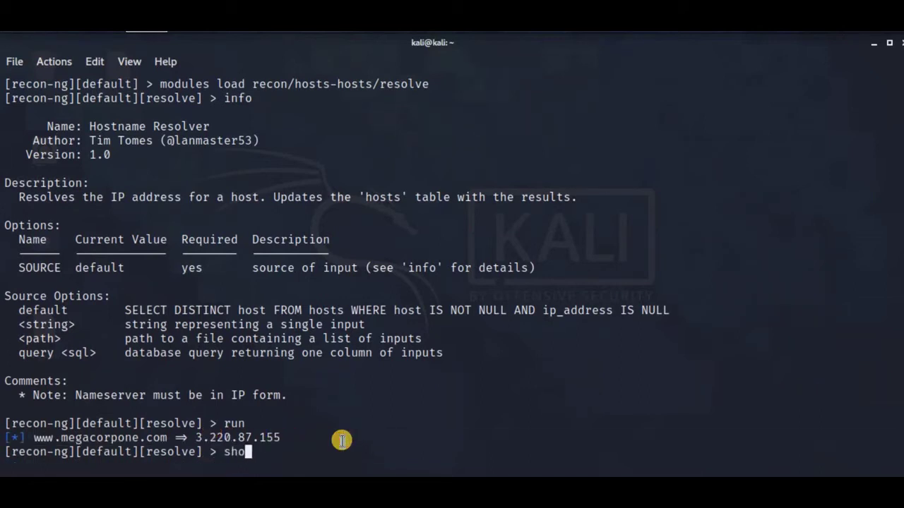
text(w host)
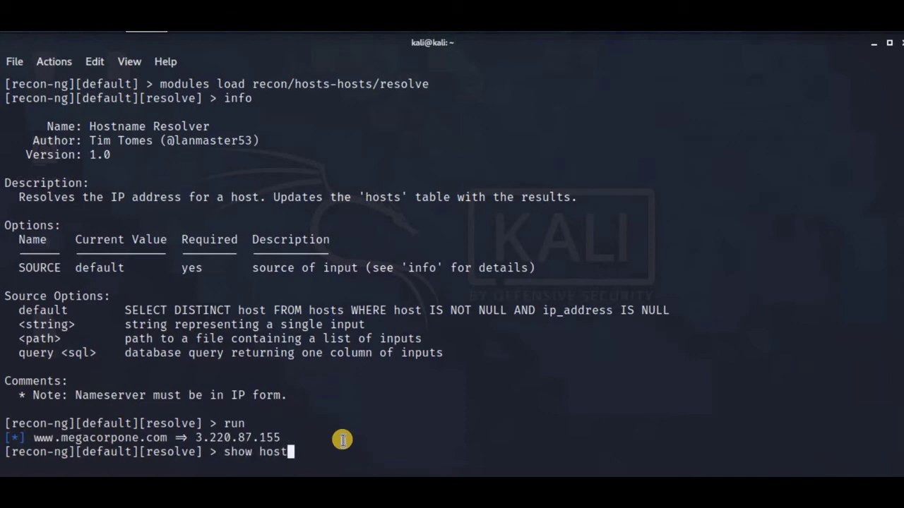
key(Return)
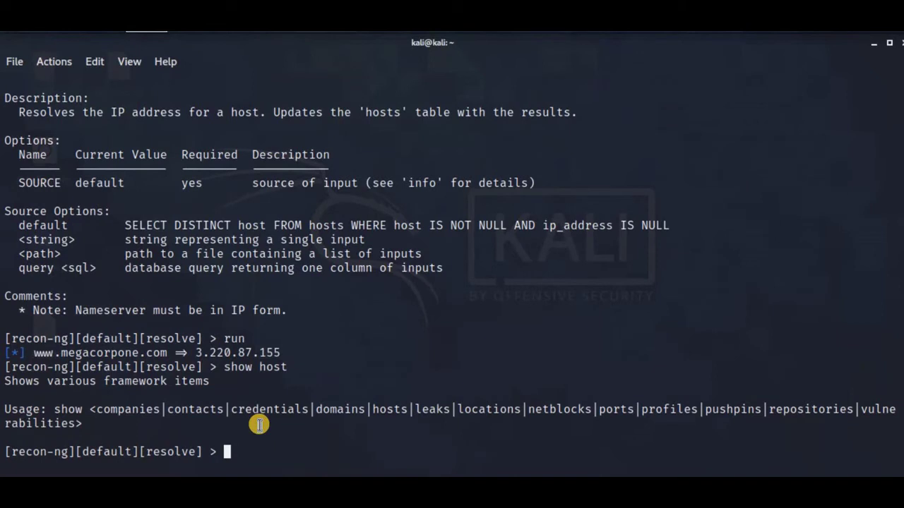
key(Up)
text(s)
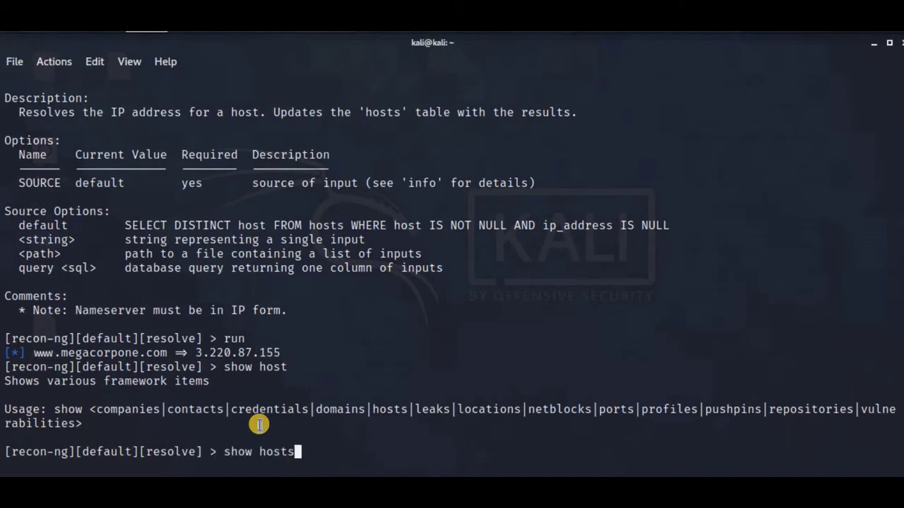
key(Return)
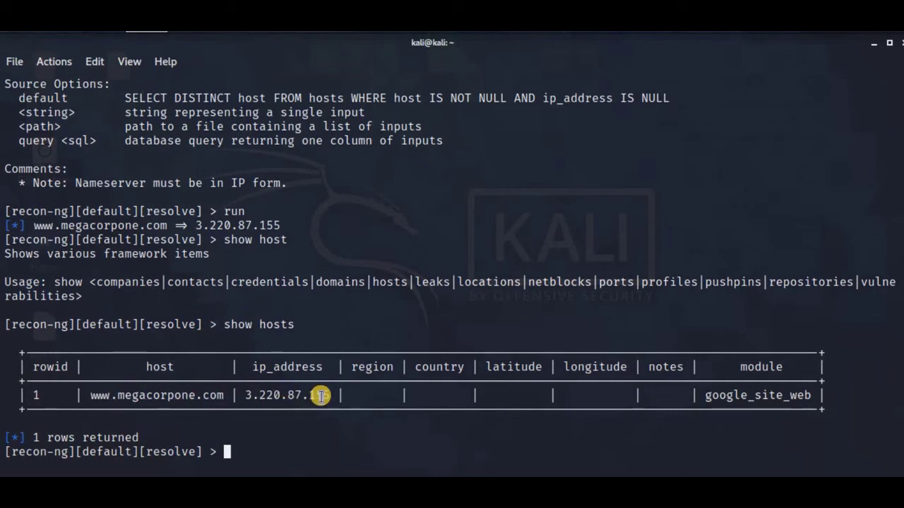
triple_click(163, 387)
drag(168, 394, 332, 396)
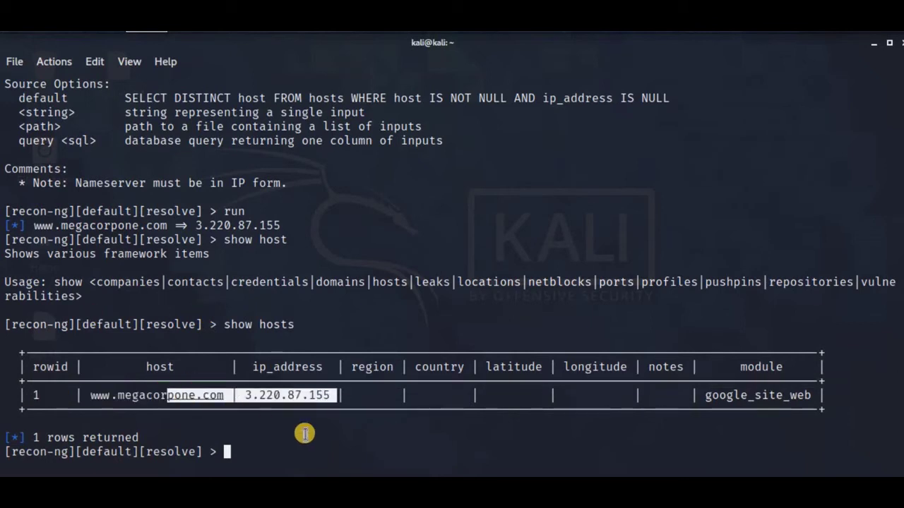
click(309, 429)
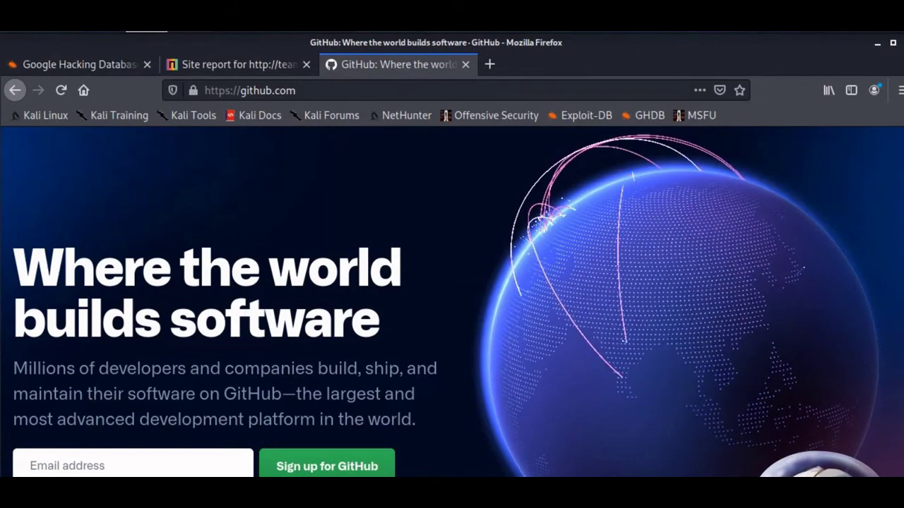
In Firefox, open github.com/megacorpone and look over the account's popular repositories.
click(313, 89)
click(315, 90)
text(meg)
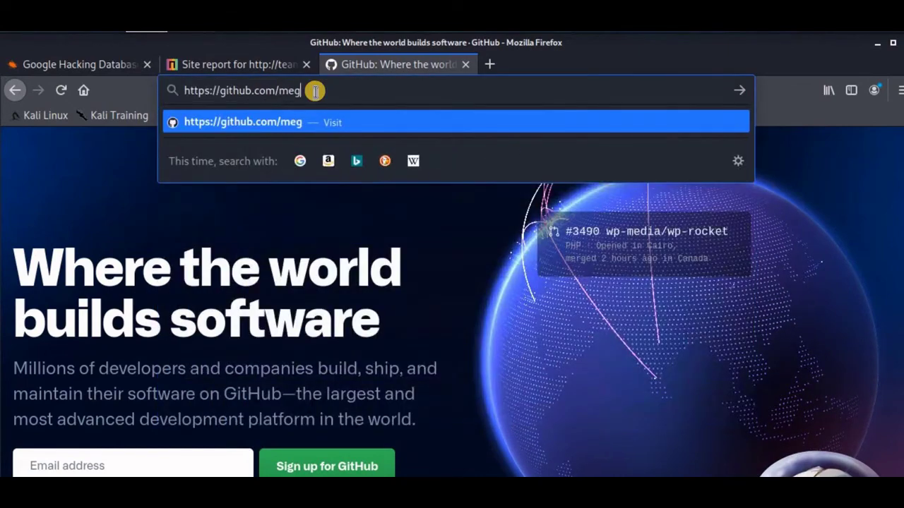
text(acorpone)
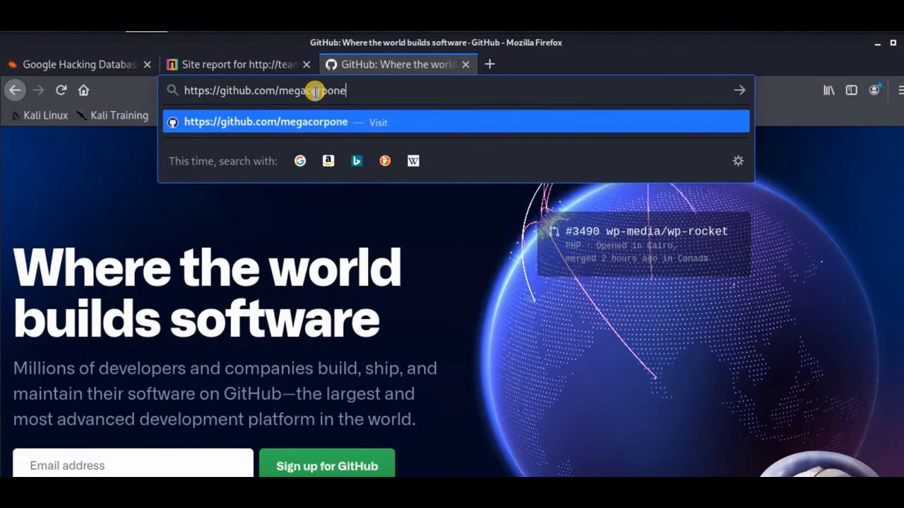
key(Return)
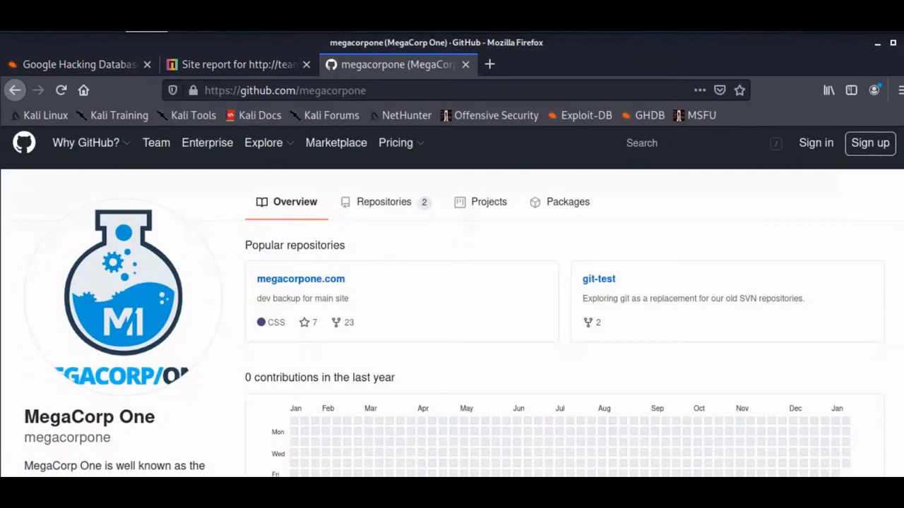
scroll(452, 304, down, 1)
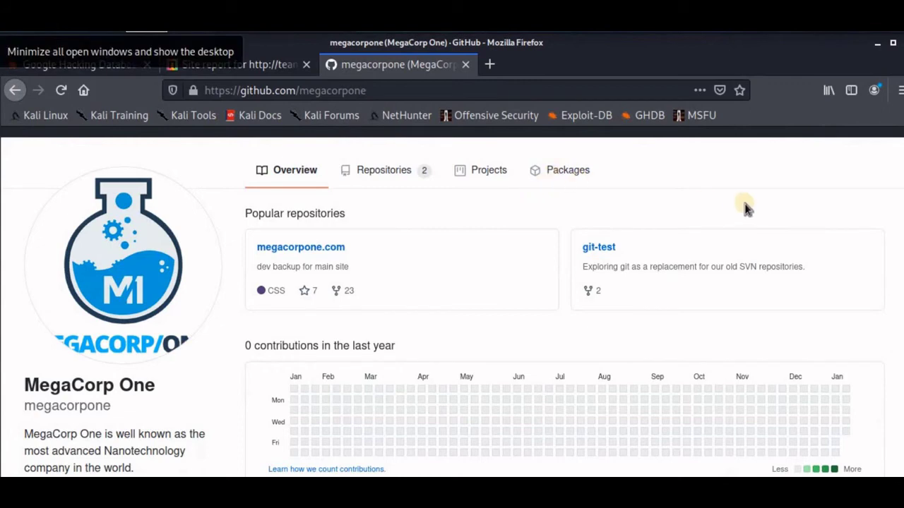
Search within the megacorpone GitHub account for filename:users.
scroll(708, 149, up, 1)
click(704, 145)
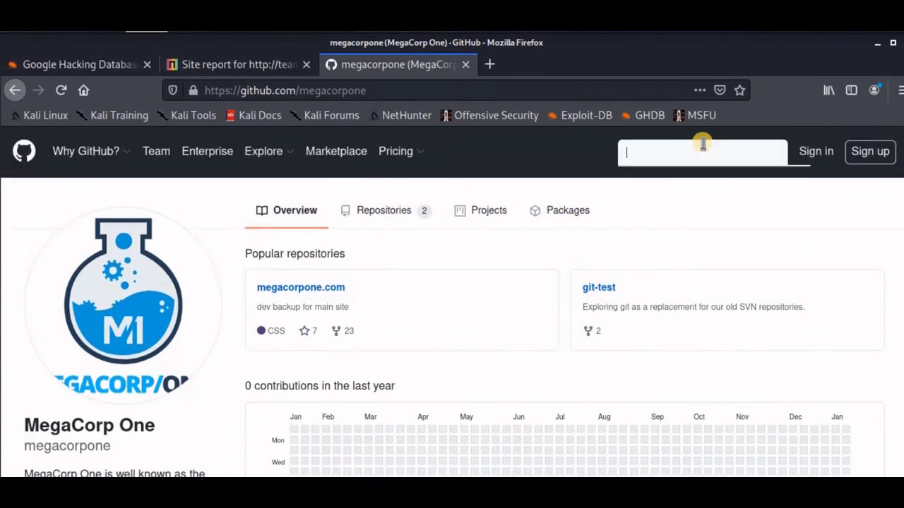
text(filename)
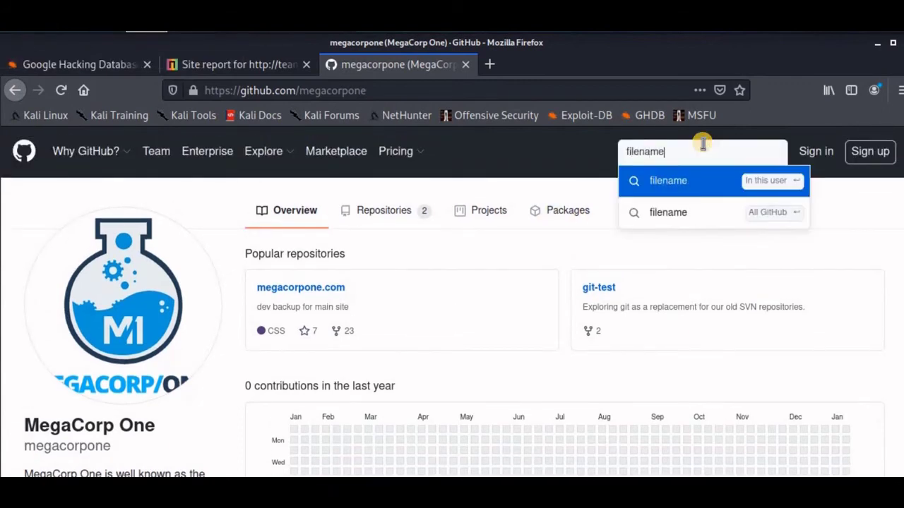
text(:users)
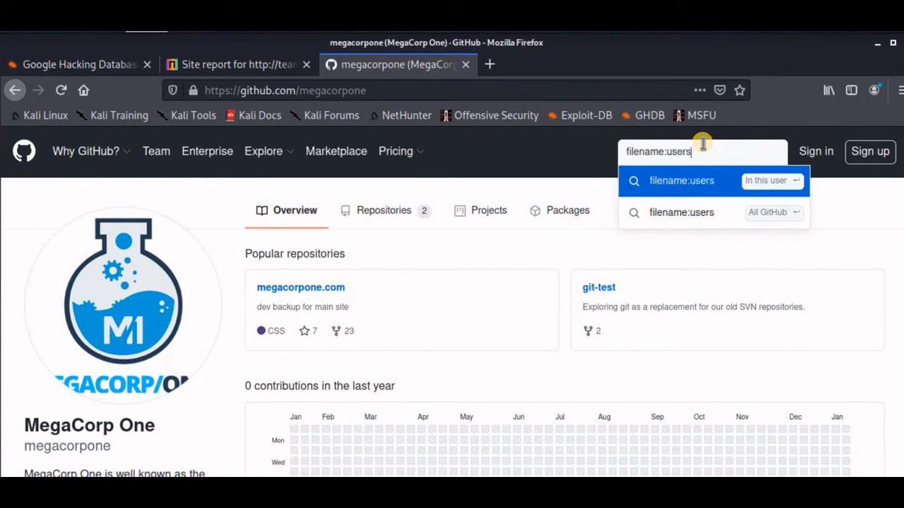
key(Return)
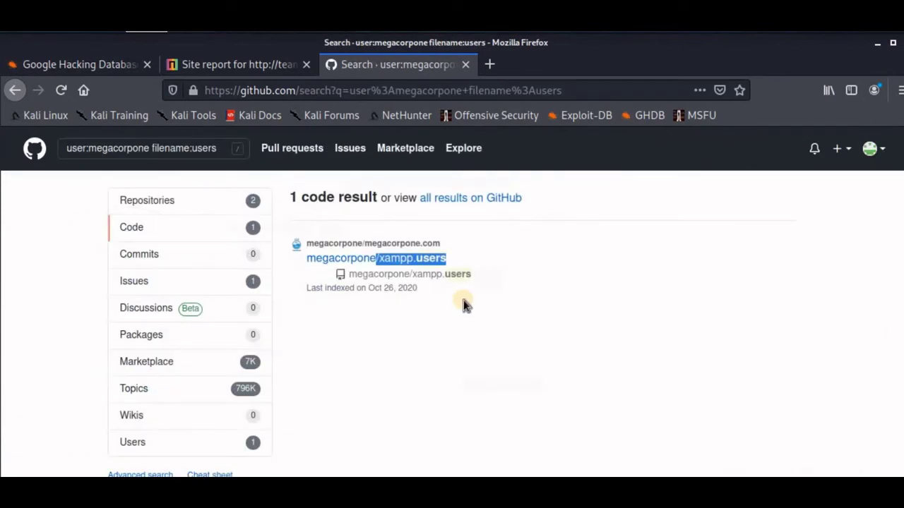
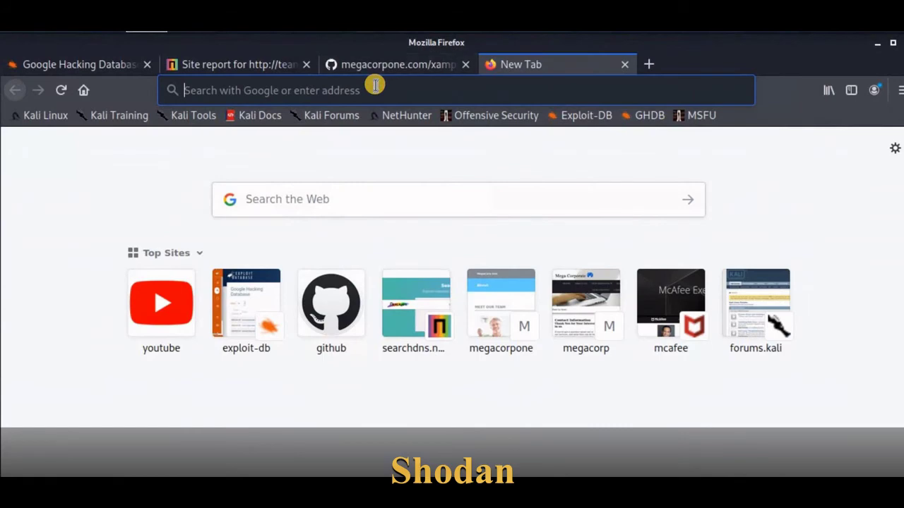
Open shodan.io in the new tab.
click(375, 88)
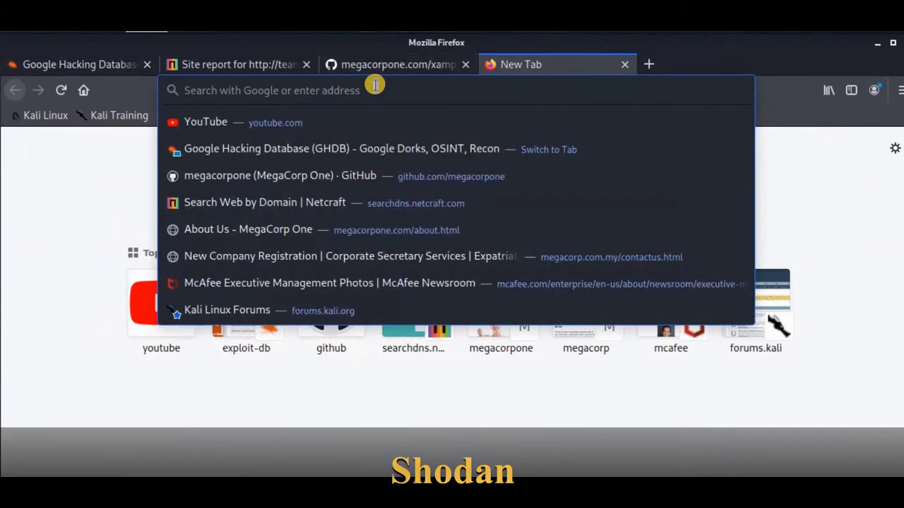
text(sho)
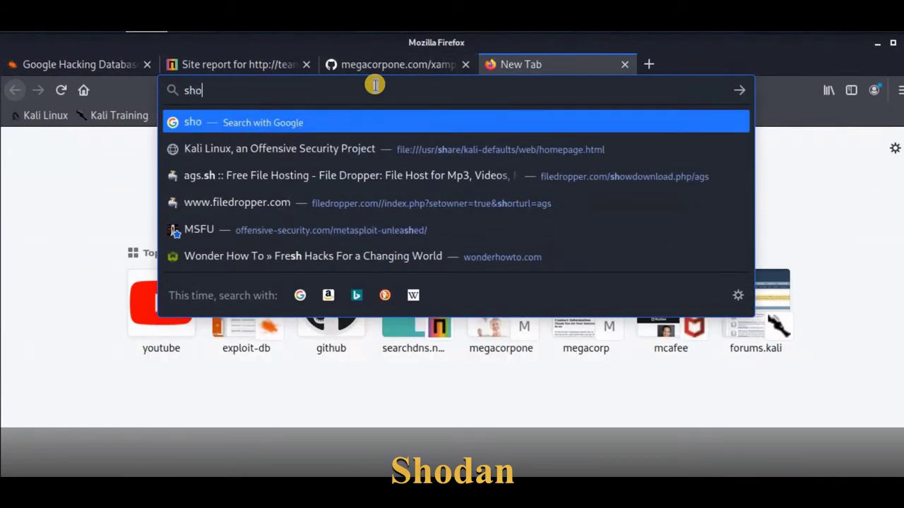
text(dan.io)
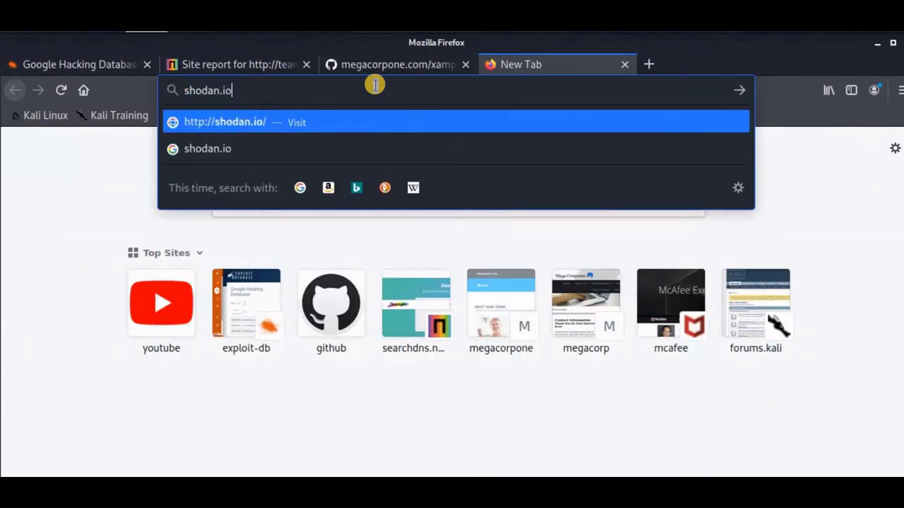
key(Return)
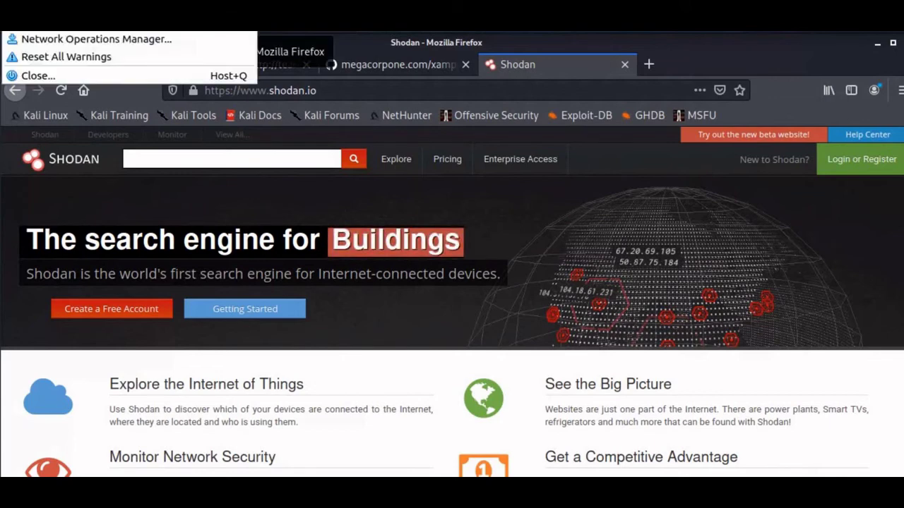
click(489, 222)
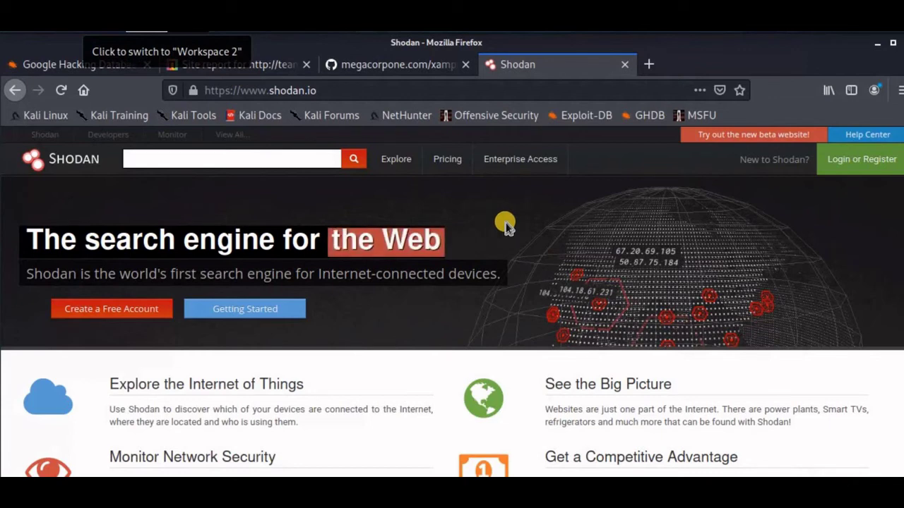
Search Shodan for hostname:megacorpone.com and look over the listed hosts.
click(297, 155)
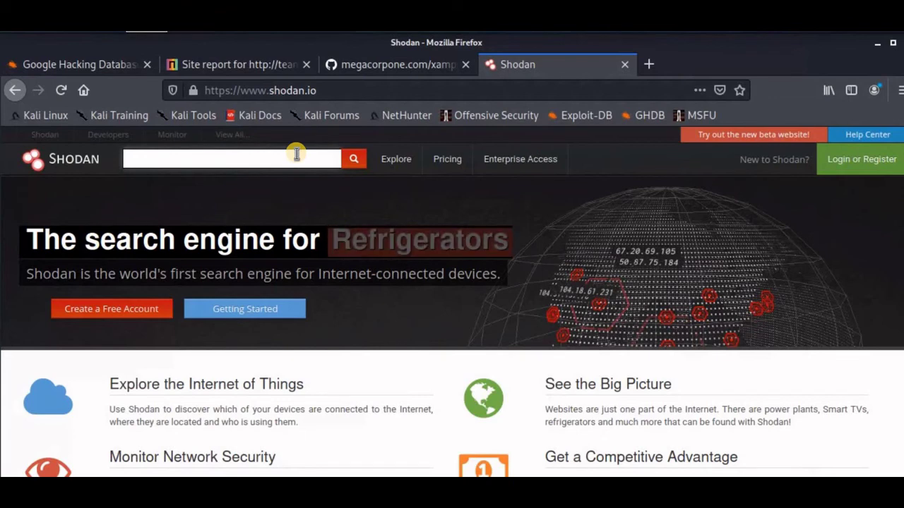
text(megacorpone.com)
key(Return)
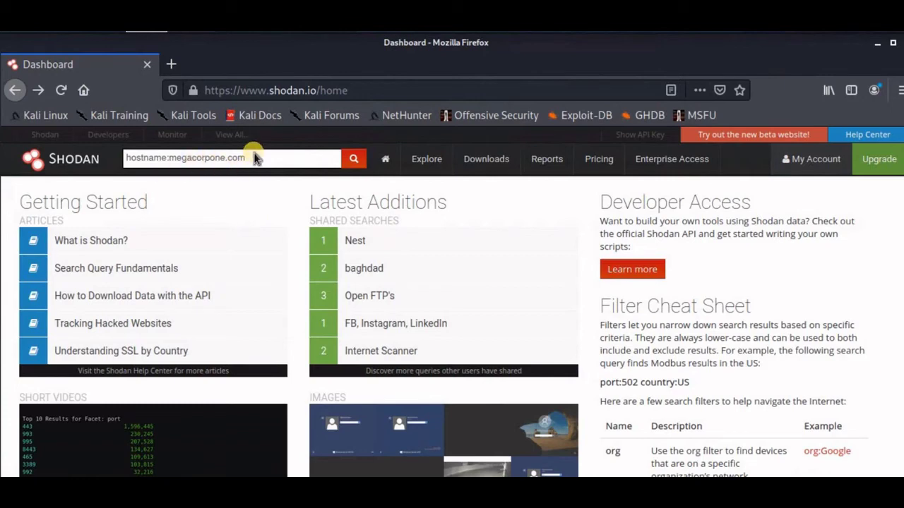
drag(137, 158, 283, 157)
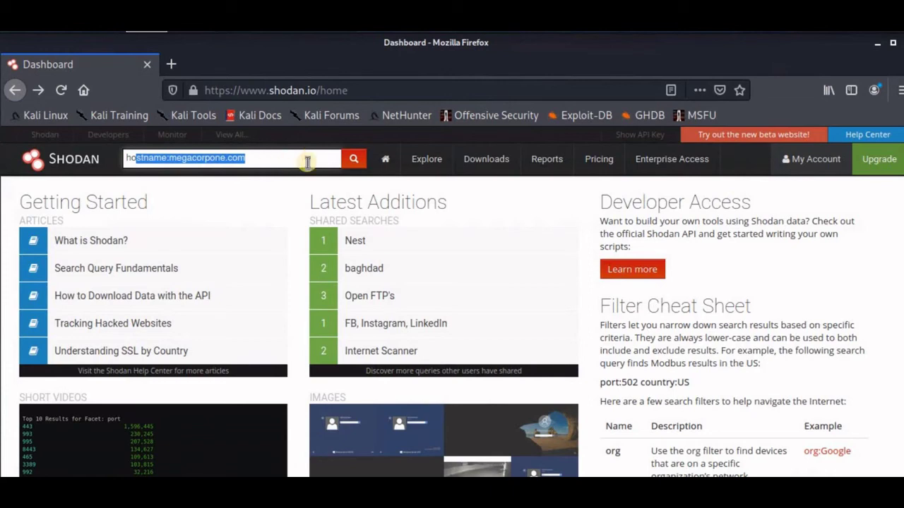
click(359, 161)
click(358, 161)
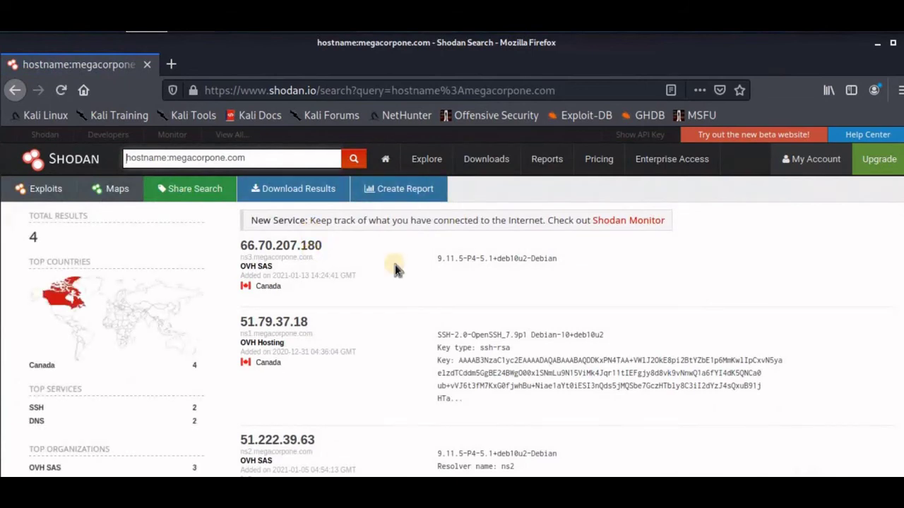
scroll(395, 267, down, 3)
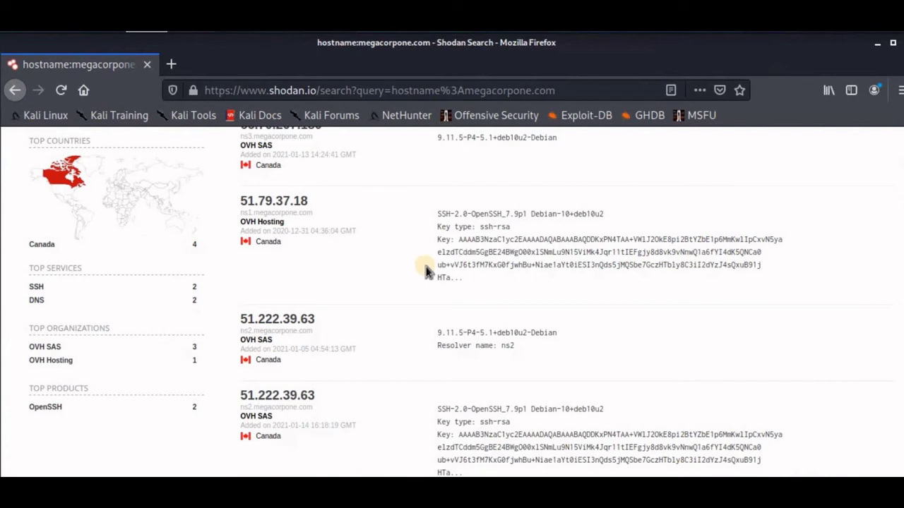
scroll(755, 290, down, 2)
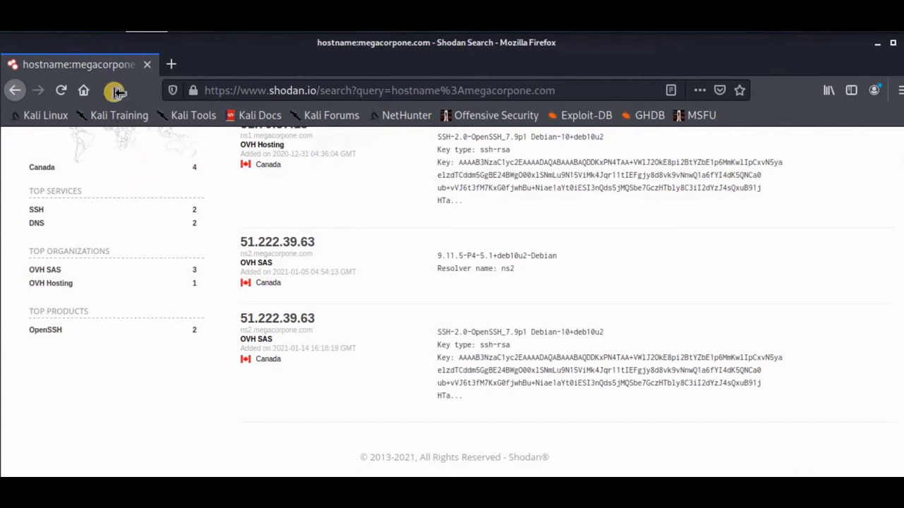
Narrow the megacorpone.com results to the SSH service and examine the first host's OpenSSH banner.
scroll(78, 332, up, 2)
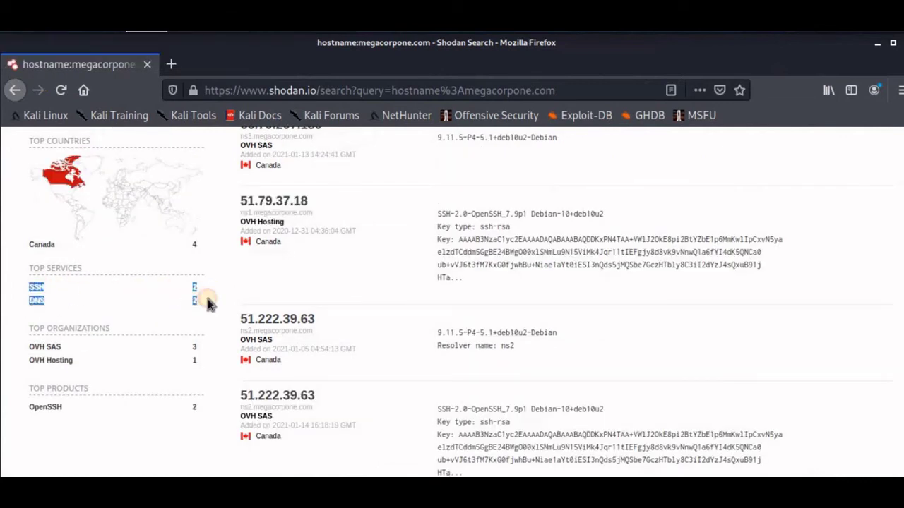
drag(205, 293, 43, 291)
click(40, 290)
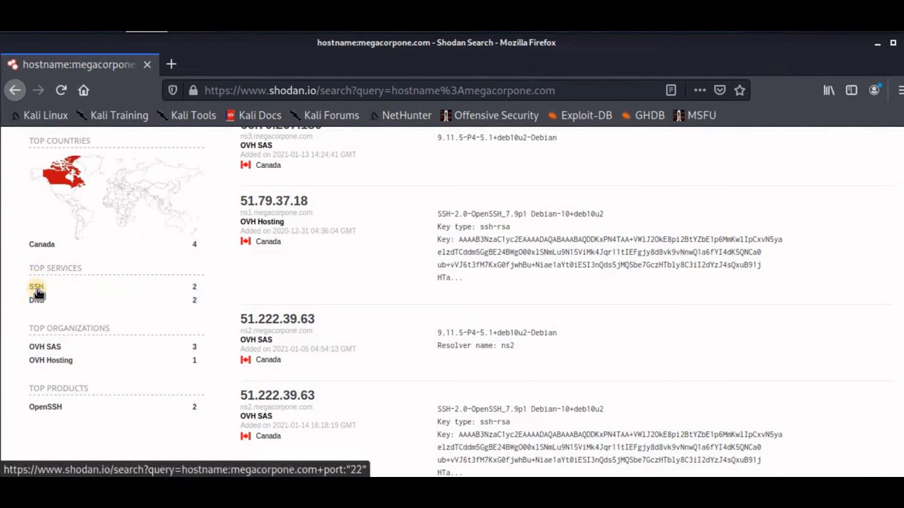
click(37, 289)
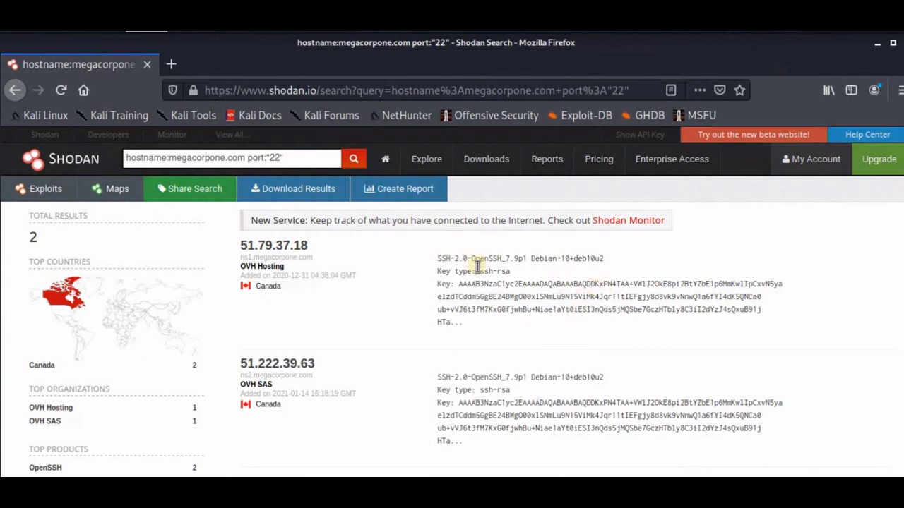
drag(440, 262, 492, 262)
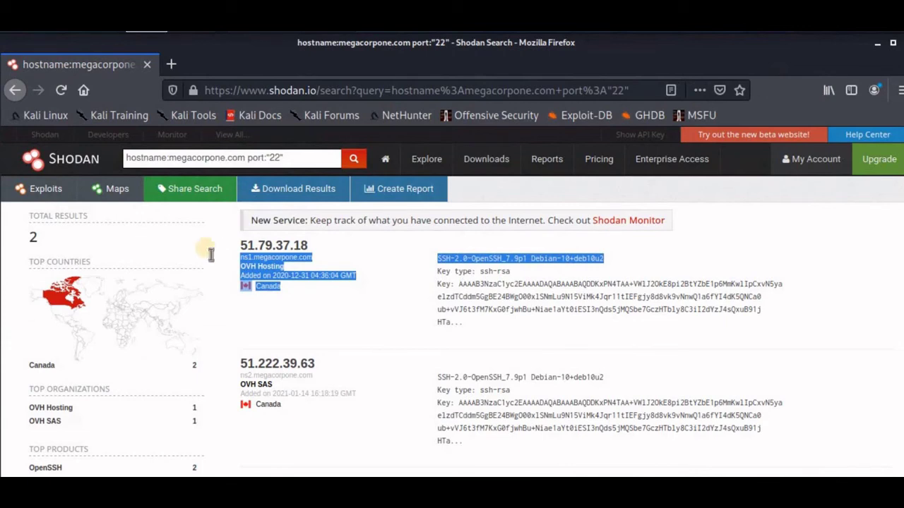
Open the details of host 51.79.37.18 to examine its ports and services, and look over the port 22 results filtered to OpenSSH.
click(291, 247)
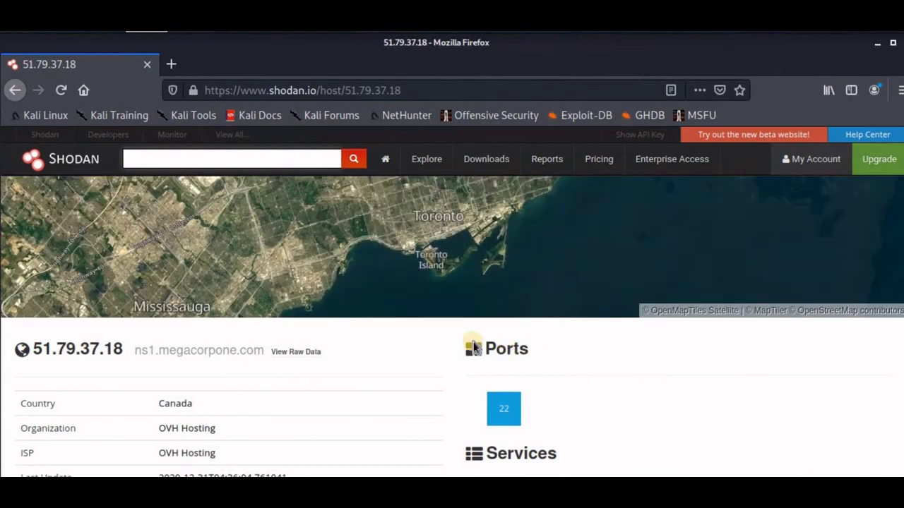
scroll(360, 263, down, 4)
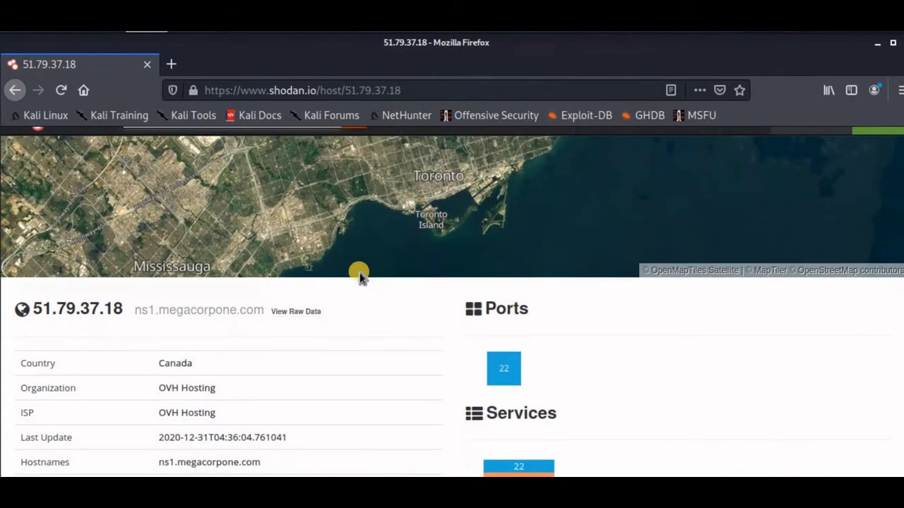
scroll(422, 278, up, 1)
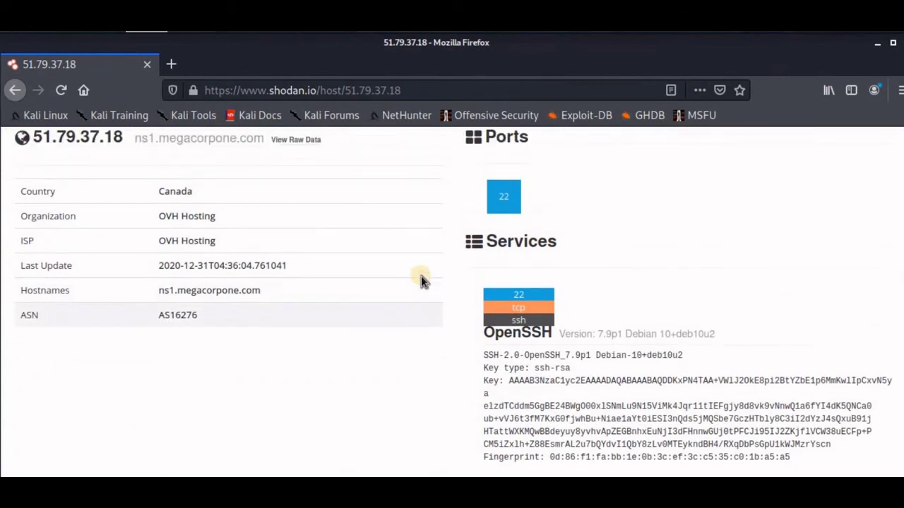
scroll(460, 262, down, 1)
scroll(494, 265, up, 3)
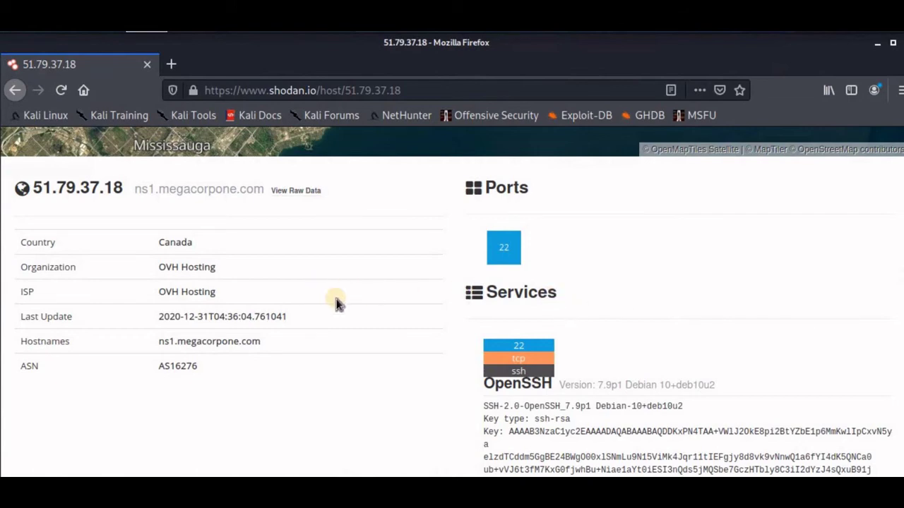
scroll(382, 278, down, 3)
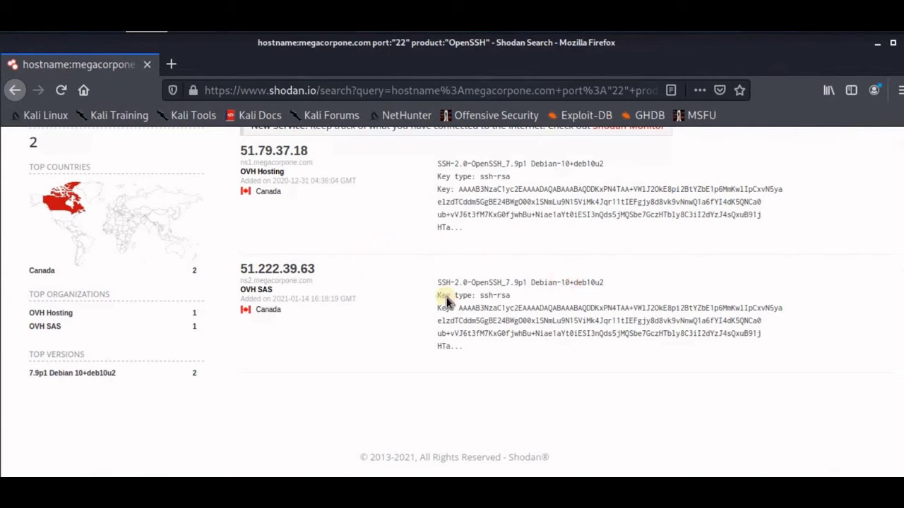
scroll(690, 370, up, 3)
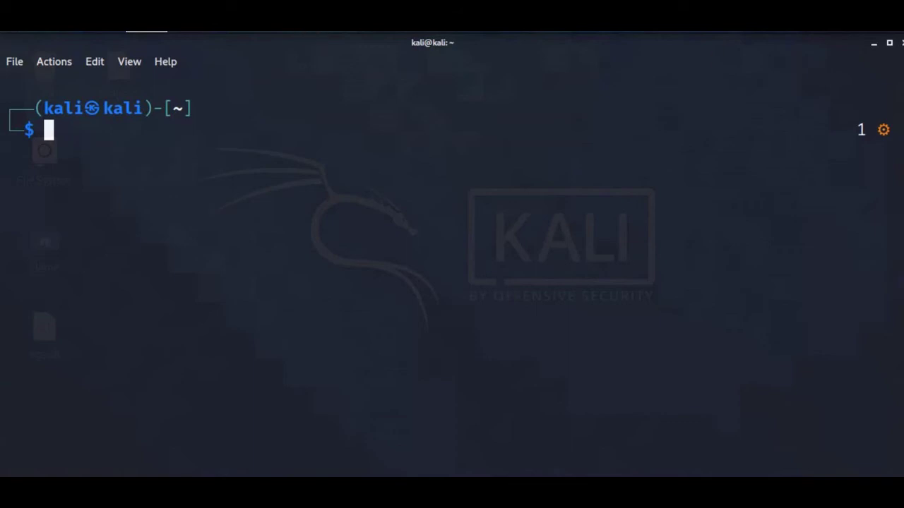
Switch back to Firefox and open securityheaders.com in a new tab.
click(374, 22)
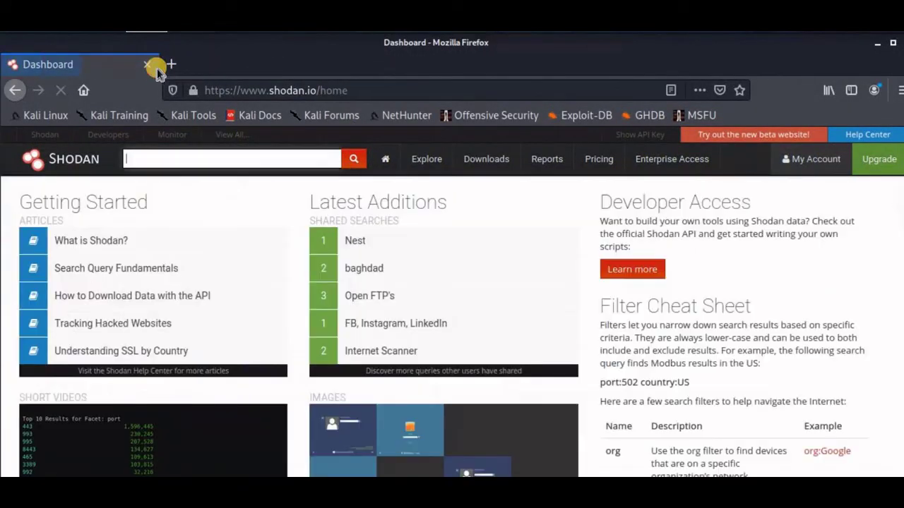
click(171, 64)
click(188, 91)
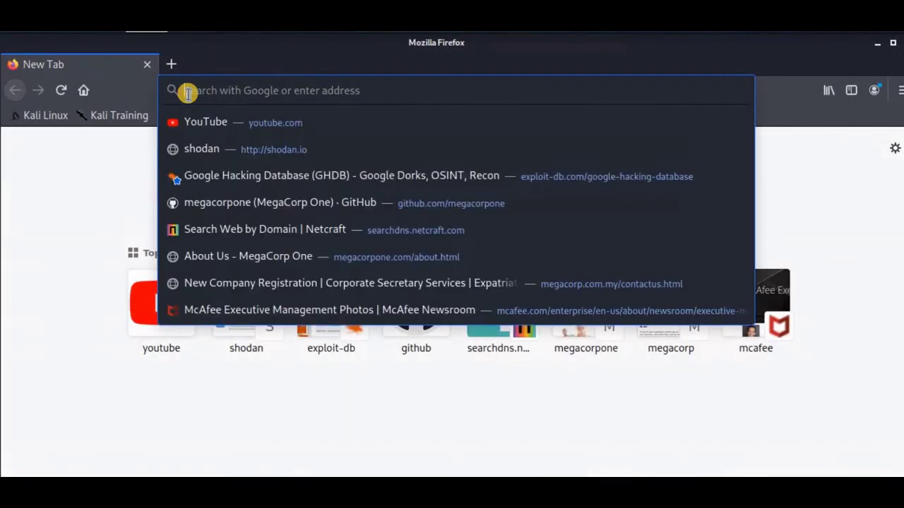
text(security)
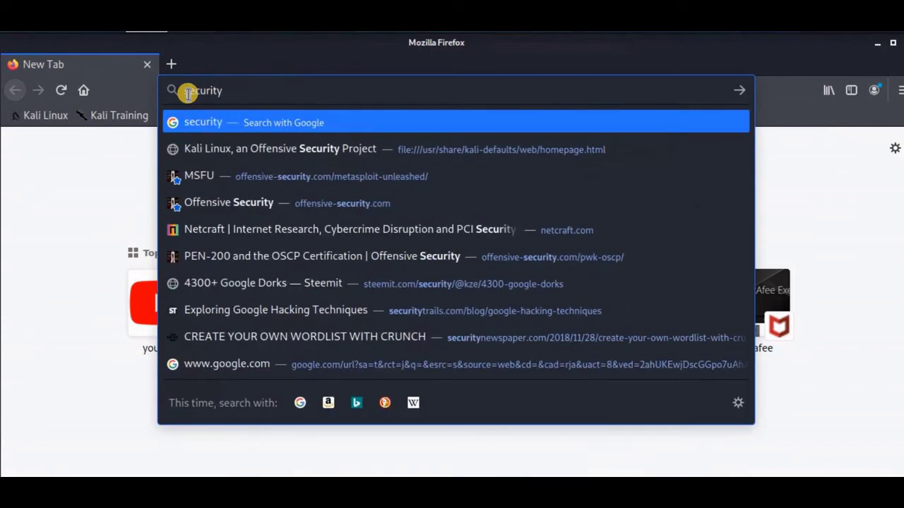
text(hea)
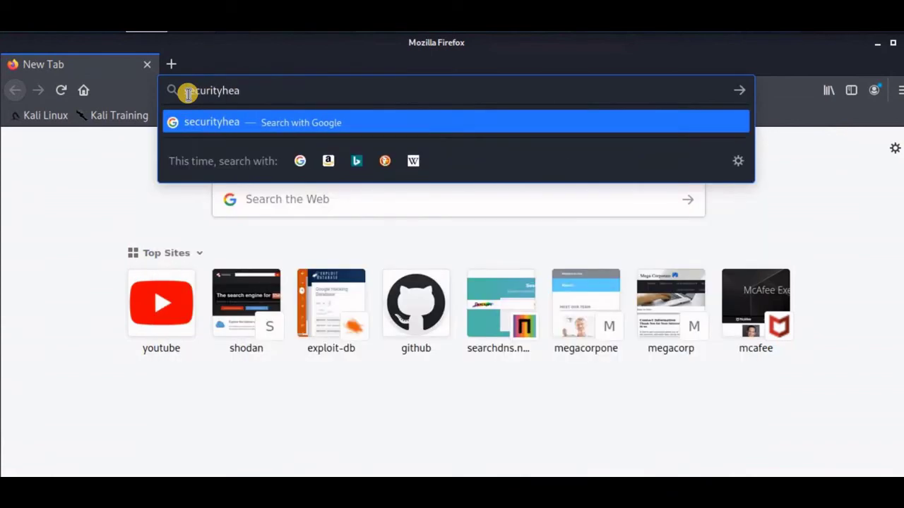
text(ders.com)
key(Return)
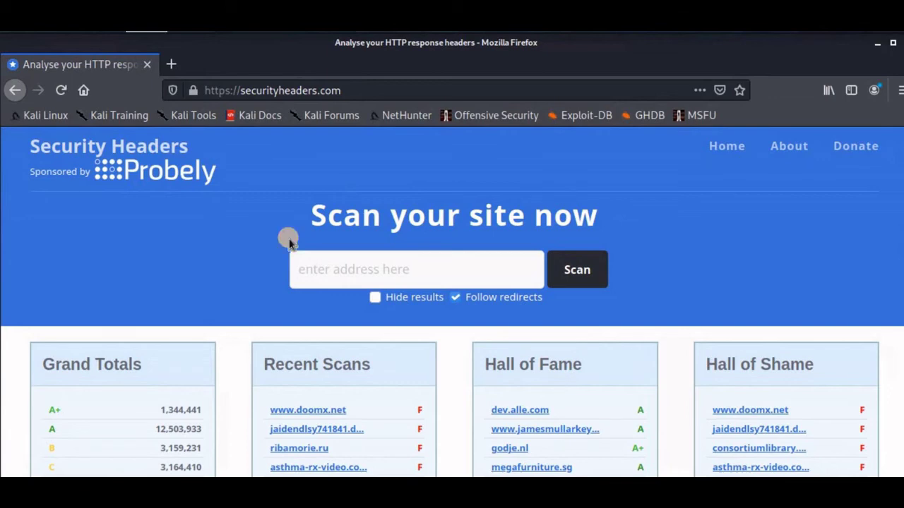
click(347, 264)
text(ww)
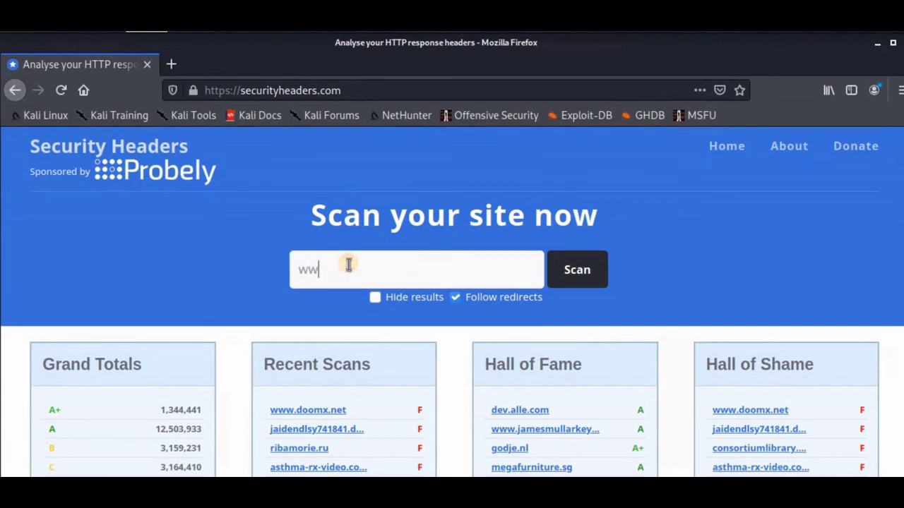
text(w.microsoft.com)
key(Return)
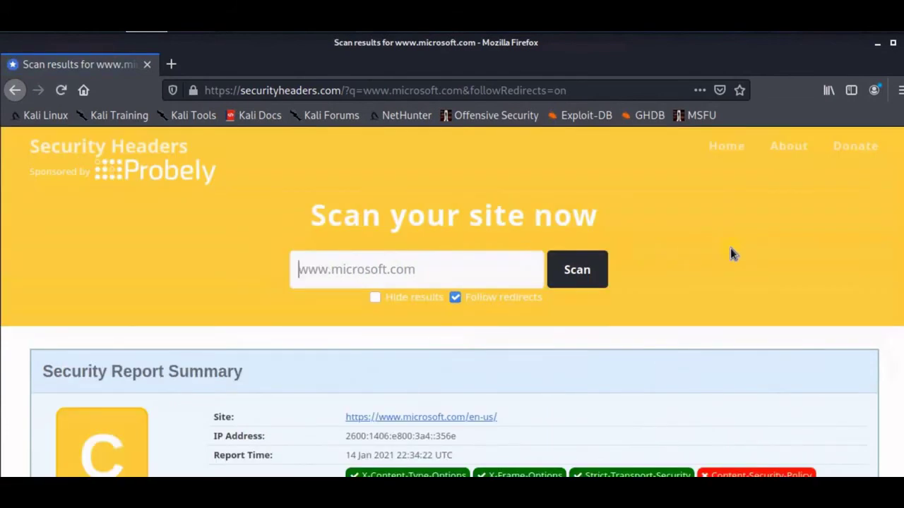
scroll(729, 247, down, 1)
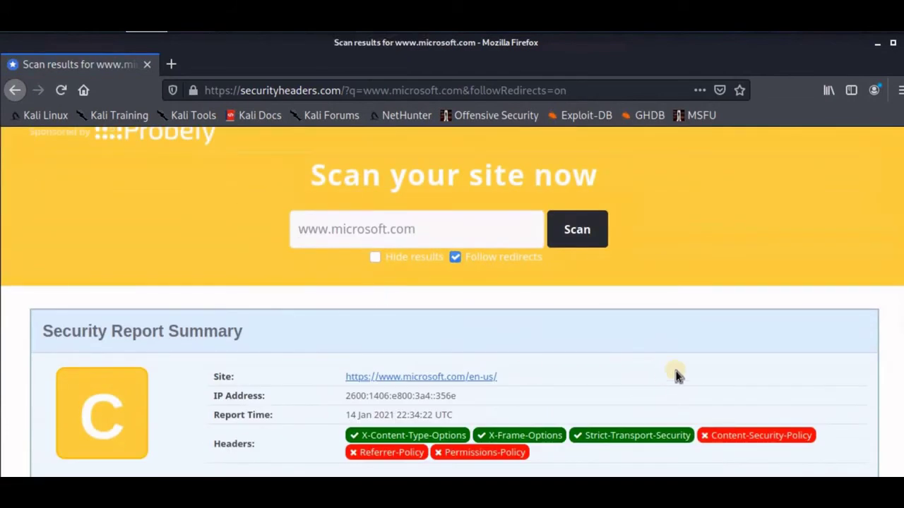
scroll(706, 367, down, 3)
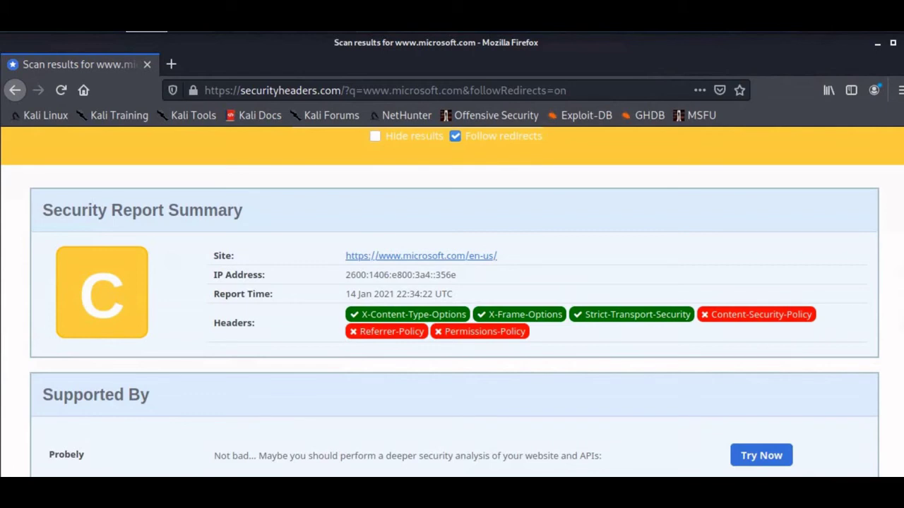
Return to Firefox and open ssllabs.com/ssltest in a new tab.
click(61, 44)
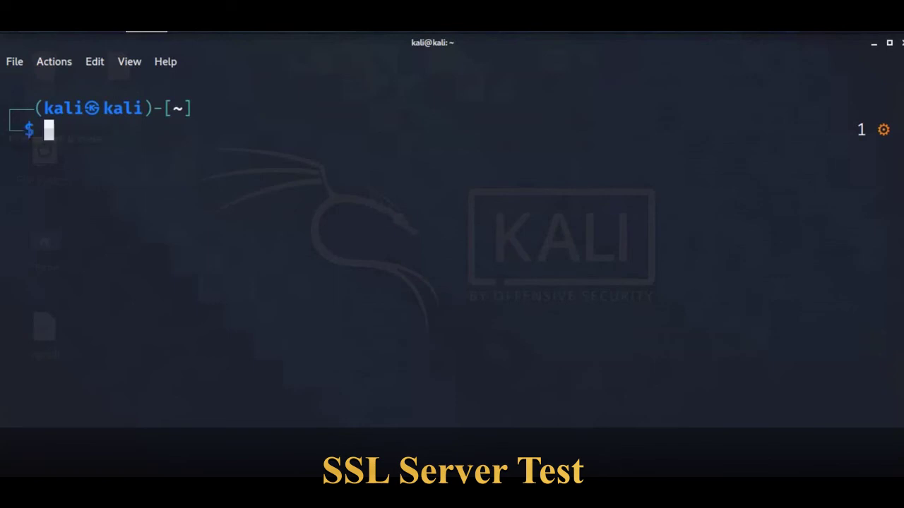
key(alt+Tab)
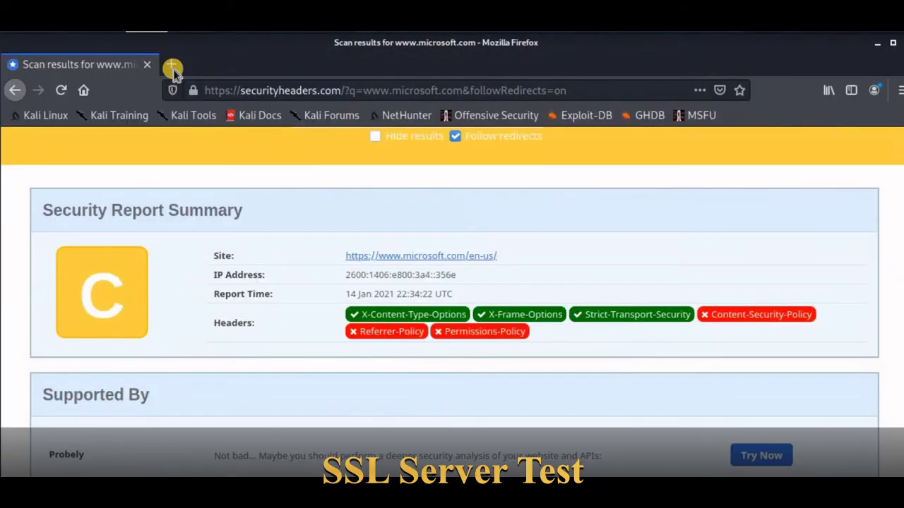
click(169, 64)
text(ssl)
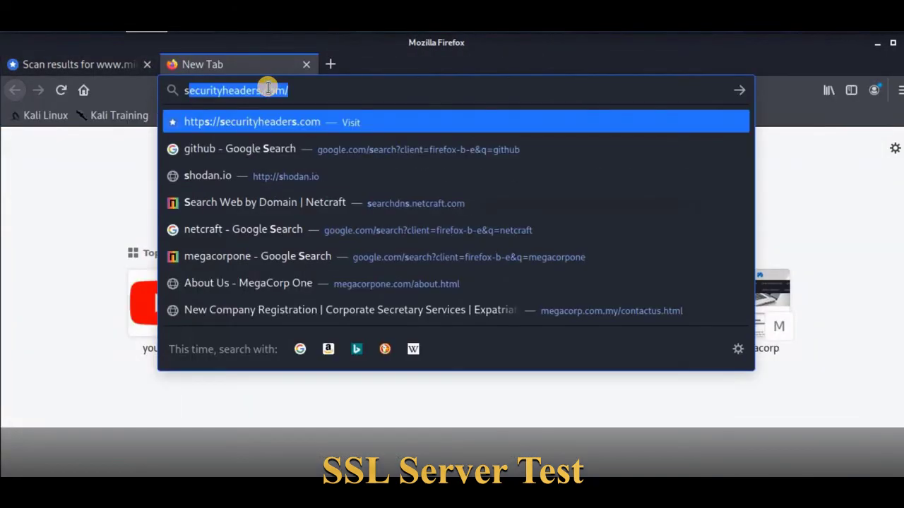
text(labs.com/ssltest)
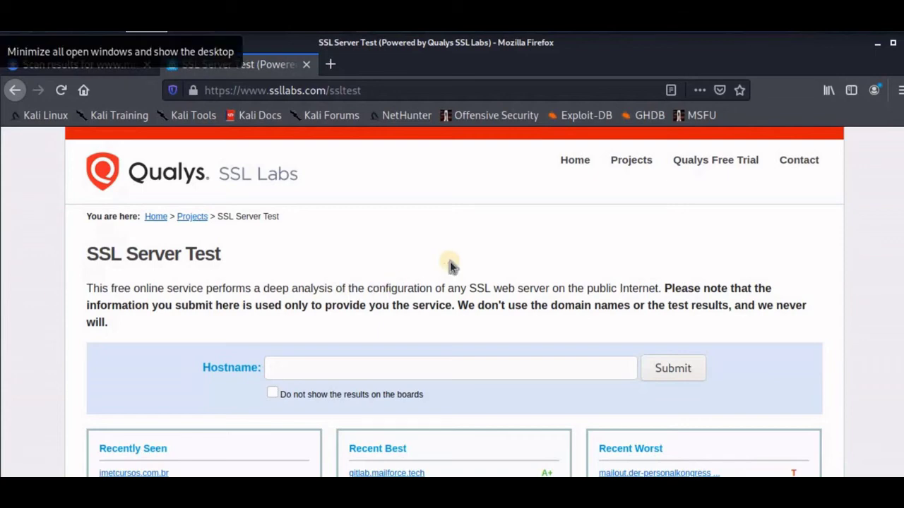
click(421, 369)
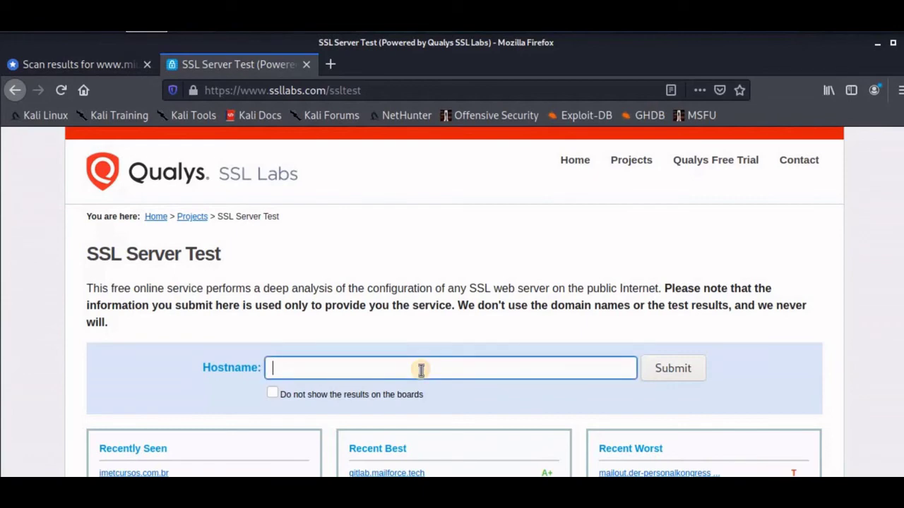
text(m)
key(BackSpace)
text(www.megacorpon)
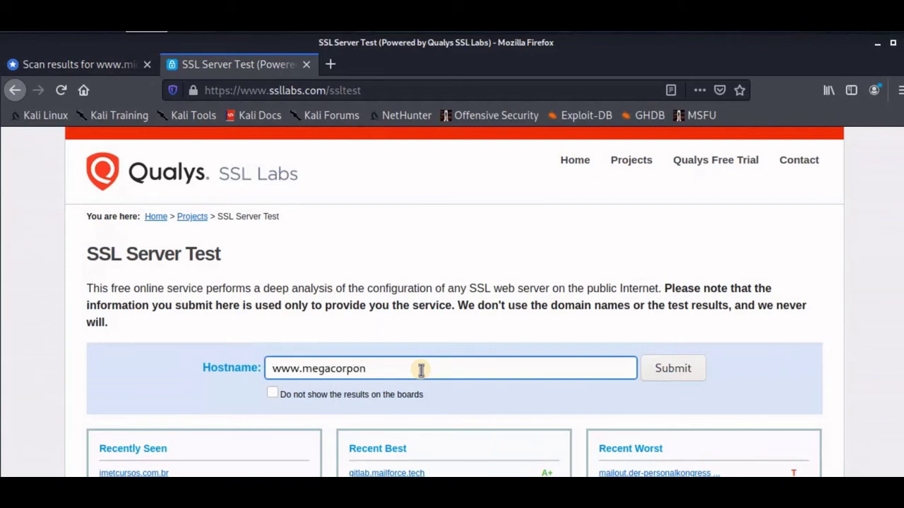
text(e.com)
key(Return)
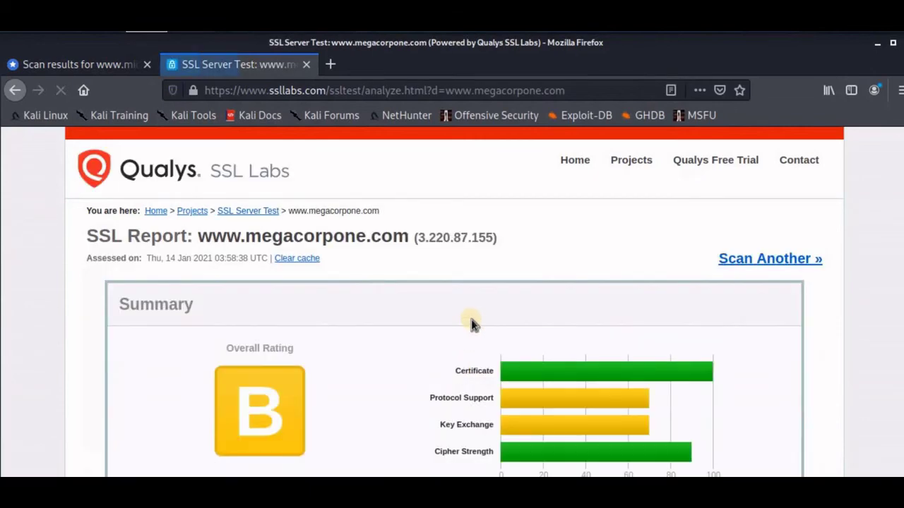
Review the SSL report's overall rating and examine the warnings about Diffie-Hellman key exchange and the RC4 cipher.
scroll(452, 303, down, 4)
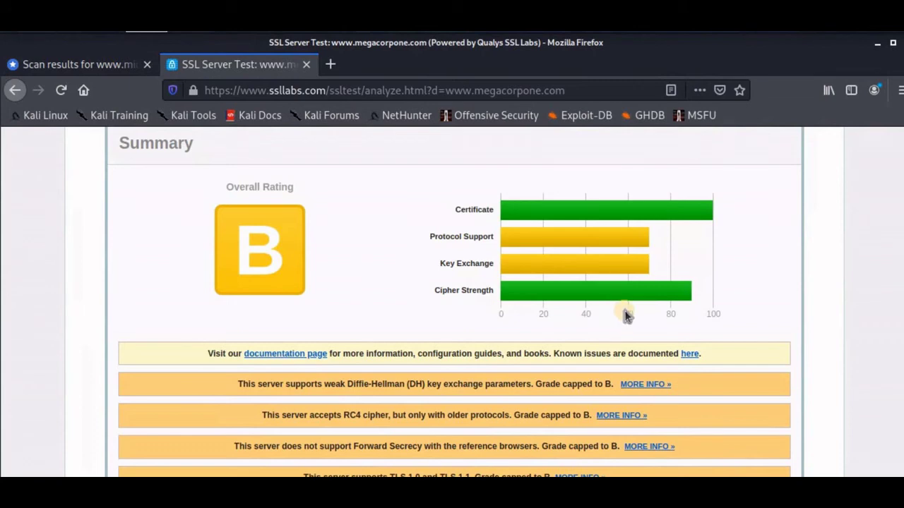
scroll(474, 274, up, 1)
scroll(474, 274, down, 3)
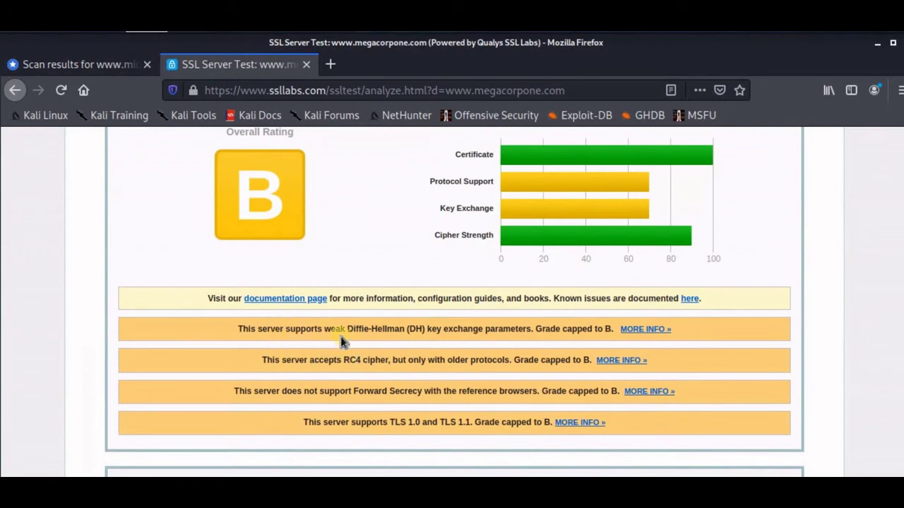
drag(330, 330, 237, 331)
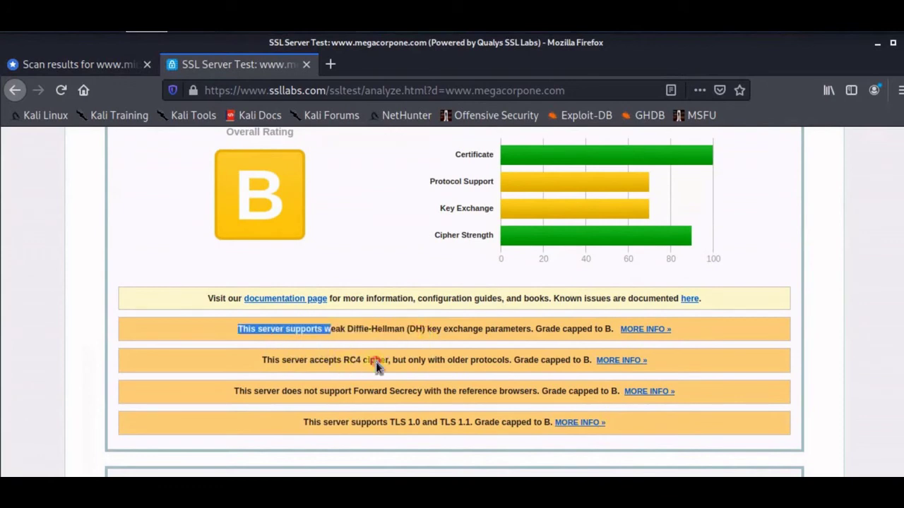
drag(389, 360, 344, 360)
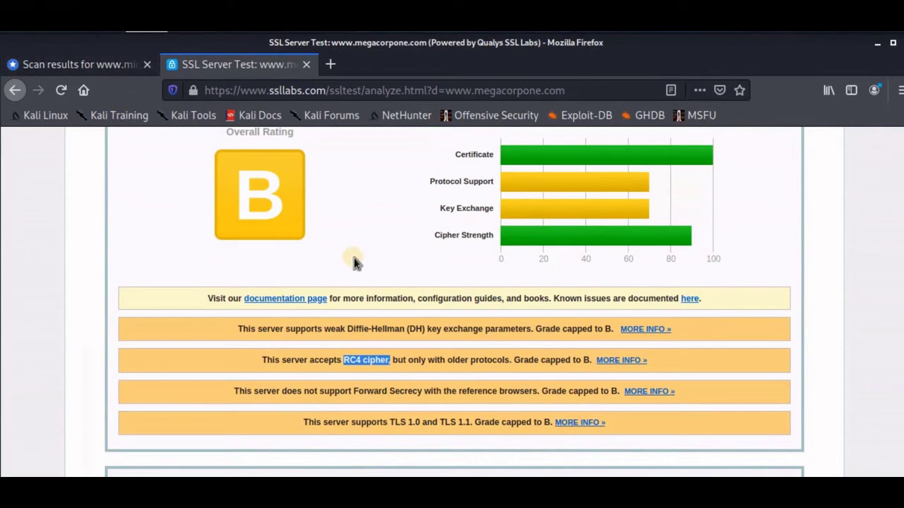
click(366, 297)
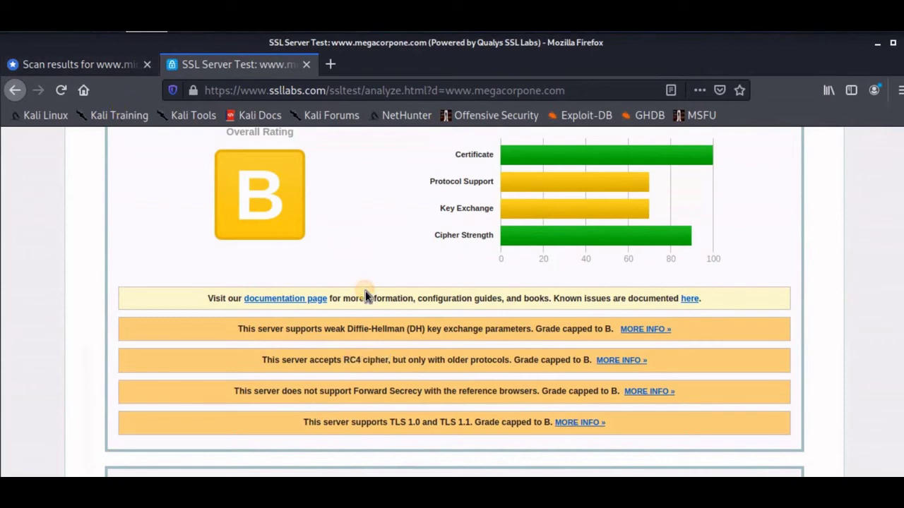
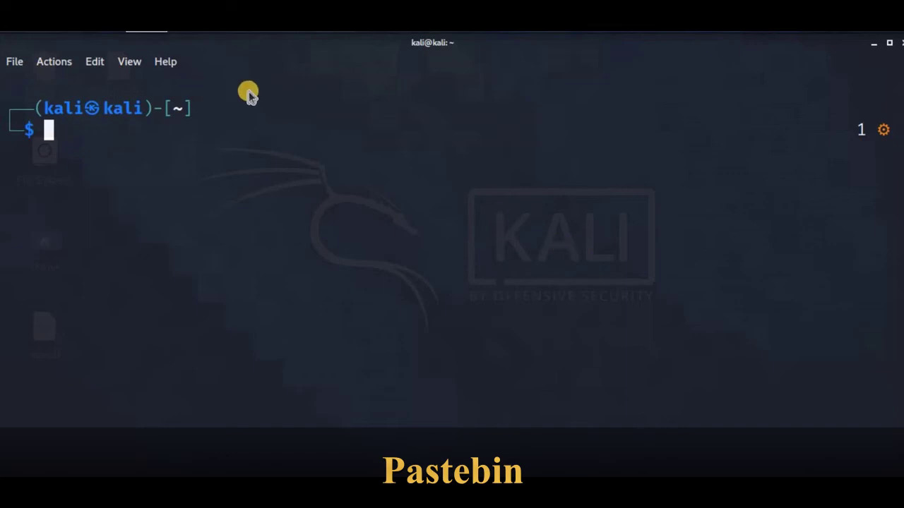
Switch from the terminal to Firefox and open a new browser tab.
click(167, 28)
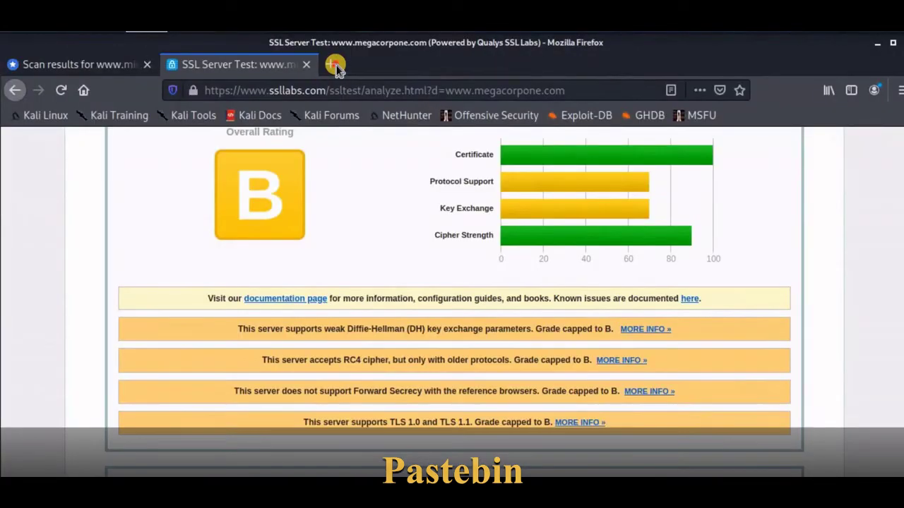
click(336, 64)
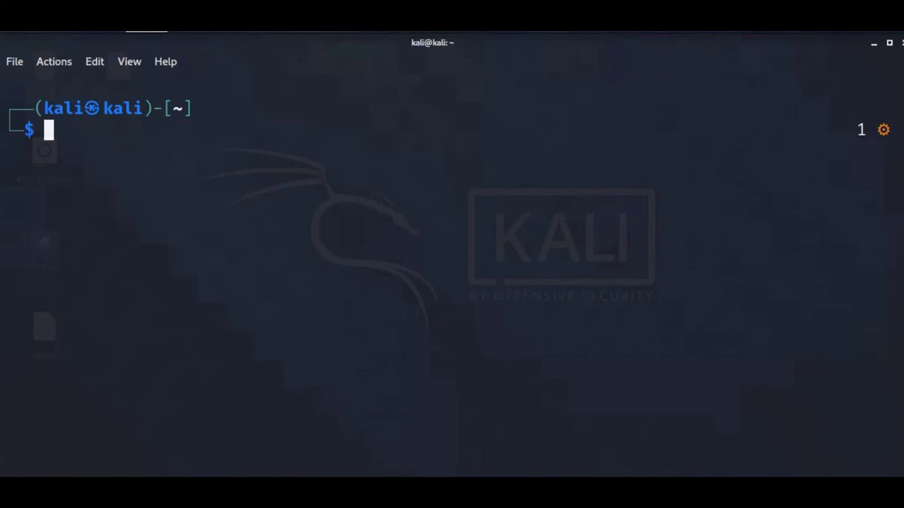
Try to run theharvester in the terminal for the domain megacorpone.com with google as the data source.
text(theharvester )
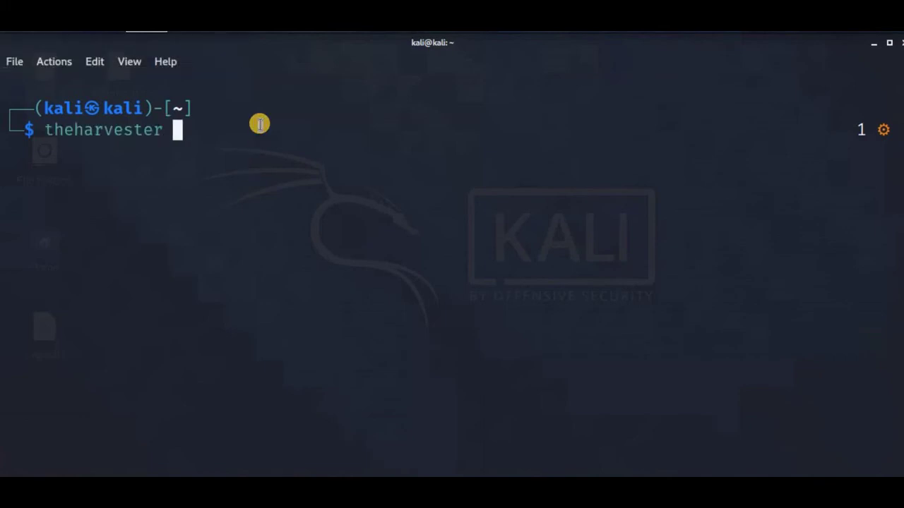
text(-d )
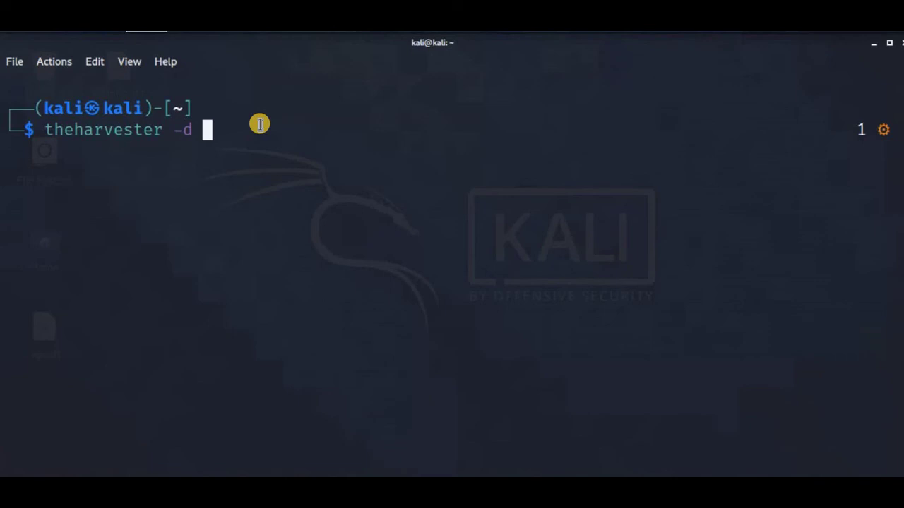
text(megacorpone.com -b google)
key(Return)
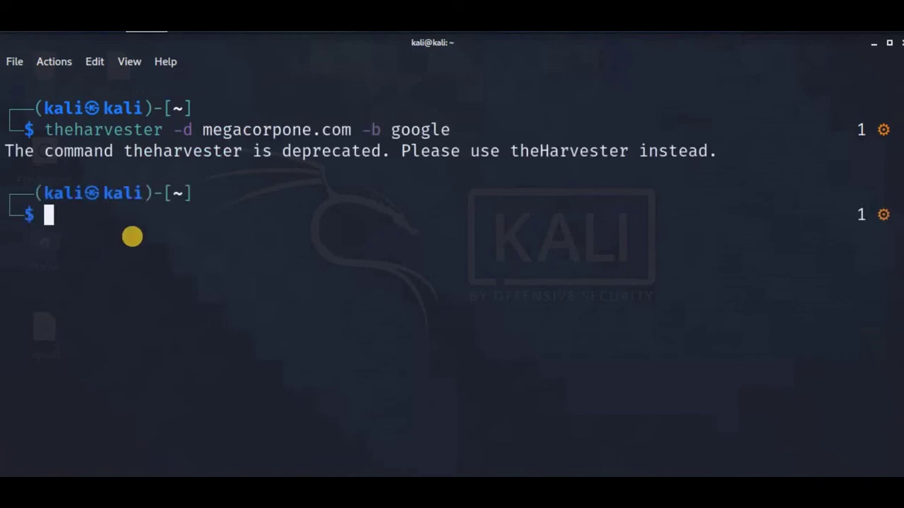
Correct the previous command's name to theHarvester and run it for megacorpone.com with google as the data source.
key(Up)
key(Left)
key(Left)
key(Left)
key(Left)
key(Left)
key(Left)
key(Left)
key(Left)
key(Left)
key(Left)
key(Left)
key(Left)
key(Left)
key(Left)
key(Left)
key(Left)
key(Left)
key(Left)
key(Left)
key(Left)
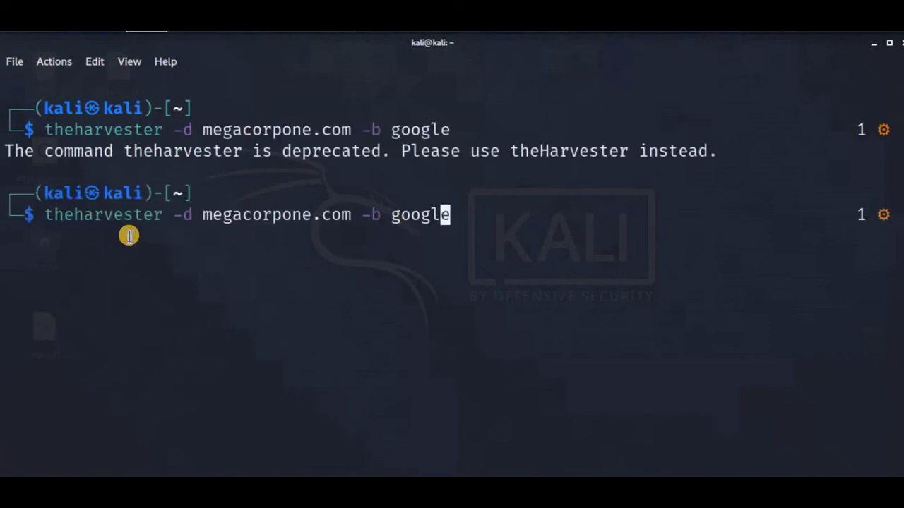
key(Left)
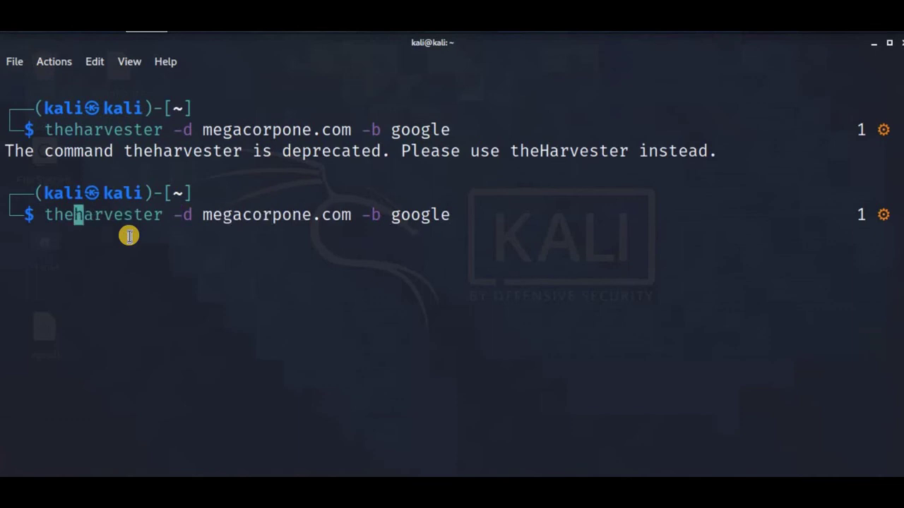
key(Delete)
text(H)
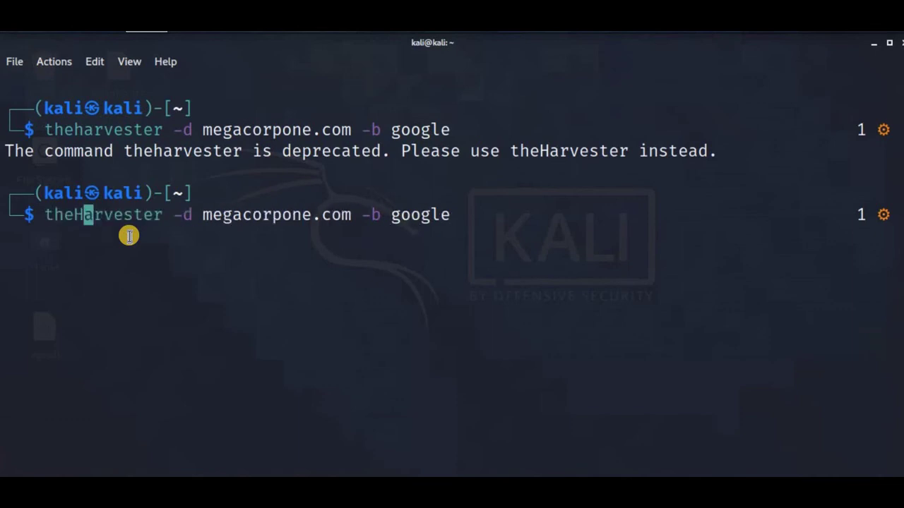
key(Right)
key(Right)
key(Right)
key(Right)
key(Right)
key(Right)
key(Right)
key(Right)
key(Right)
key(Right)
key(Right)
key(Right)
key(Right)
key(Right)
key(Right)
key(Right)
key(Right)
key(Right)
key(Right)
key(Right)
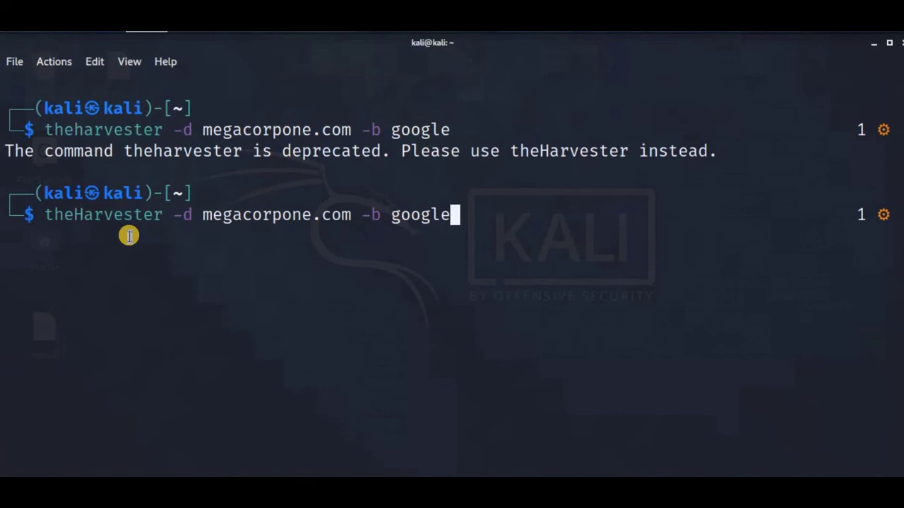
key(Return)
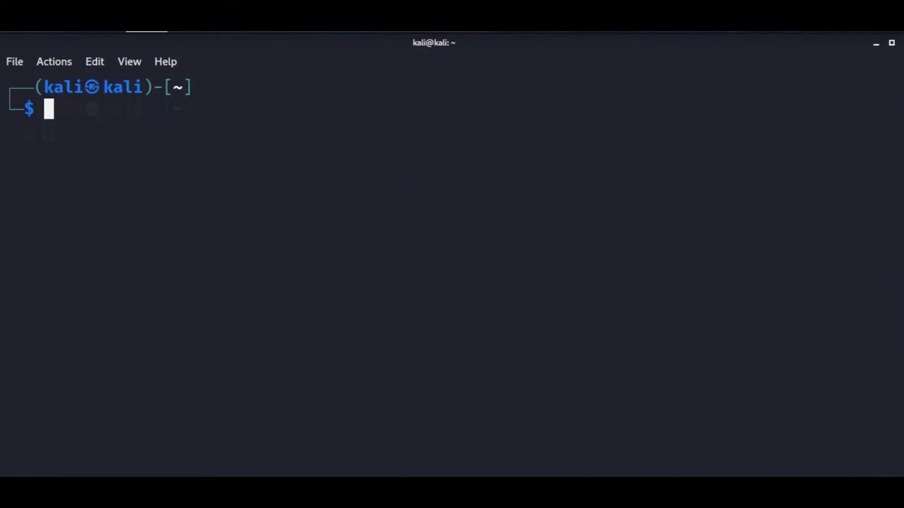
Decompress the wordlist /usr/share/wordlists/rockyou.txt.gz using sudo gunzip.
text(sudo  gunzip /usr/share/wo)
key(Tab)
text(r)
key(Tab)
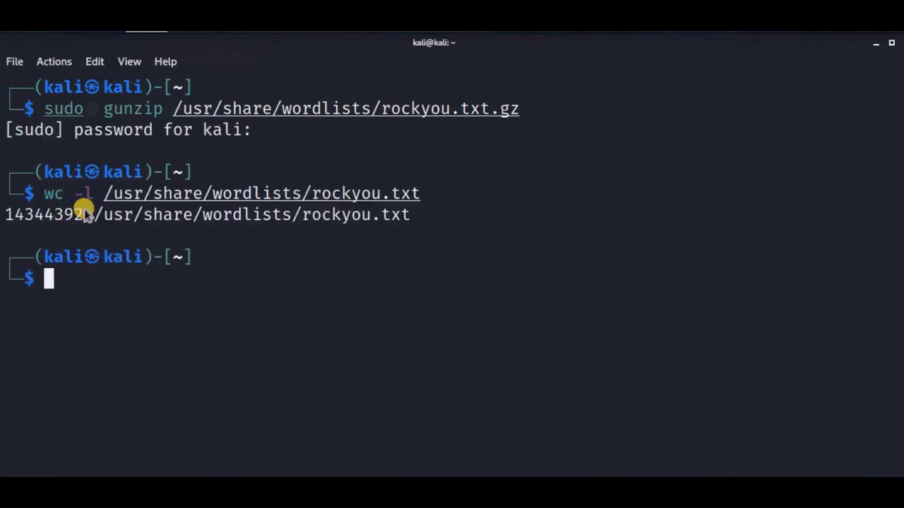
Highlight the line count of rockyou.txt in the wc -l output to examine it, and clear the selection.
double_click(14, 215)
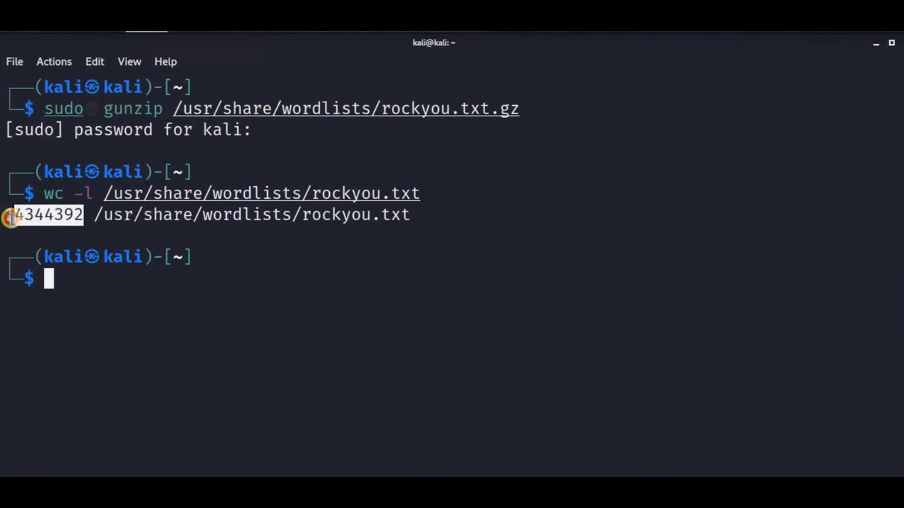
click(487, 269)
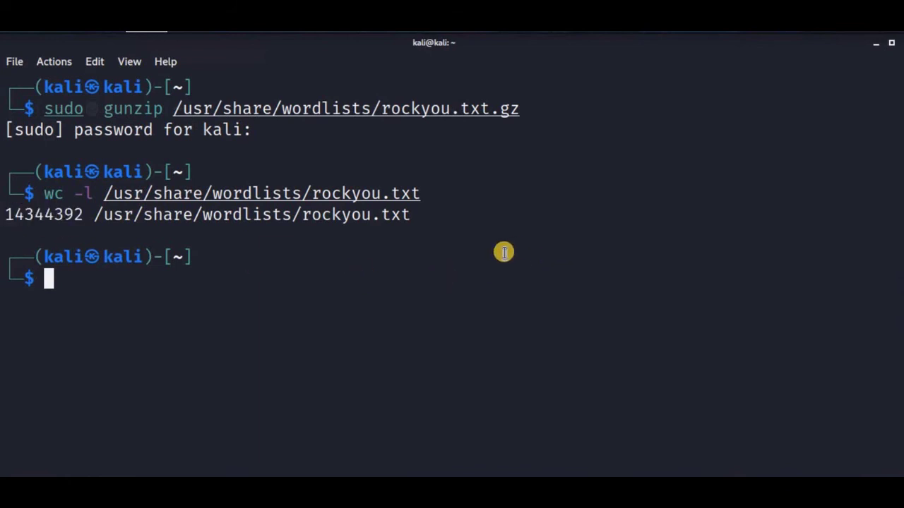
double_click(12, 215)
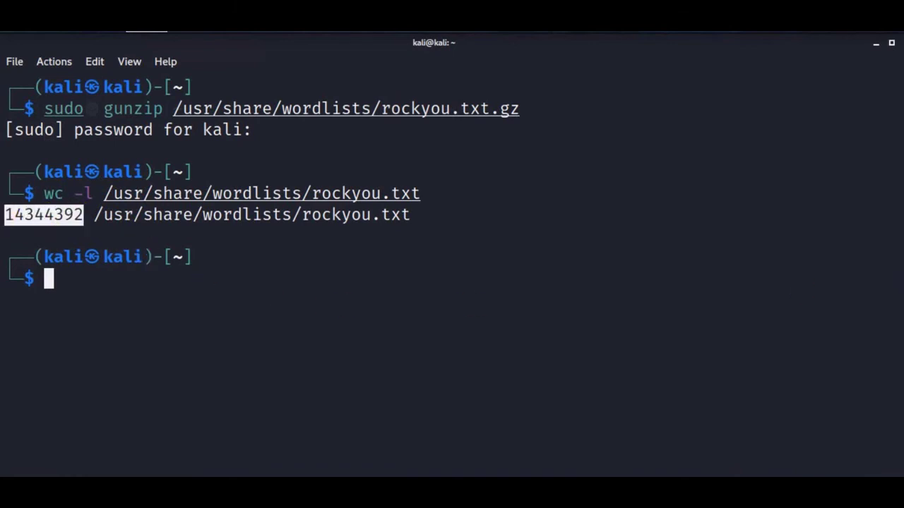
key(Escape)
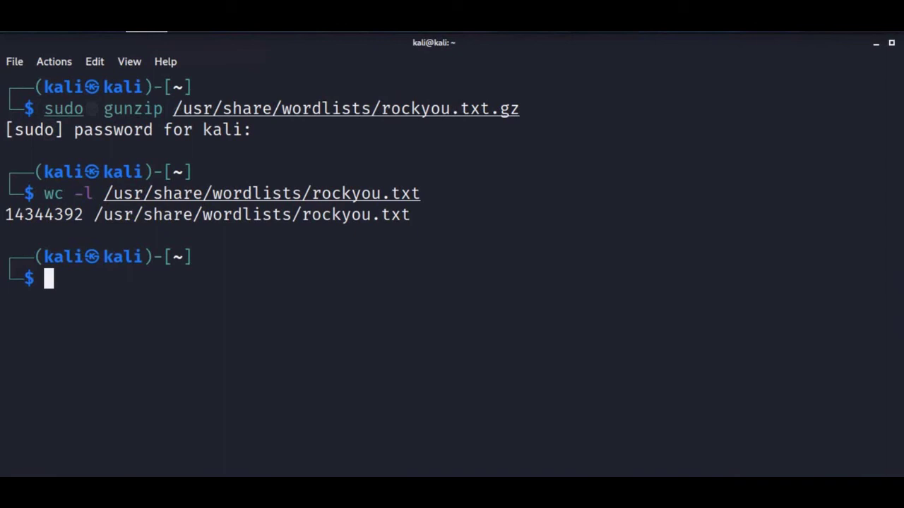
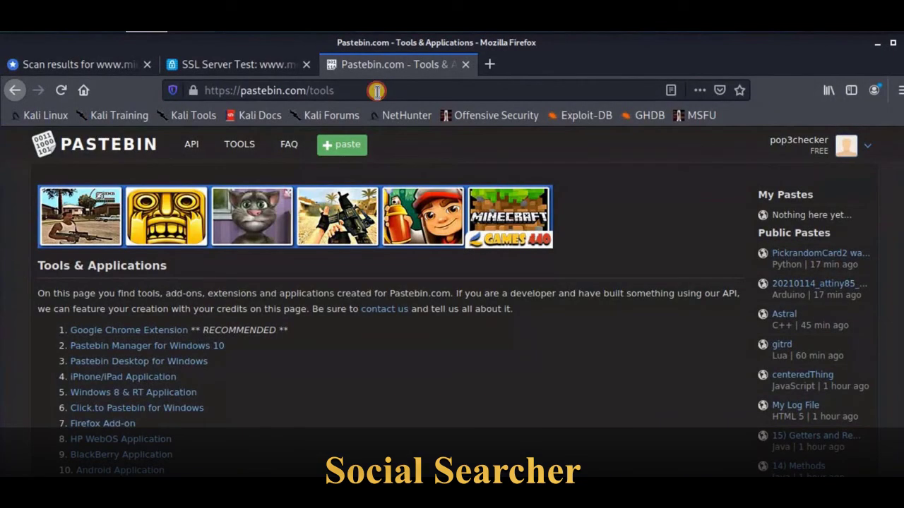
Open social-searcher.com in the Firefox tab showing the Pastebin tools page.
click(376, 91)
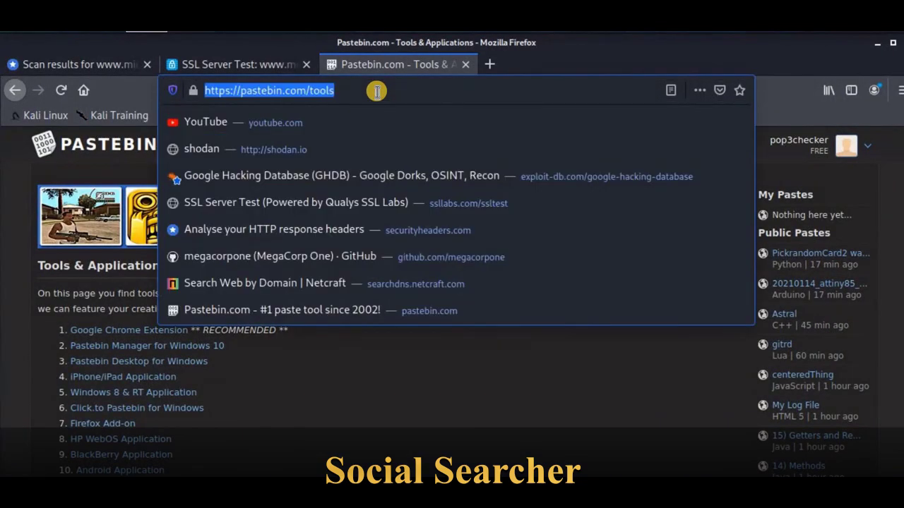
text(social)
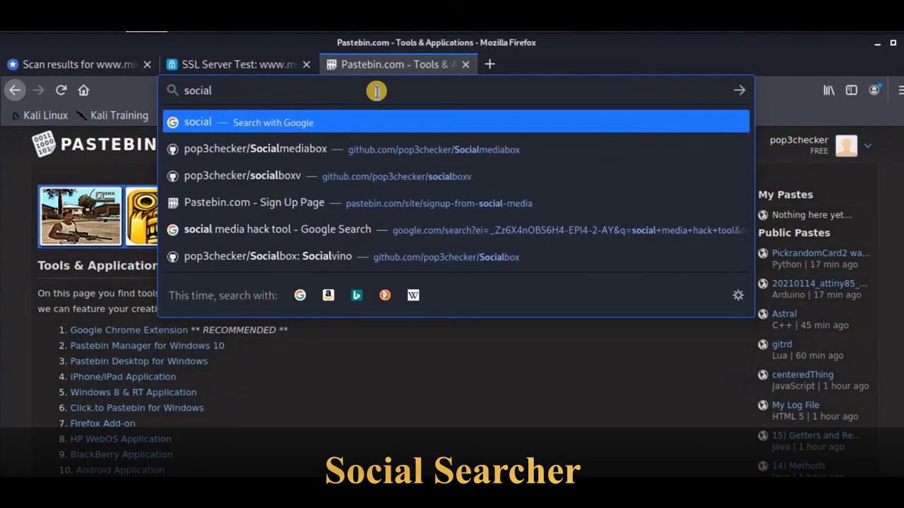
text(-searcher.)
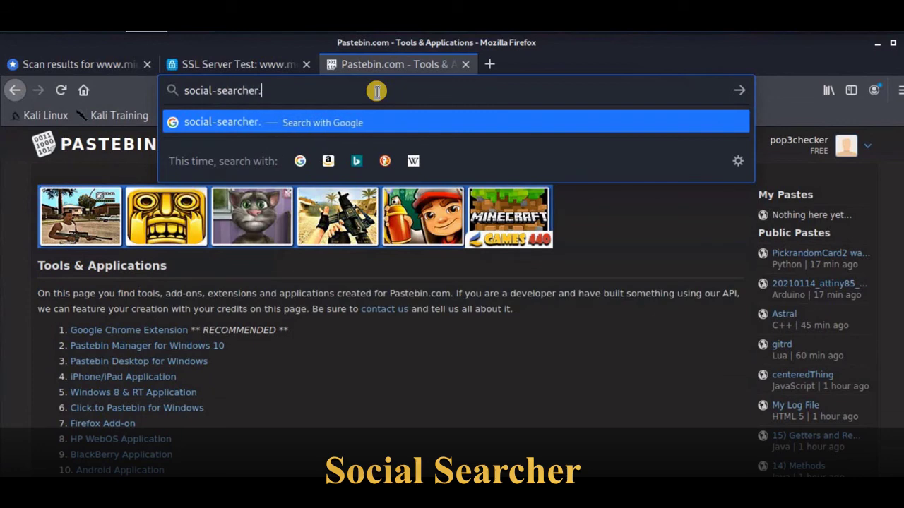
key(ctrl+Return)
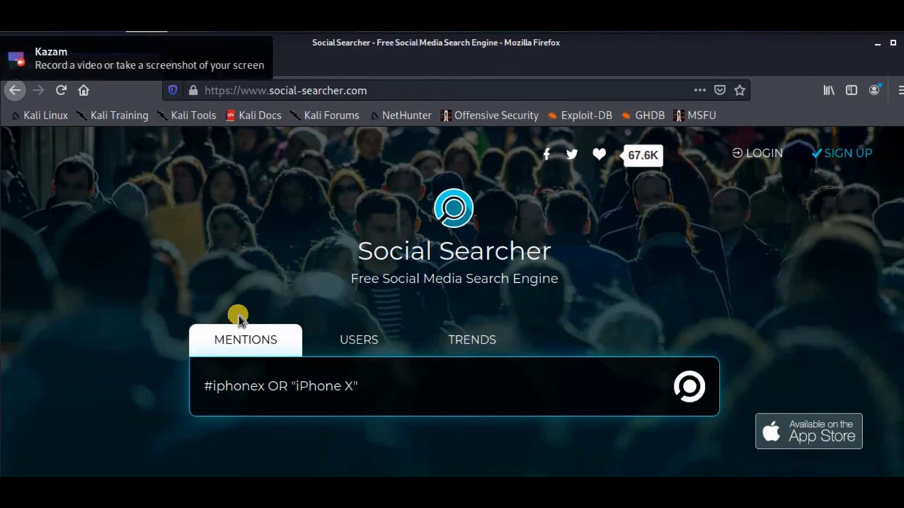
Search Social Searcher mentions for megacorpone.com and look through the resulting posts.
click(296, 382)
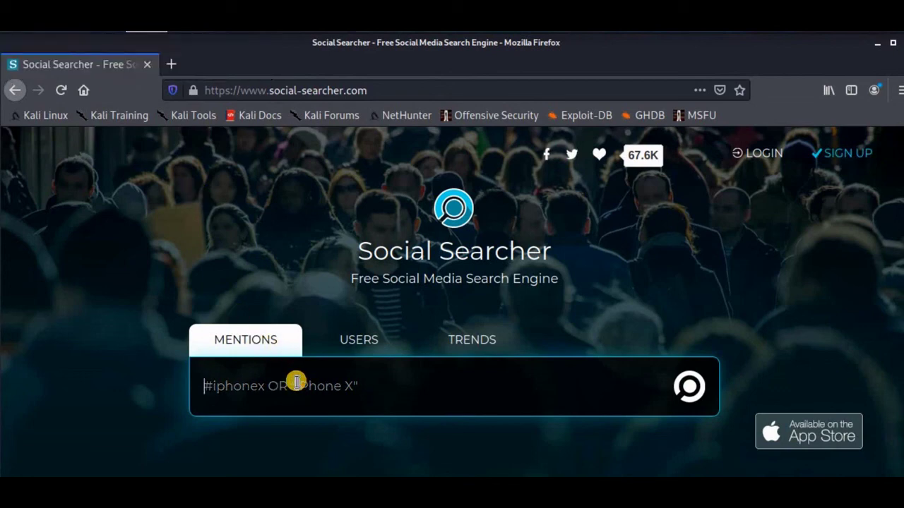
text(megacorpo)
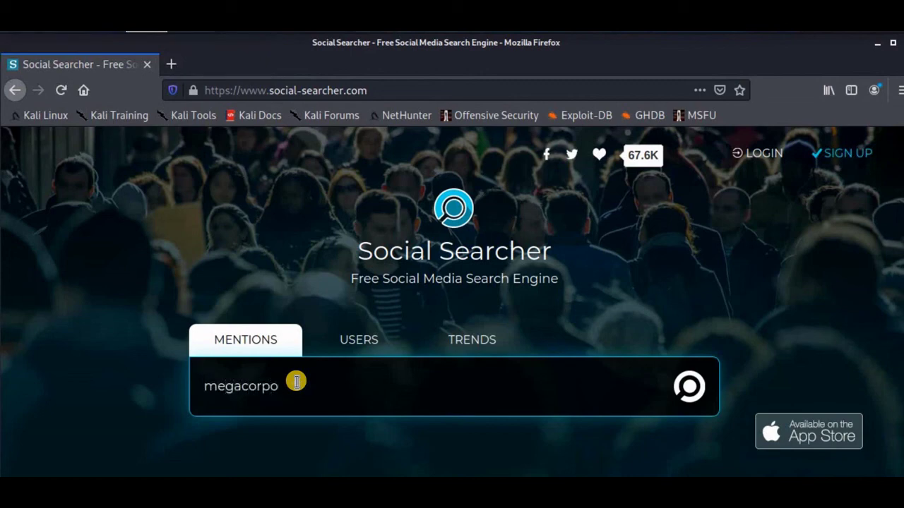
text(ne.com)
key(Return)
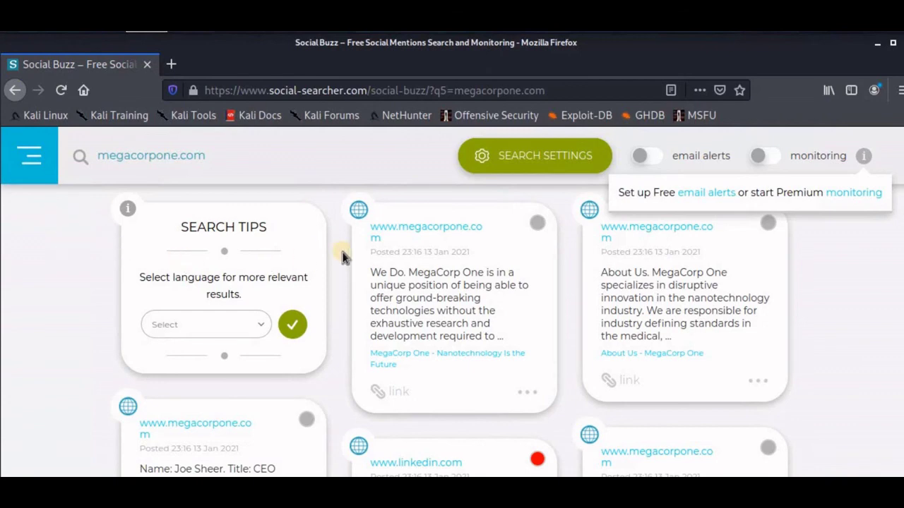
scroll(472, 269, down, 3)
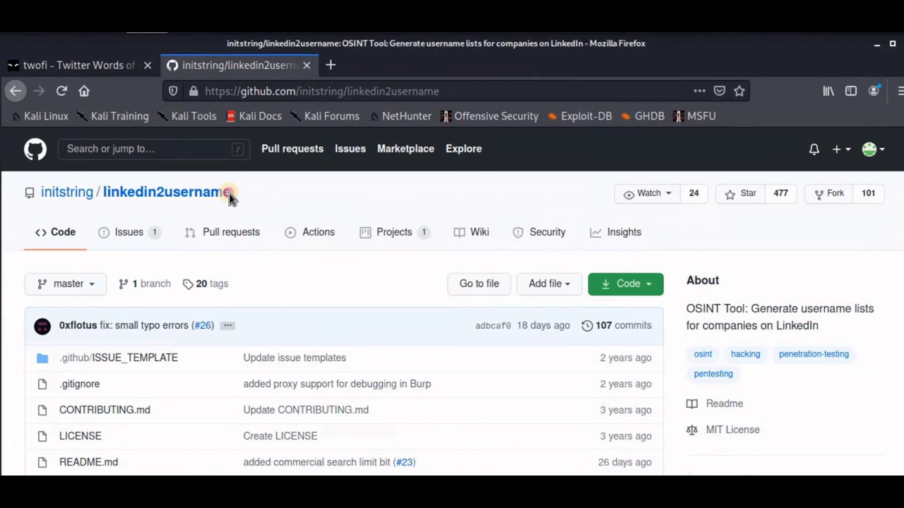
Highlight the linkedin2username repository name on GitHub and look over the repository page.
drag(229, 198, 104, 192)
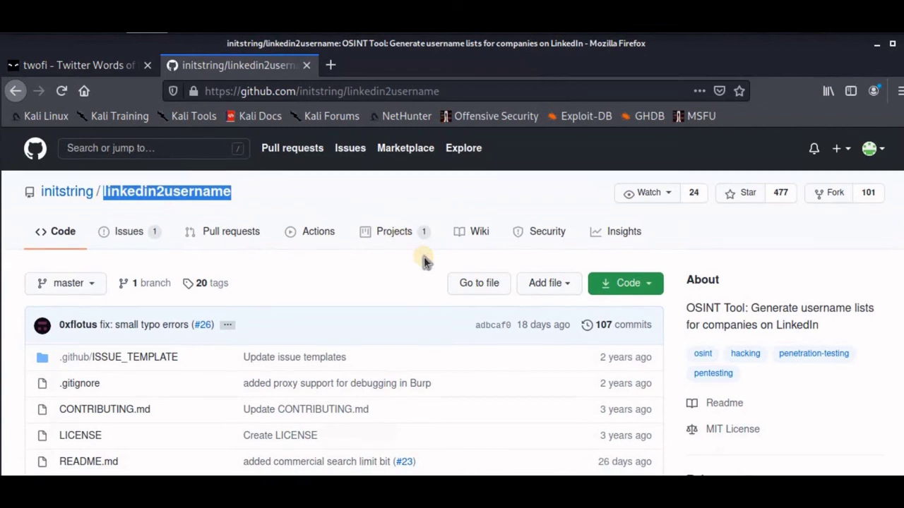
scroll(426, 262, down, 2)
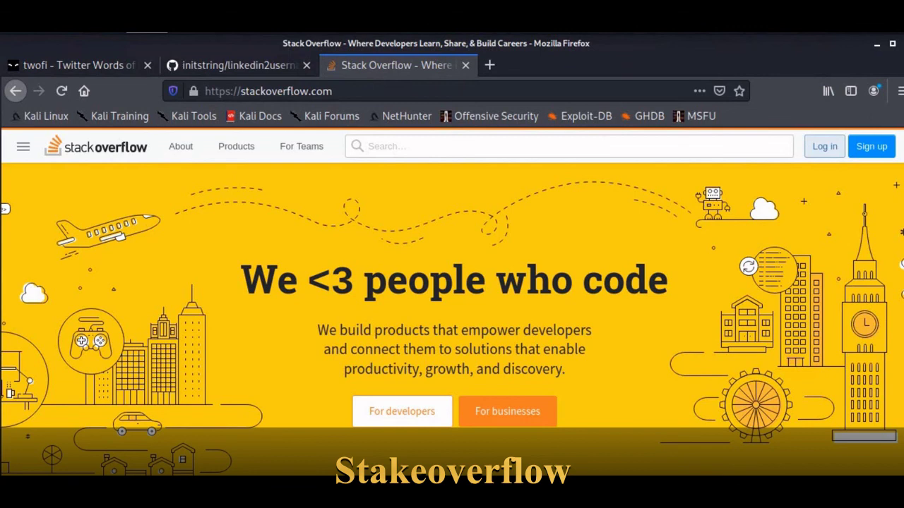
Look over the Stack Overflow homepage, including its section for developers.
scroll(727, 381, down, 3)
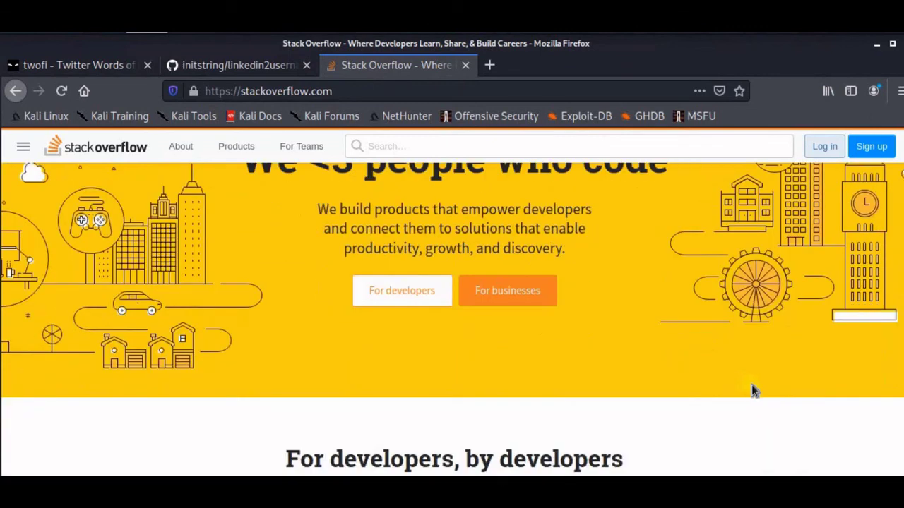
scroll(763, 384, down, 2)
scroll(770, 383, up, 1)
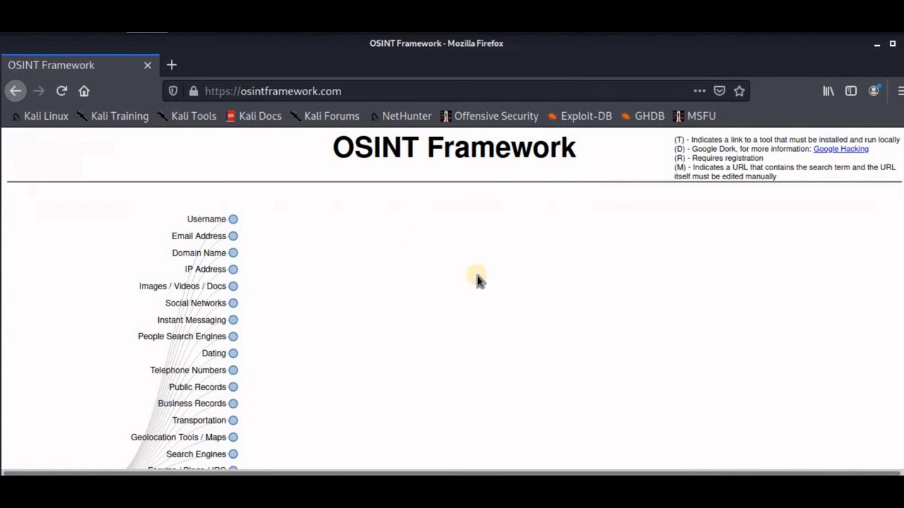
Expand the Language Translation category in the OSINT Framework tree and its Pictures branch to view the listed tools.
scroll(476, 275, down, 3)
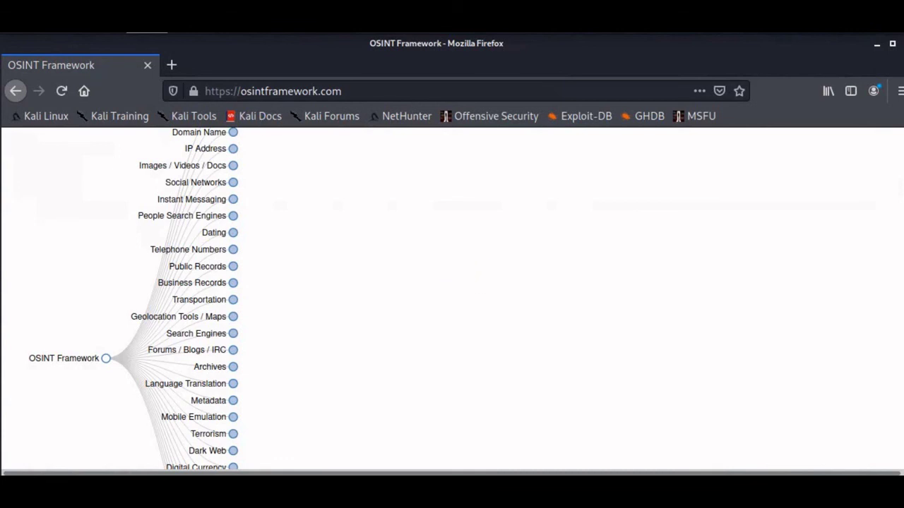
click(233, 384)
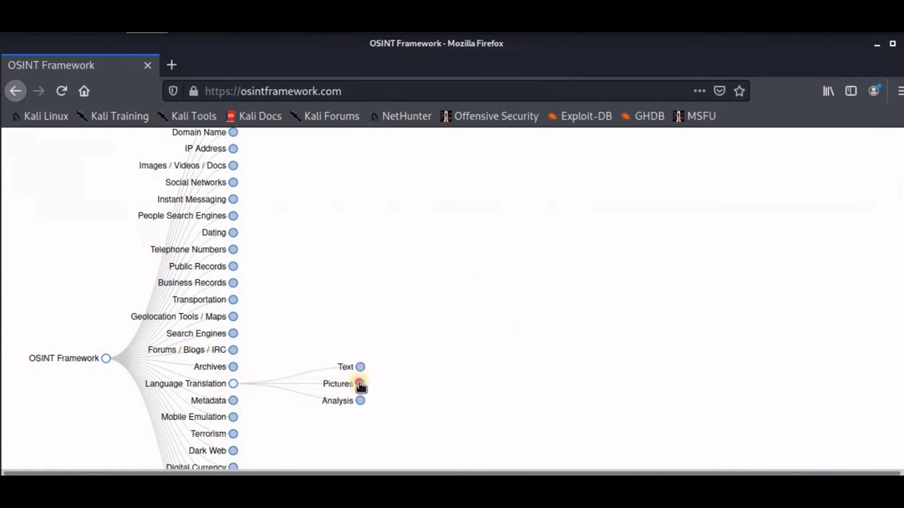
click(360, 383)
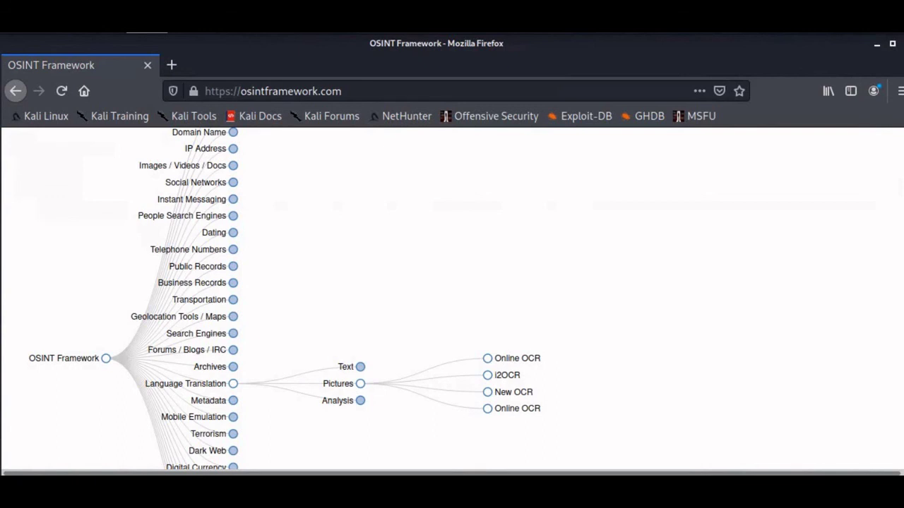
Look through the Maltego homepage and read the support article "What can I use Maltego for?" with its list of entities.
key(alt+Tab)
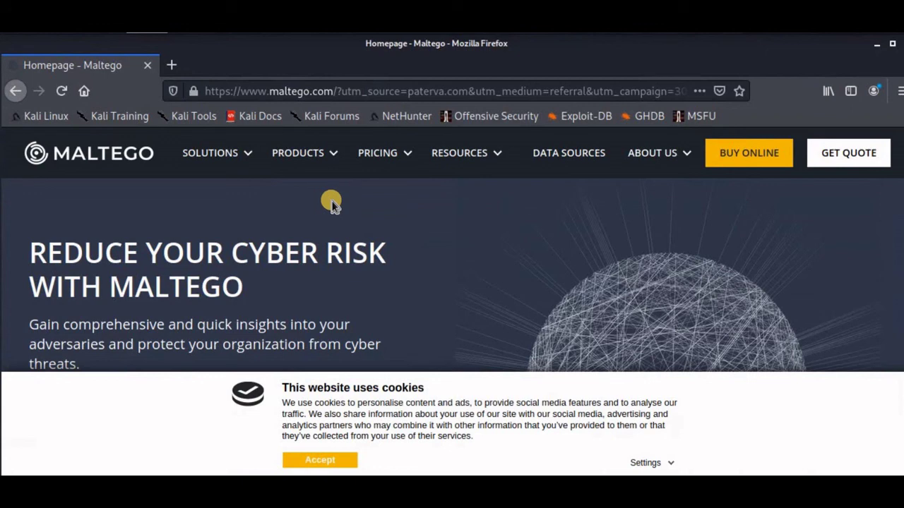
scroll(332, 203, down, 3)
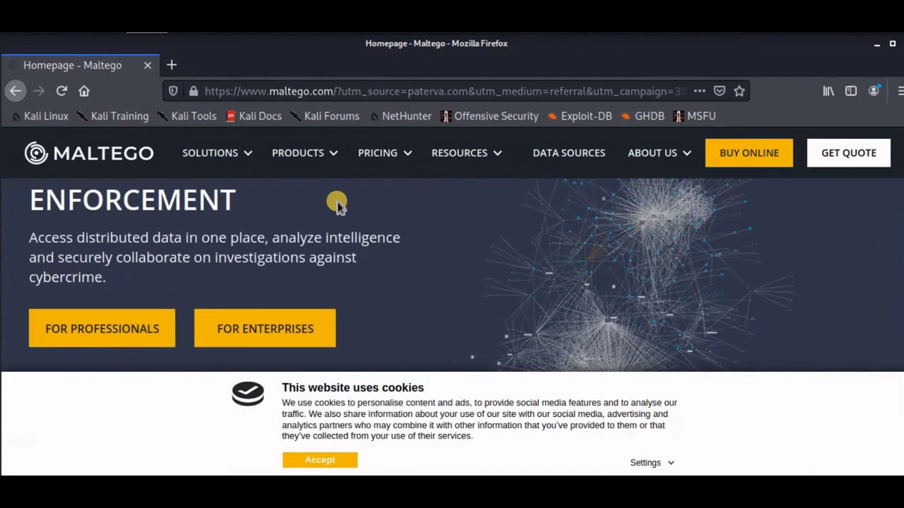
scroll(337, 205, down, 3)
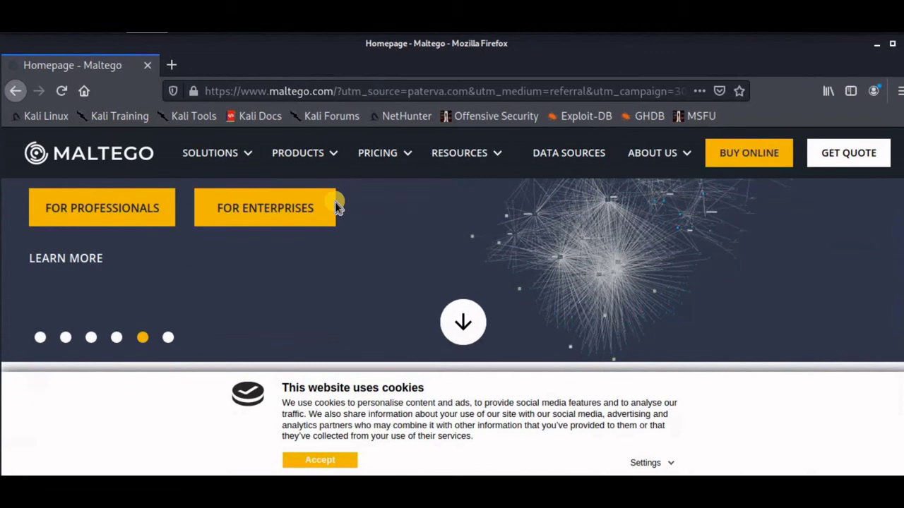
scroll(452, 282, down, 2)
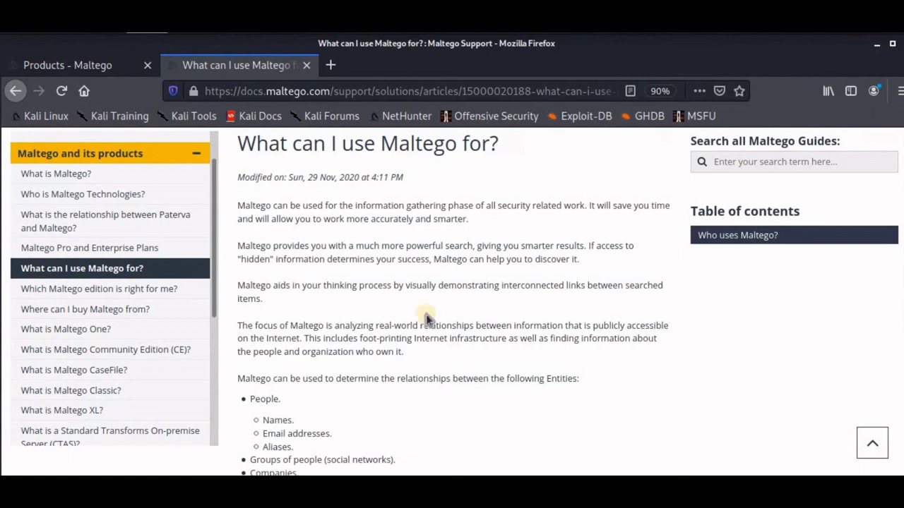
scroll(353, 375, down, 2)
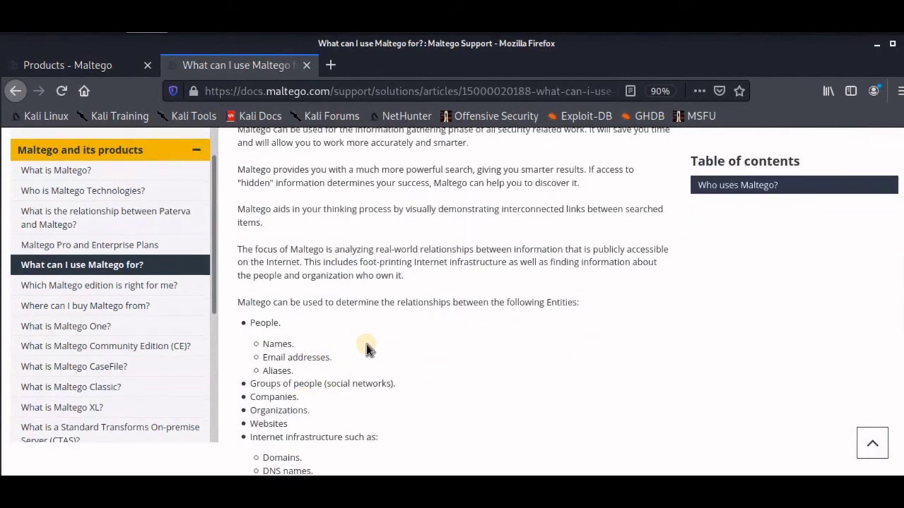
scroll(388, 333, down, 2)
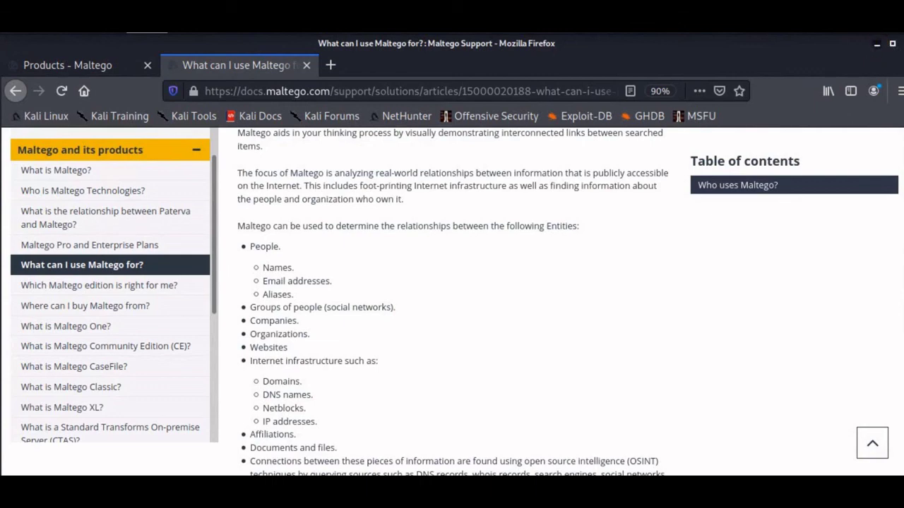
Minimize Firefox, search the installed applications for "mal" and launch Maltego.
click(877, 43)
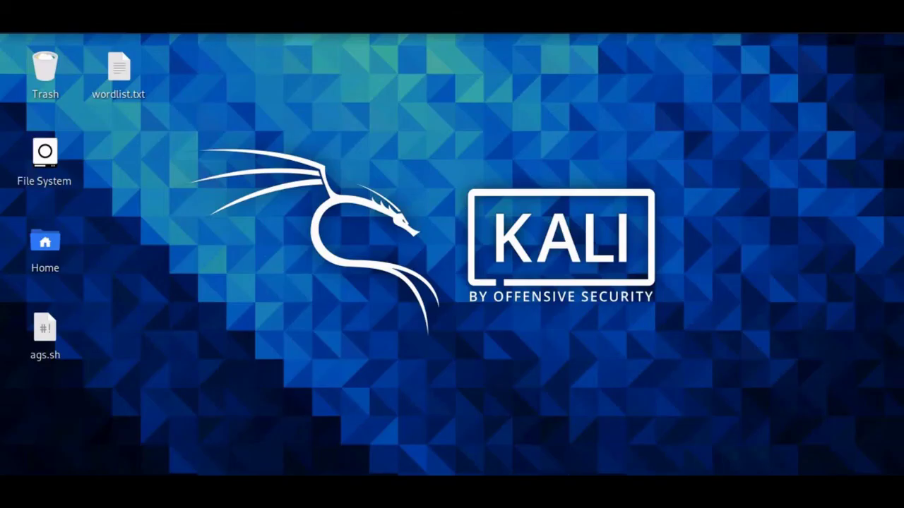
key(super)
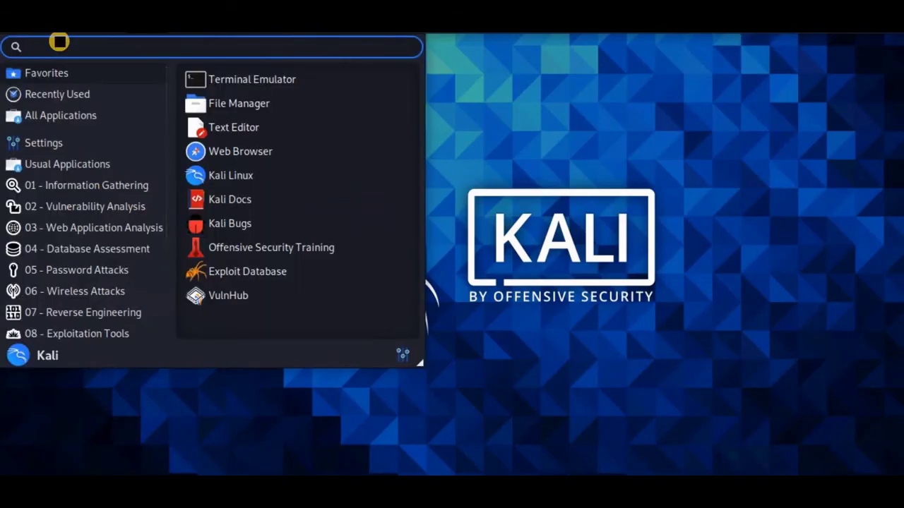
text(mal)
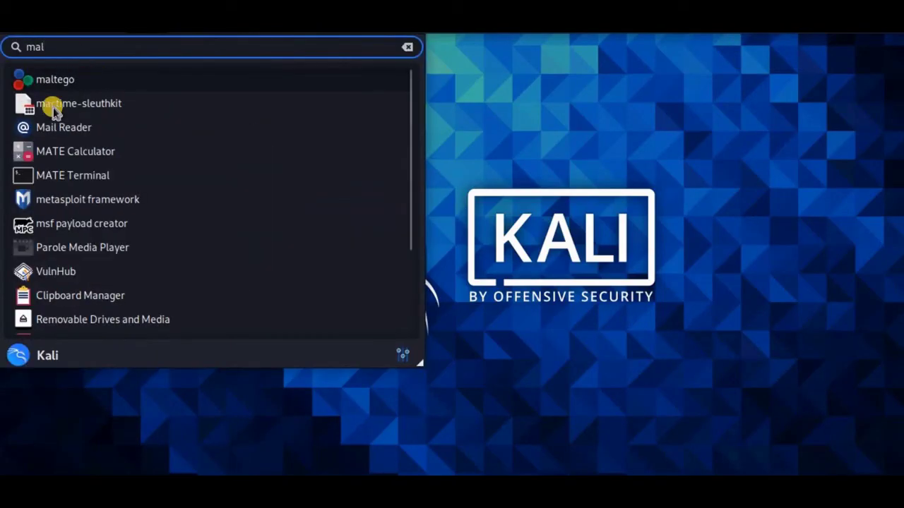
click(50, 79)
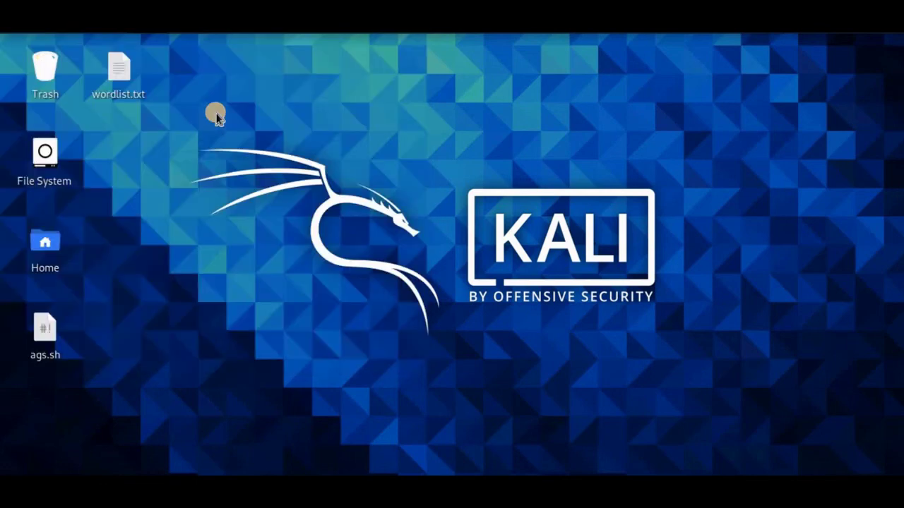